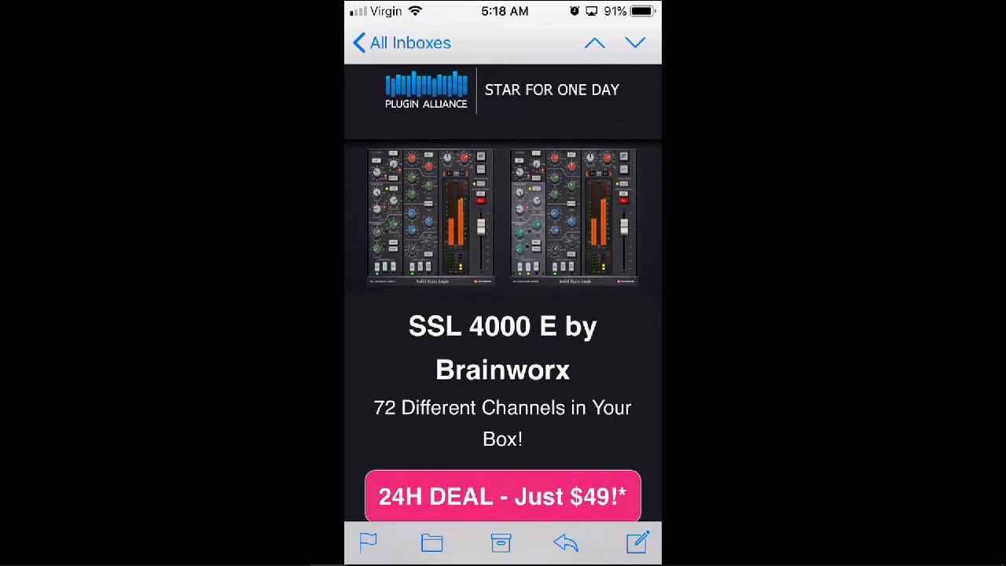
Switch to Firefox and look over the videos and trial information on the Brainworx bx_console SSL 4000 E product page
mouse_move(329, 550)
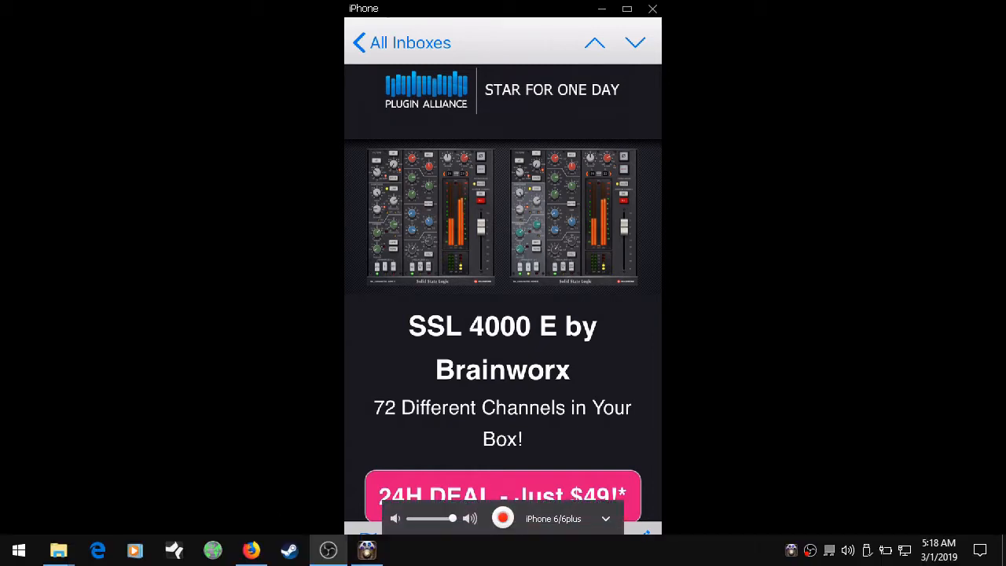
click(251, 550)
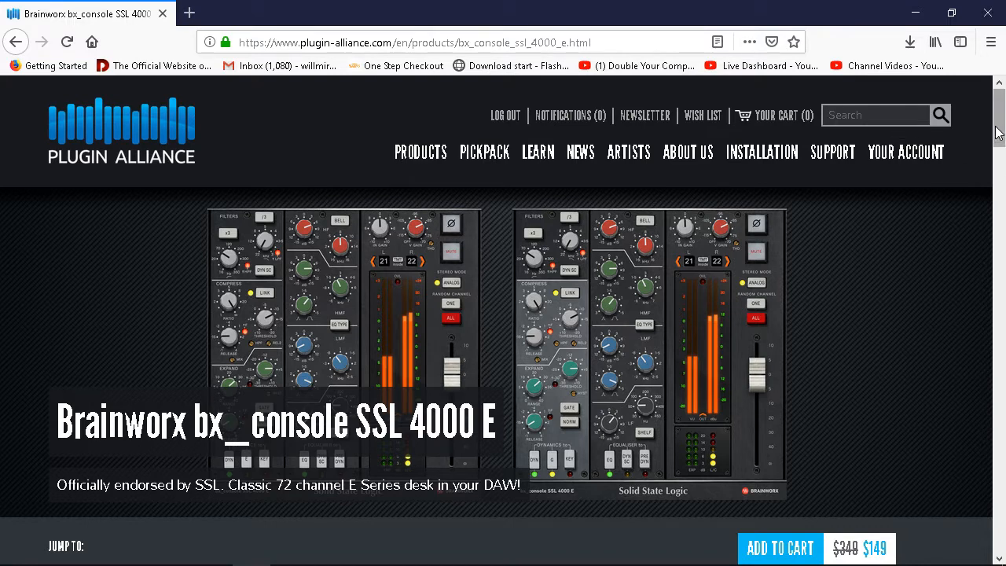
drag(998, 134, 1000, 171)
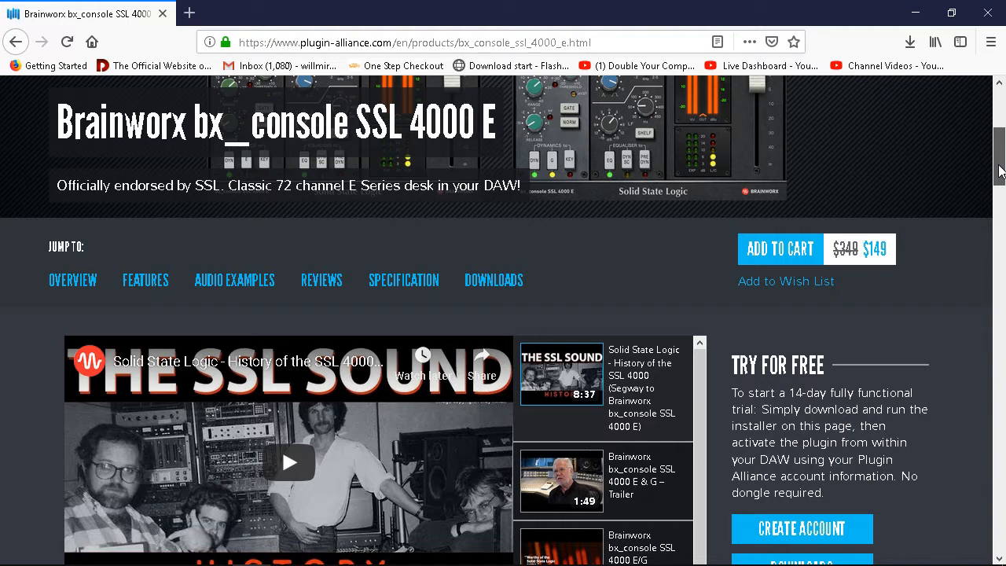
drag(1000, 171, 1001, 191)
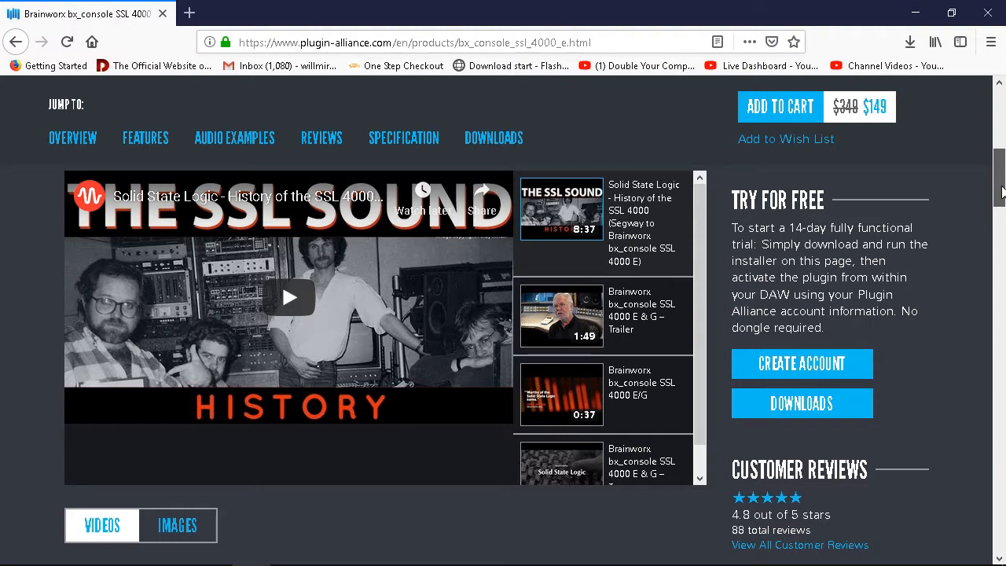
scroll(1001, 193, down, 1)
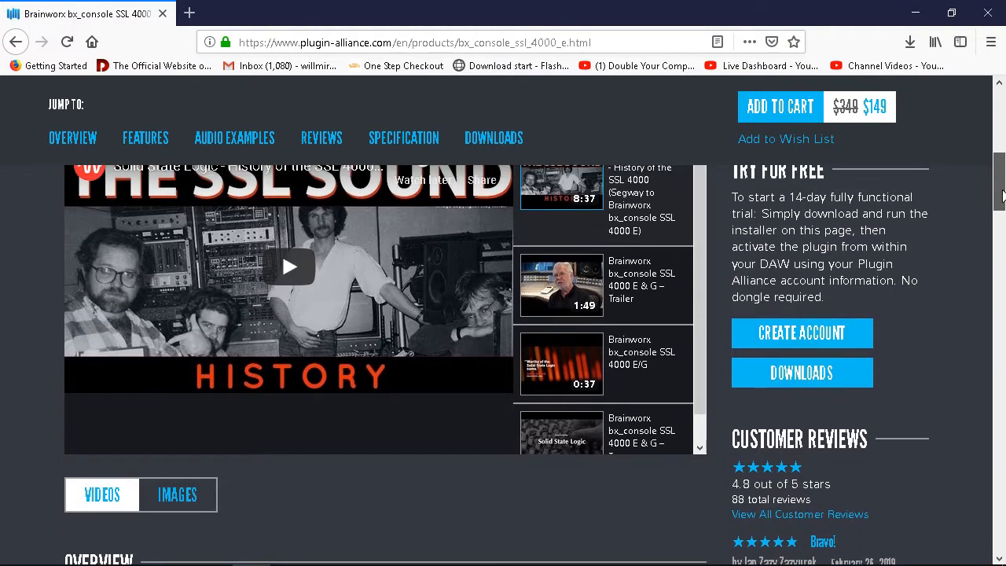
drag(1001, 198, 1001, 189)
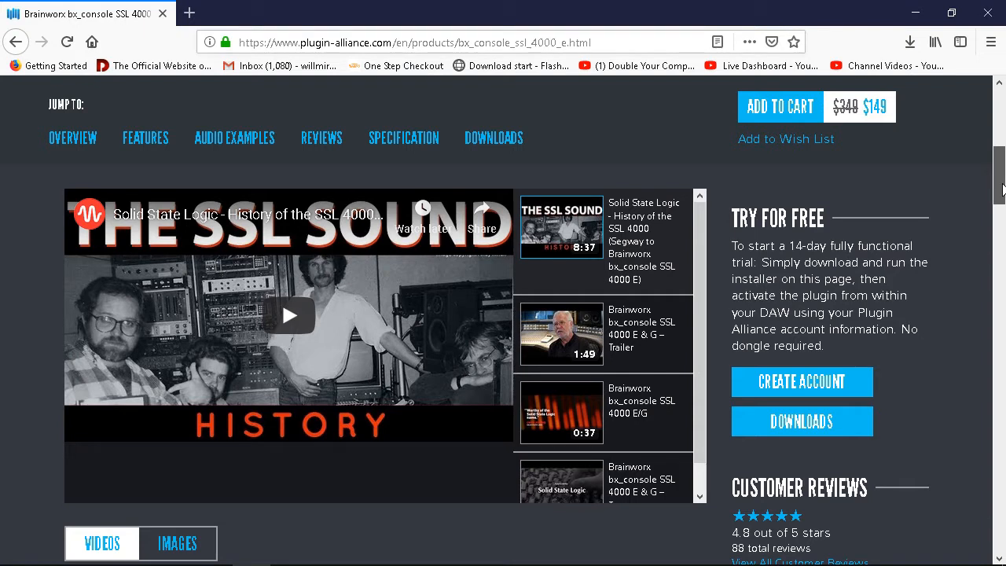
drag(1002, 189, 1002, 192)
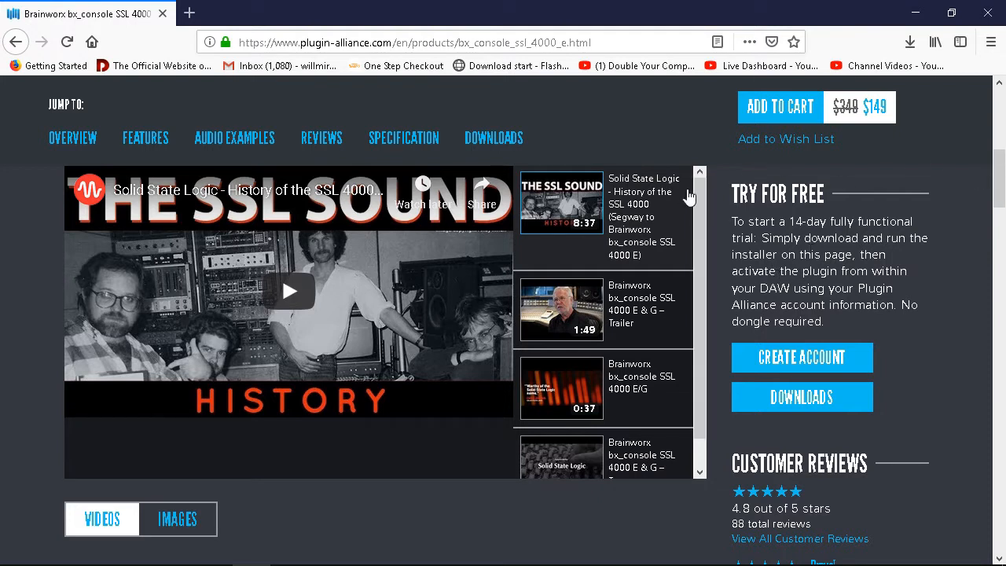
Read the Try for Free section describing the 14-day trial and return to the beginning of the page
drag(749, 221, 891, 320)
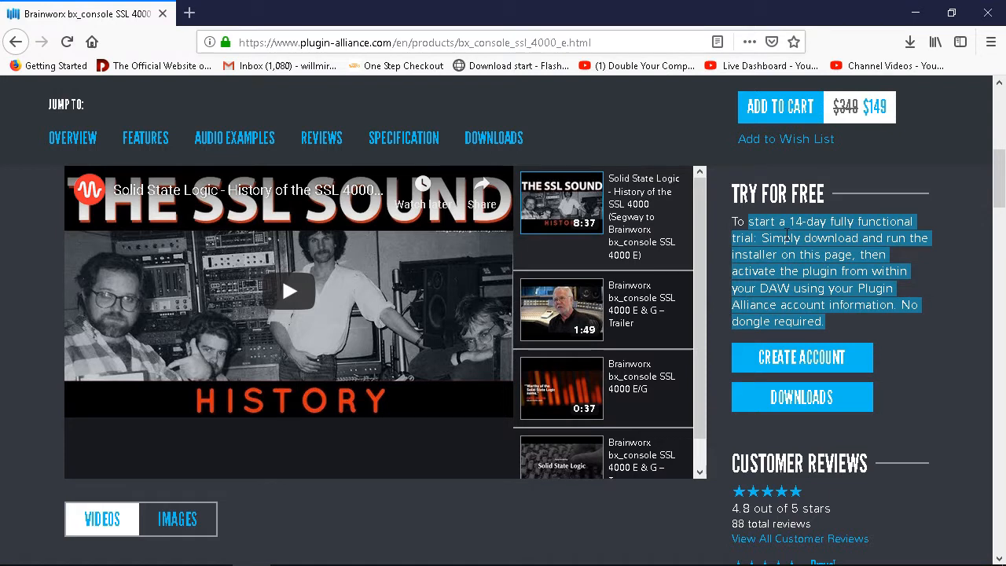
click(778, 266)
drag(740, 194, 859, 326)
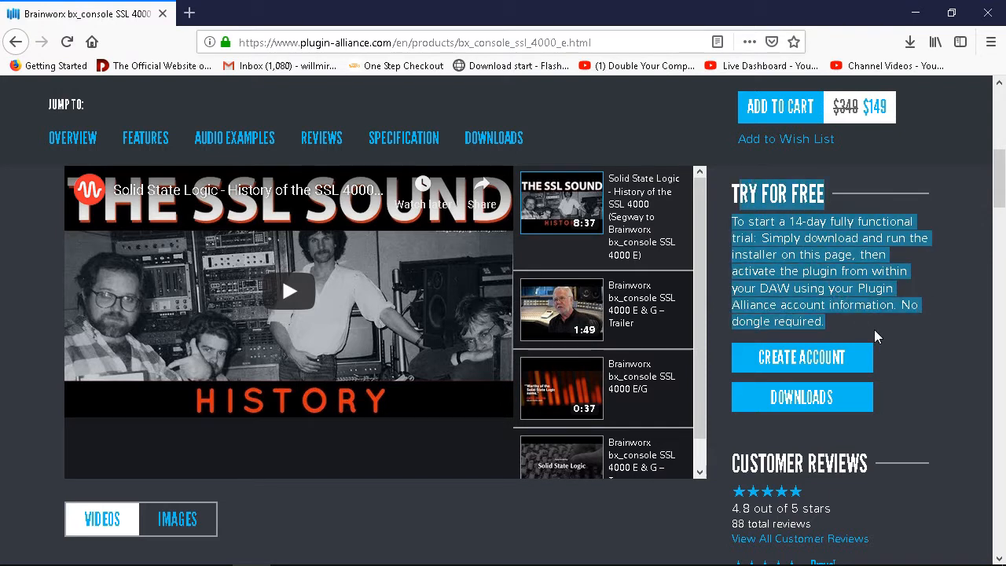
click(942, 415)
scroll(940, 414, up, 5)
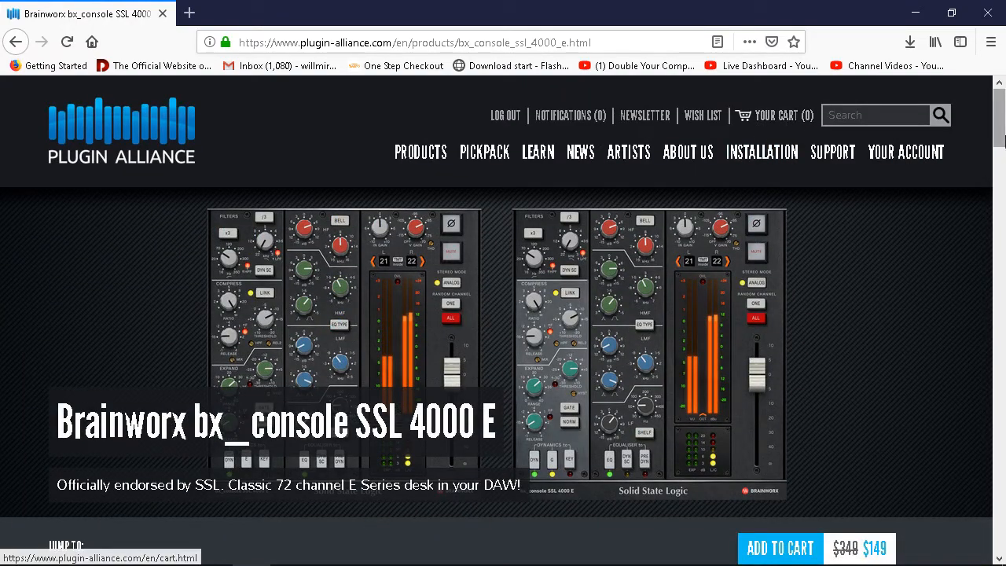
Go to the page's Downloads section and save the bx_console SSL 4000 E Win 32-bit installer v1.1 zip
drag(999, 132, 999, 200)
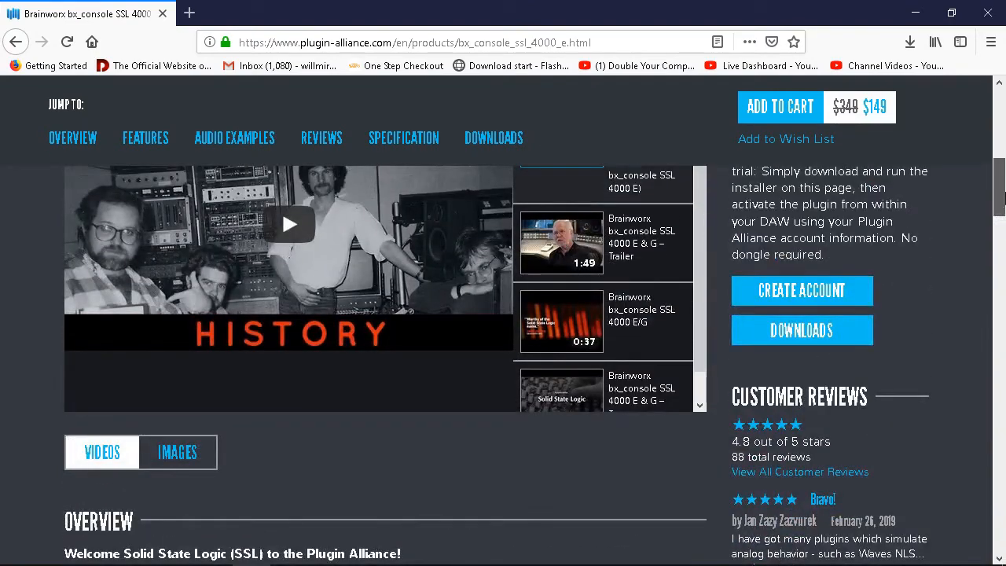
click(826, 329)
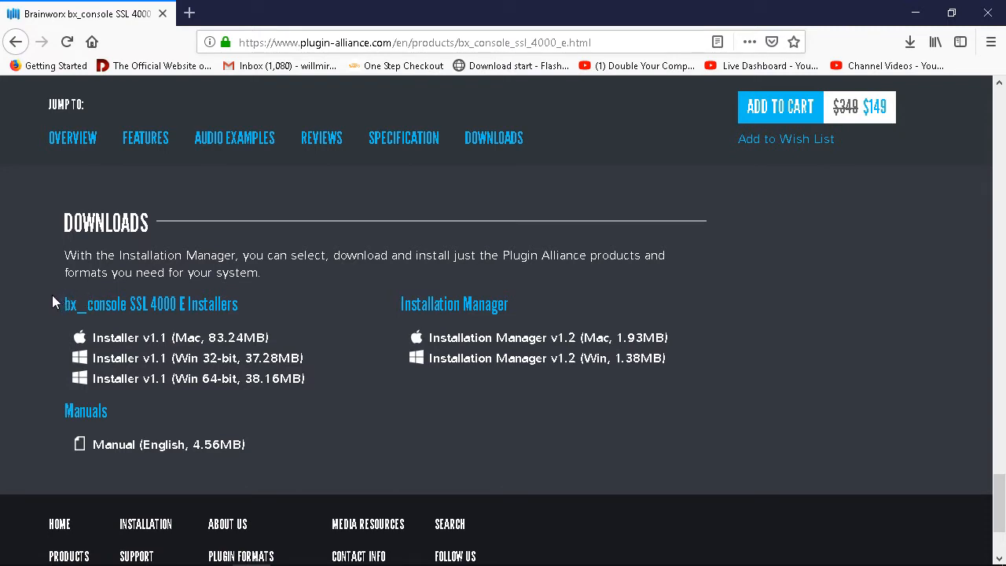
drag(51, 295, 239, 313)
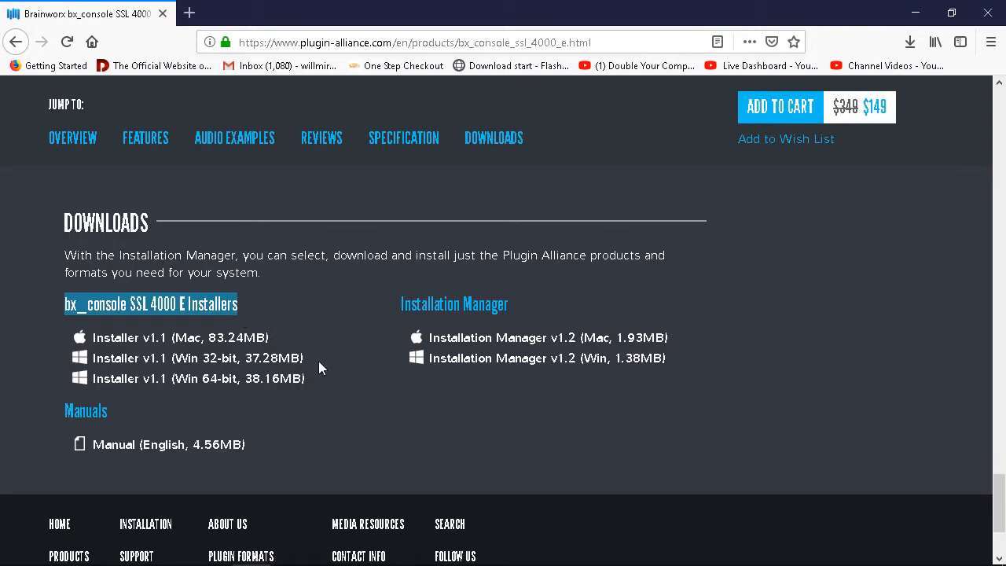
drag(318, 362, 89, 365)
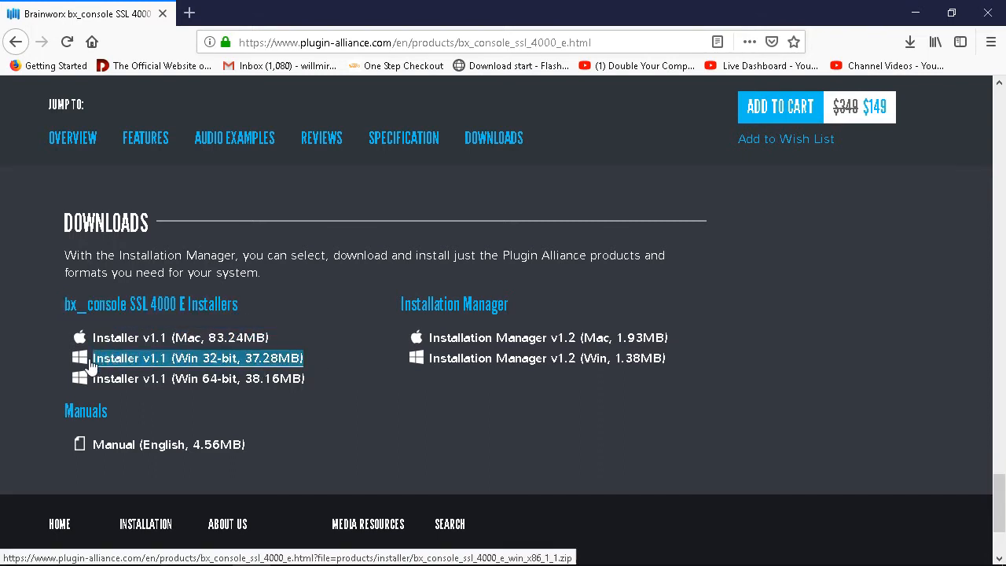
click(51, 354)
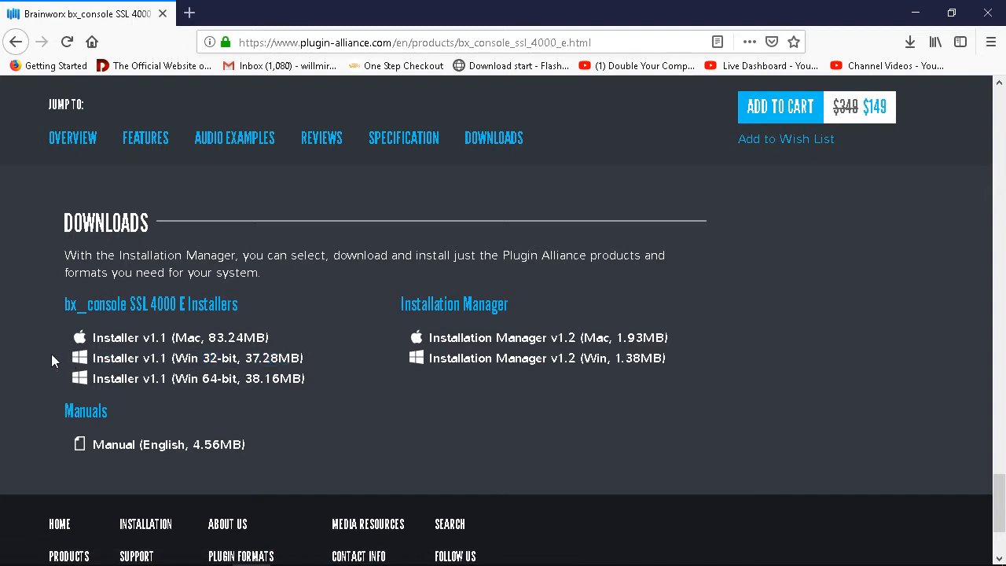
click(166, 366)
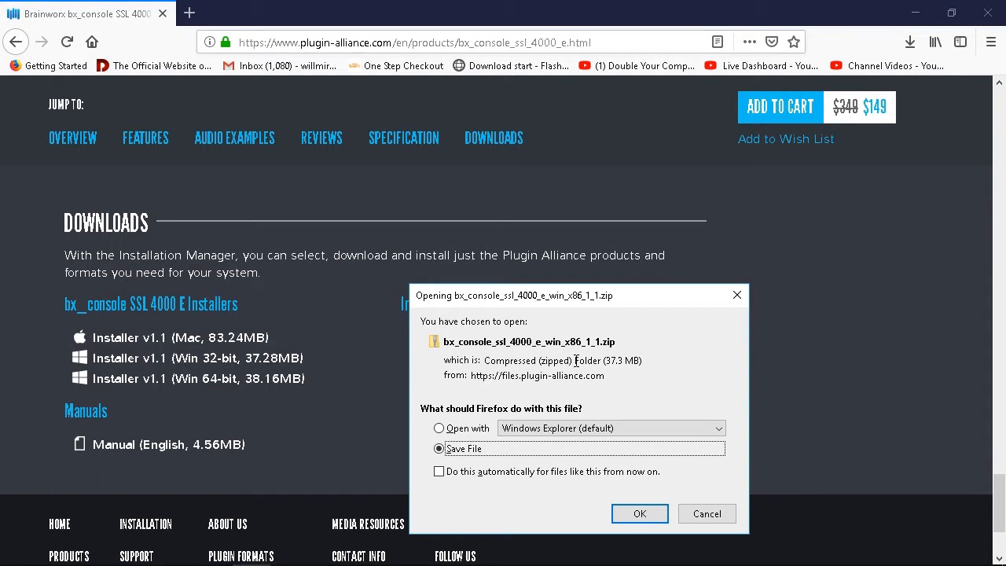
click(648, 515)
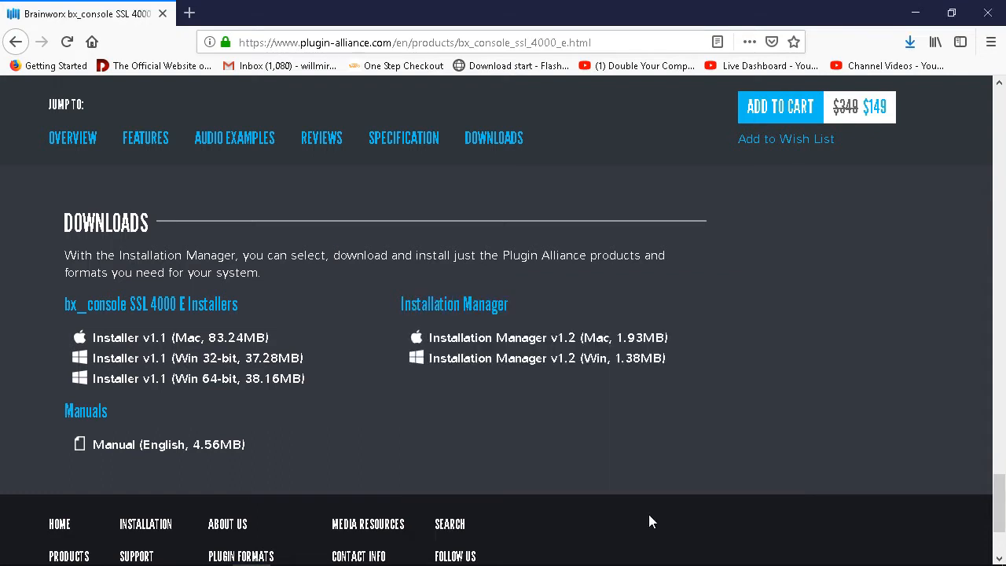
Open the downloaded bx_console_ssl_4000_e_win_x86_1_1(1).zip and try to launch the bx_console SSL 4000 E application inside it
click(907, 44)
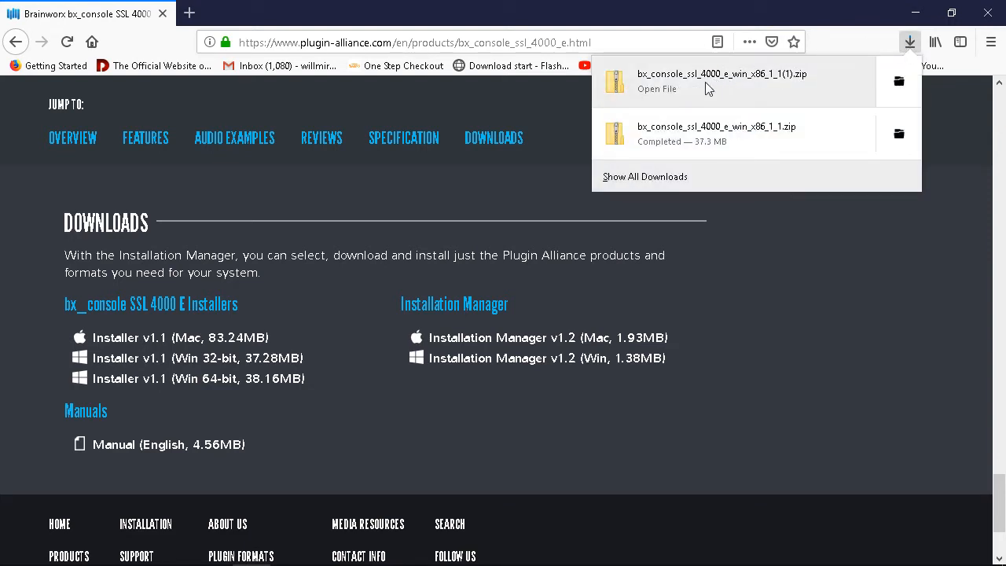
click(706, 88)
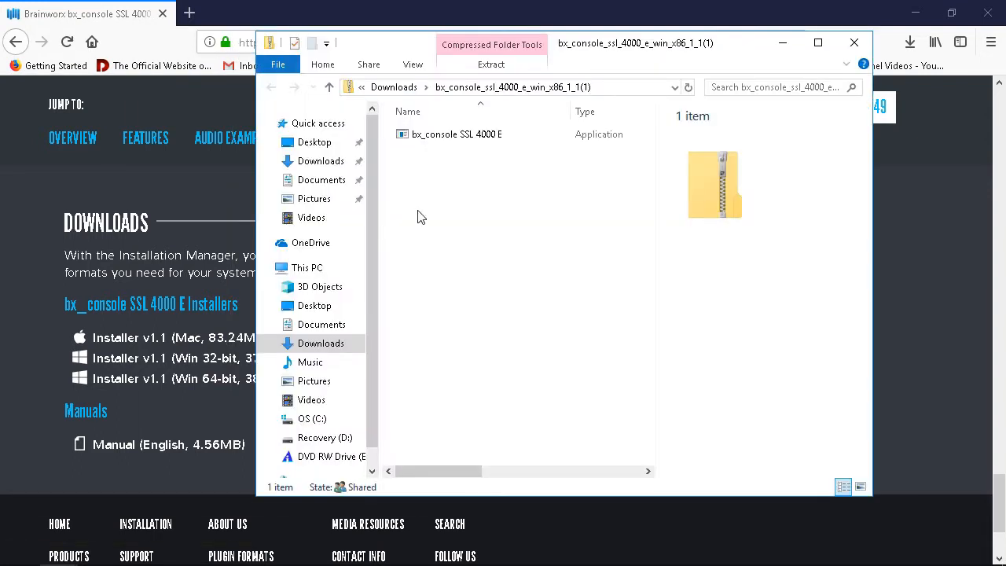
right_click(446, 141)
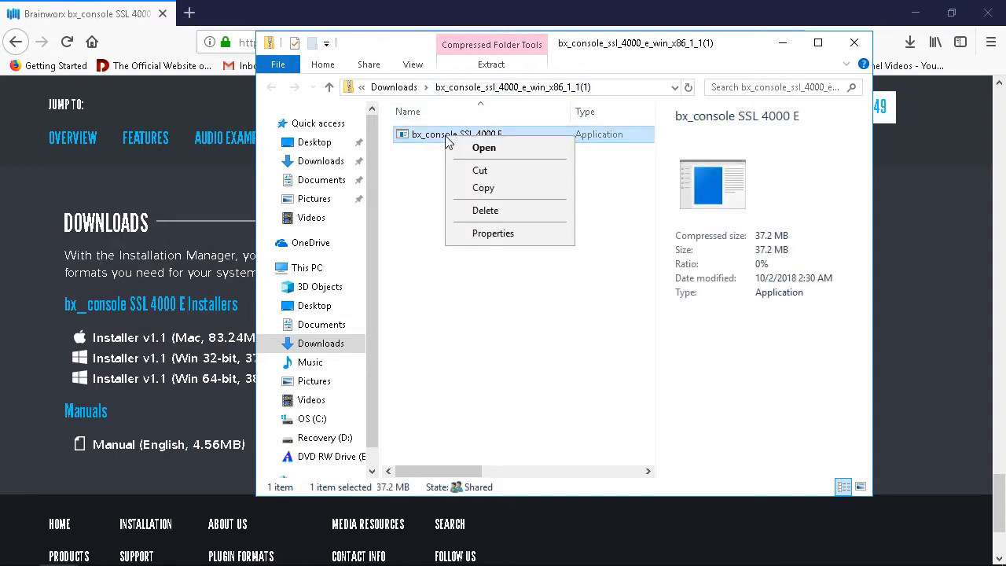
click(425, 139)
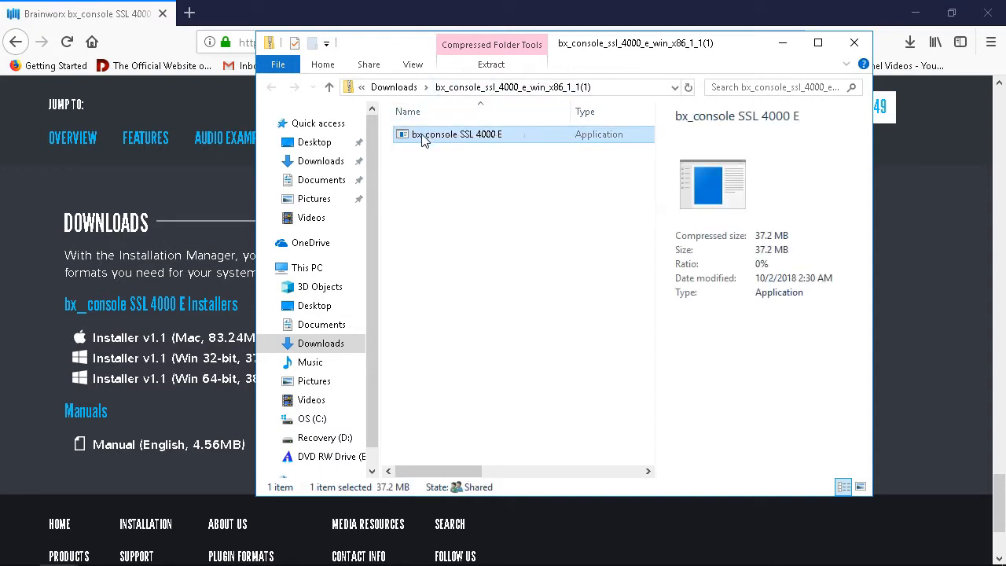
click(817, 44)
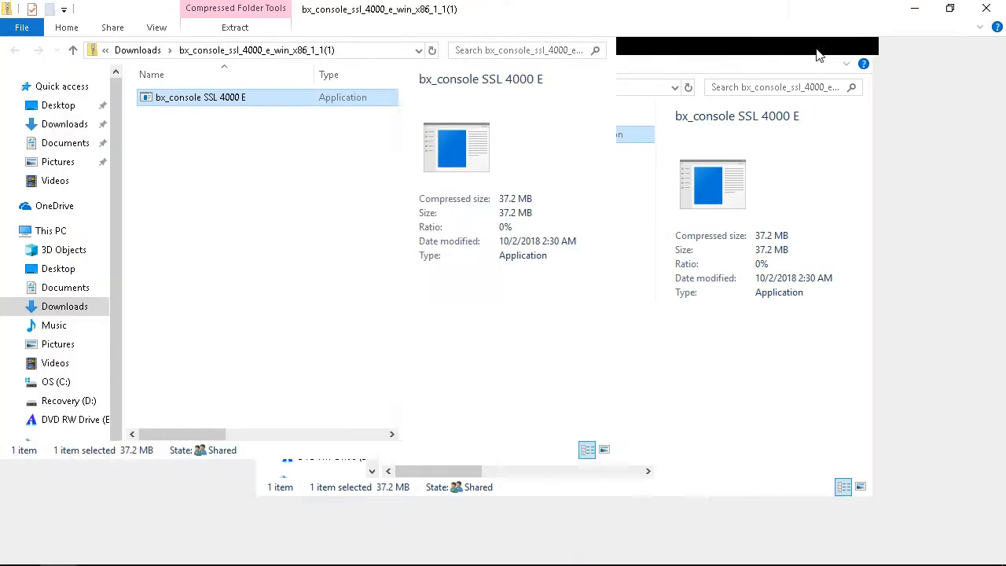
right_click(201, 109)
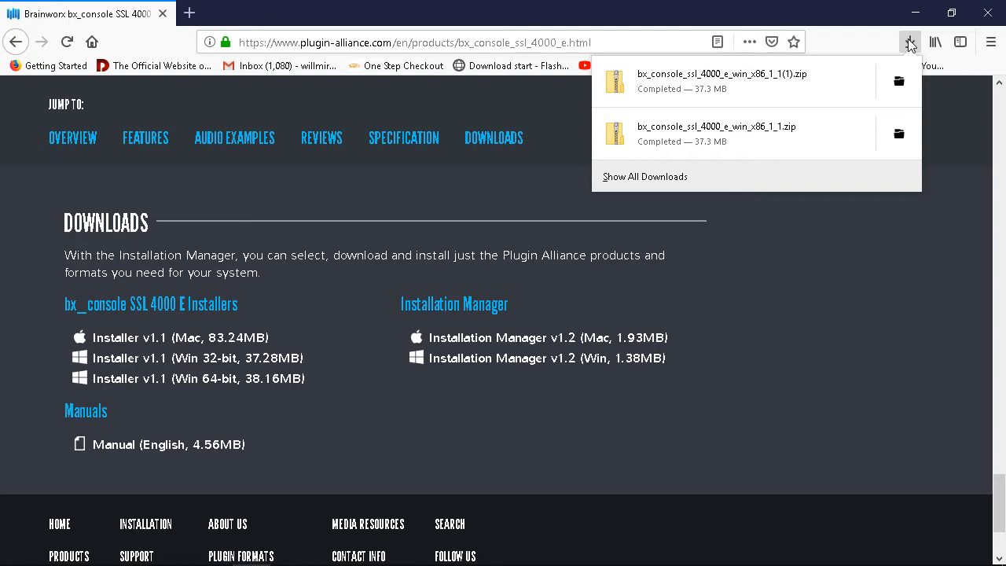
Show bx_console_ssl_4000_e_win_x86_1_1(1).zip in its containing folder and try to open it from there
right_click(766, 103)
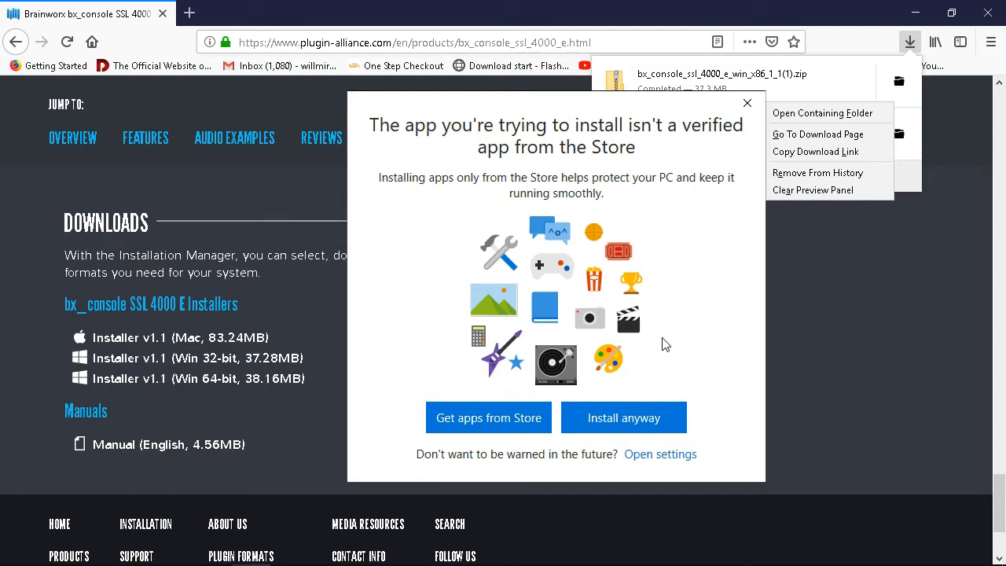
click(912, 47)
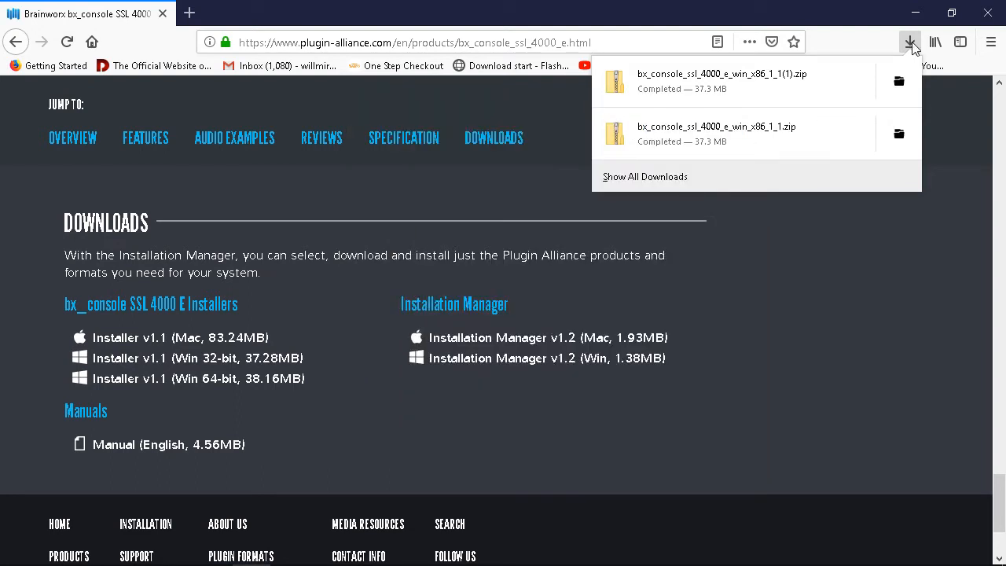
right_click(797, 81)
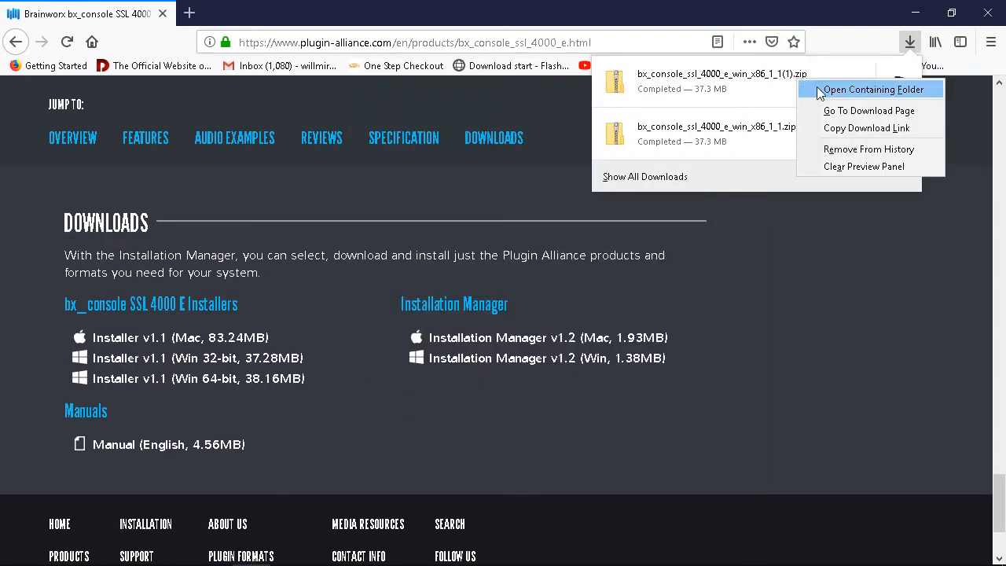
click(820, 90)
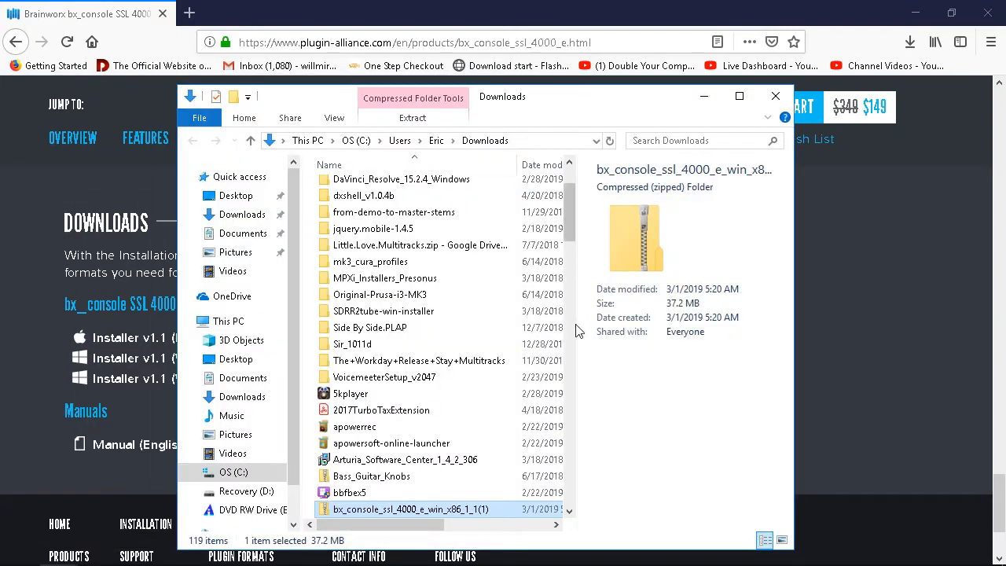
scroll(574, 220, down, 1)
scroll(574, 220, down, 1)
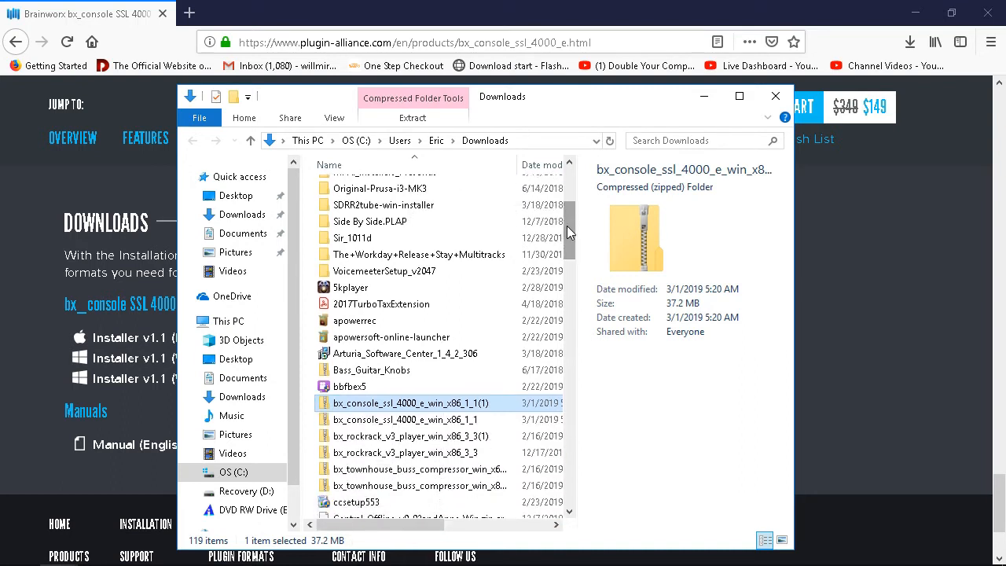
double_click(419, 405)
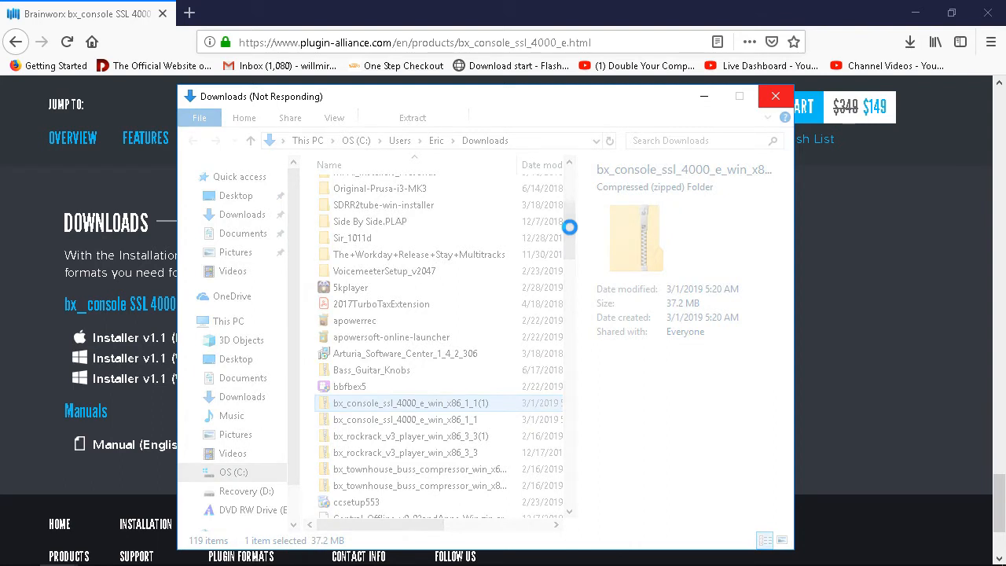
mouse_move(395, 563)
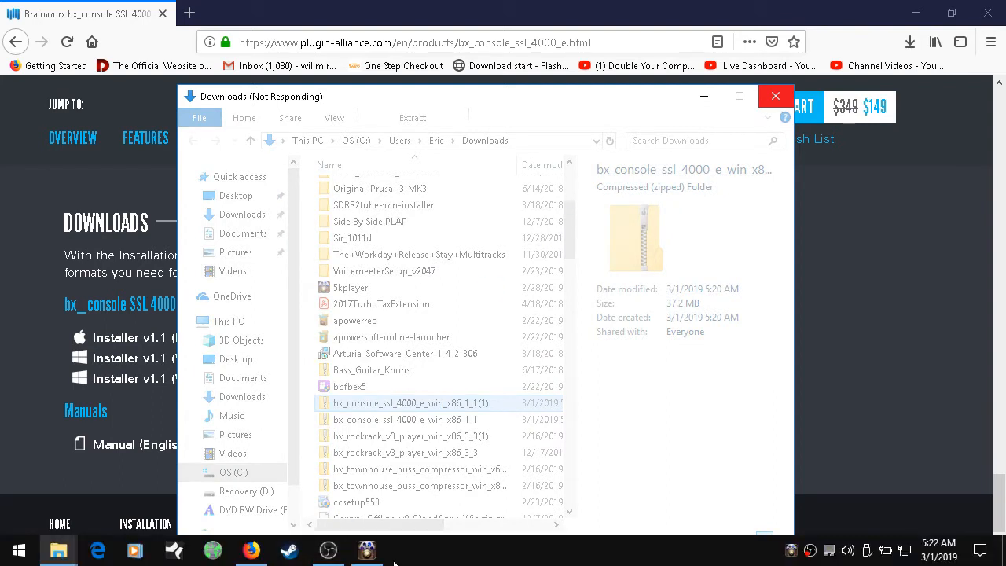
mouse_move(367, 552)
click(365, 550)
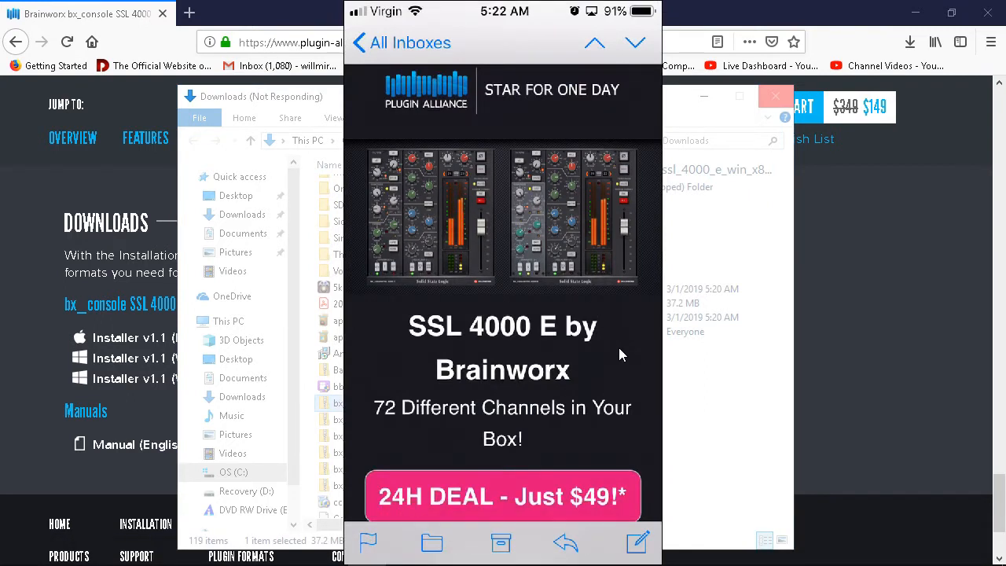
click(874, 313)
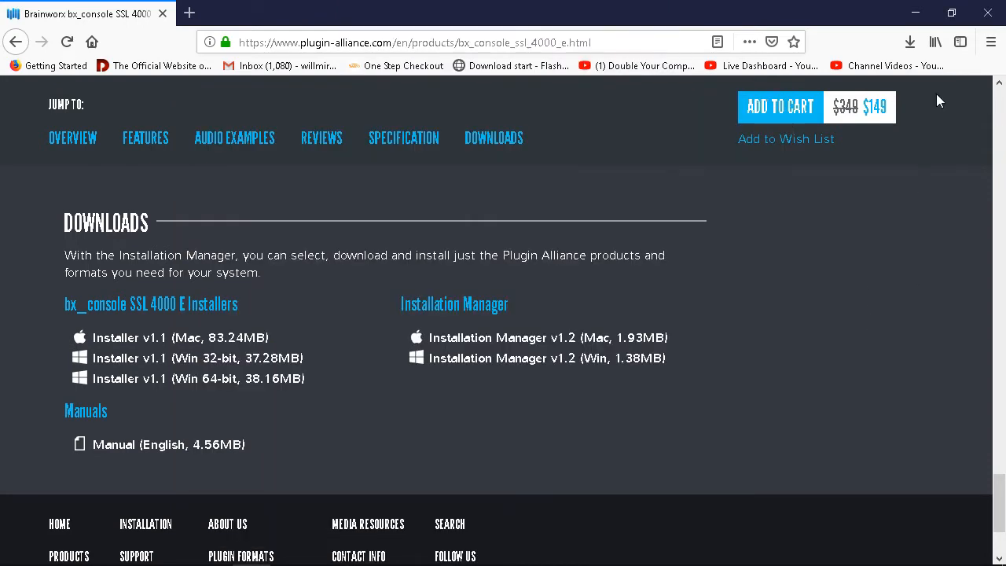
Reopen the download's containing folder and bring the bx_console_ssl_4000_e_win_x86_1_1 folder window with the extracted installer over the browser
click(909, 42)
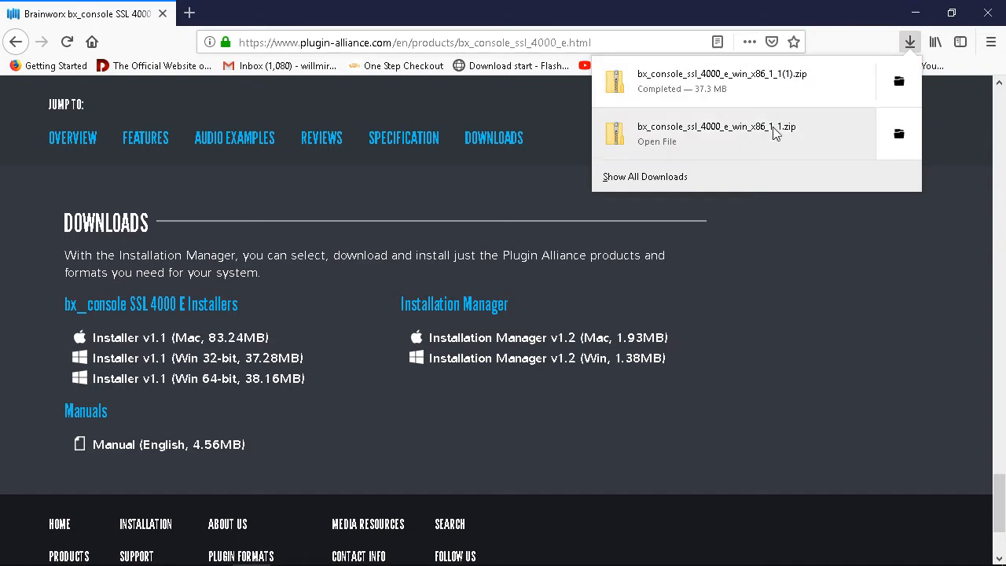
right_click(773, 77)
click(807, 86)
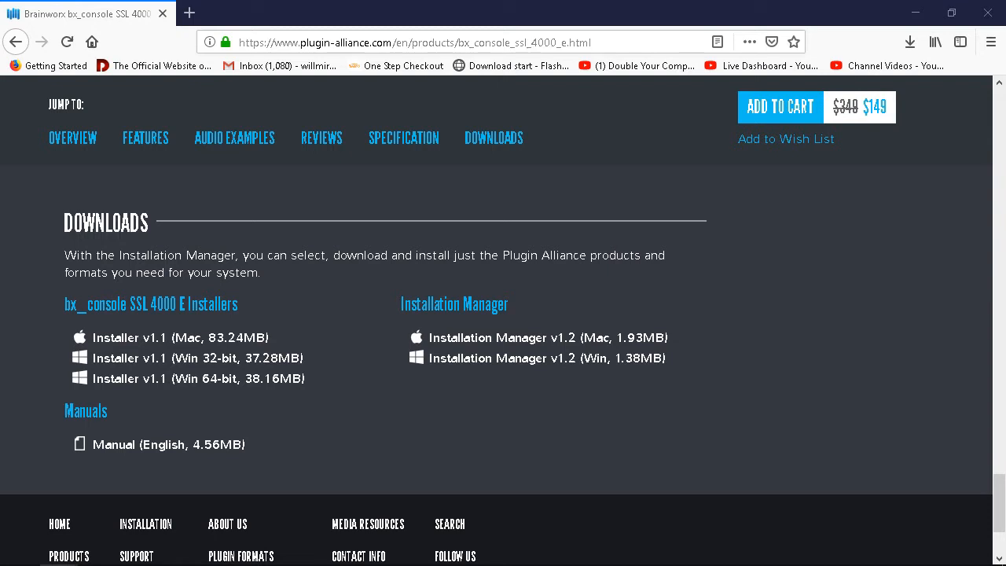
drag(0, 256, 582, 74)
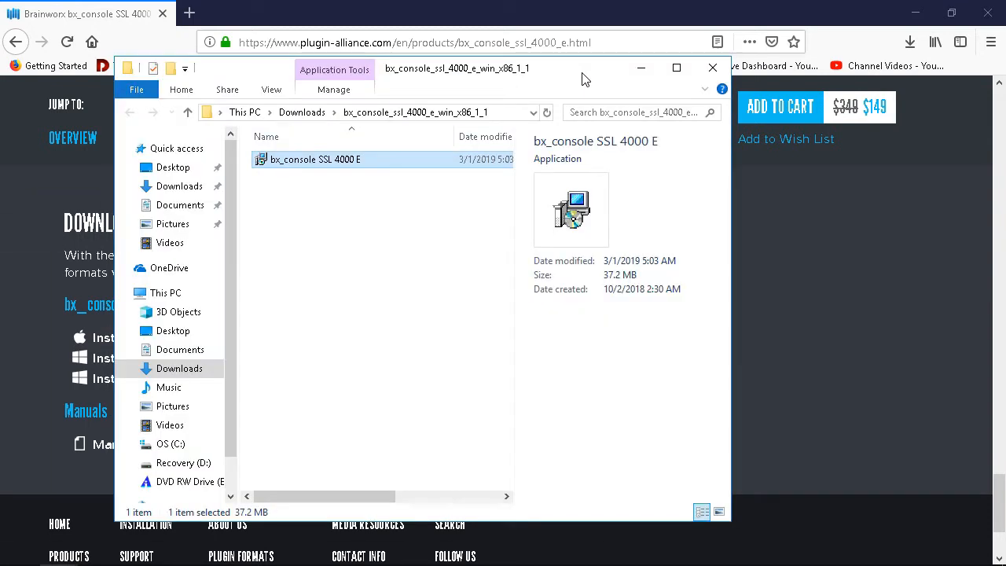
Launch the extracted bx_console SSL 4000 E installer and accept its license agreement
double_click(316, 168)
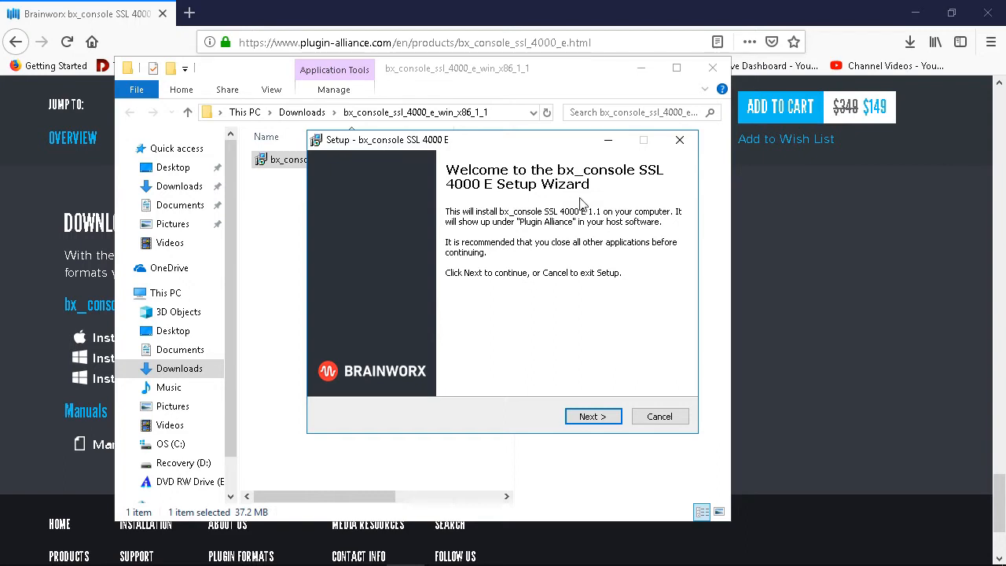
click(602, 416)
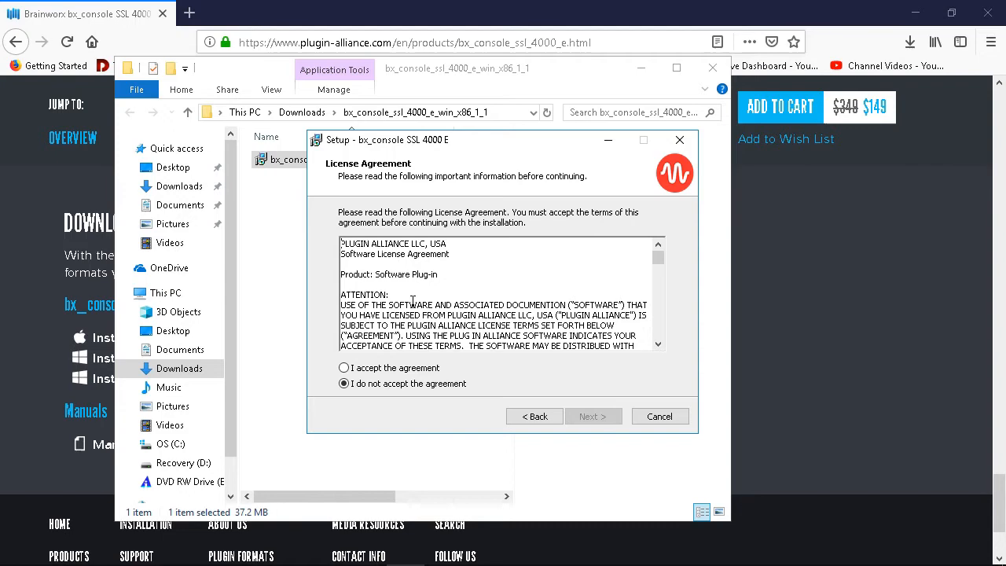
click(343, 367)
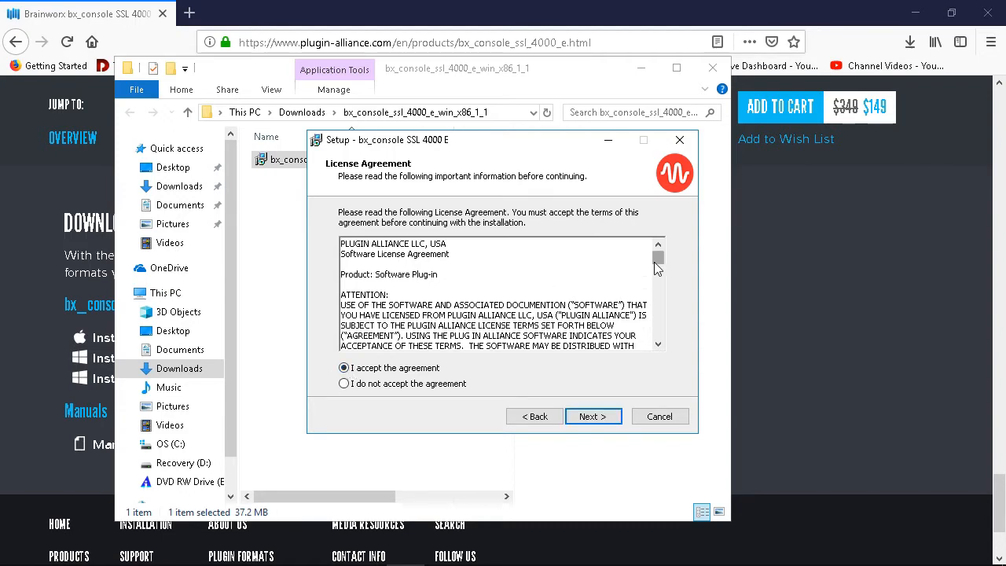
click(596, 418)
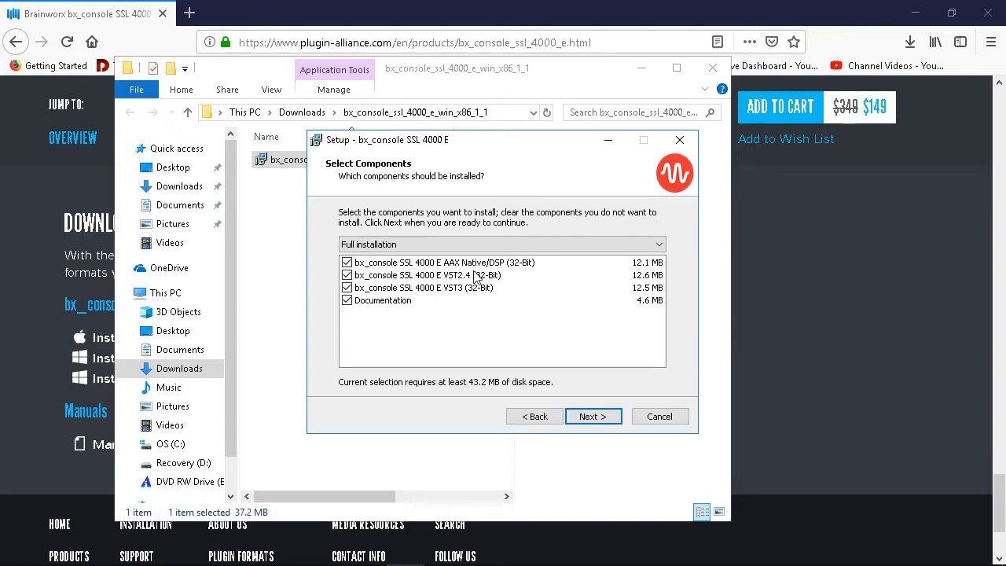
Exclude the AAX Native/DSP (32-Bit) component, install with the default VST and Start Menu folders, and close the installer's folder window
click(346, 264)
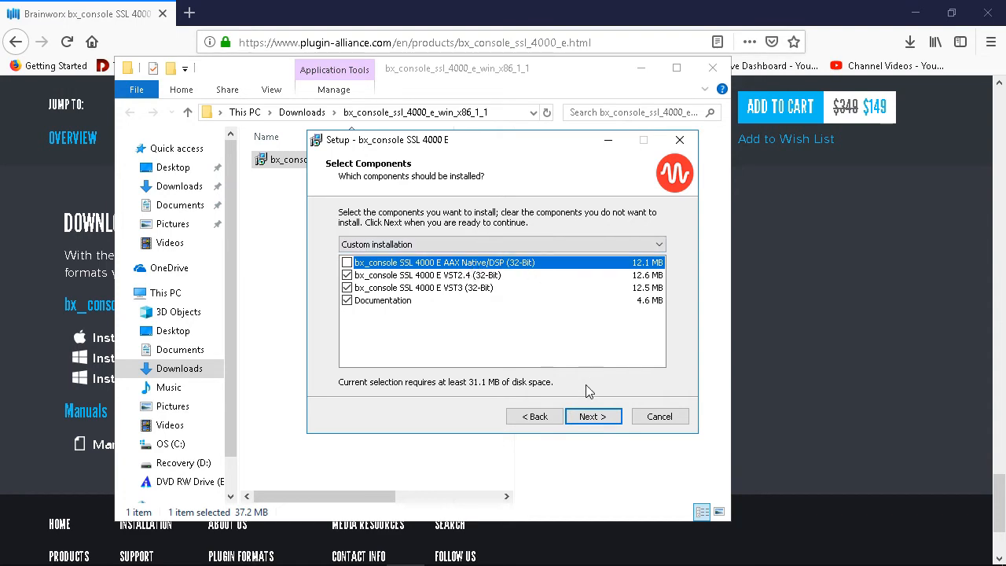
click(599, 421)
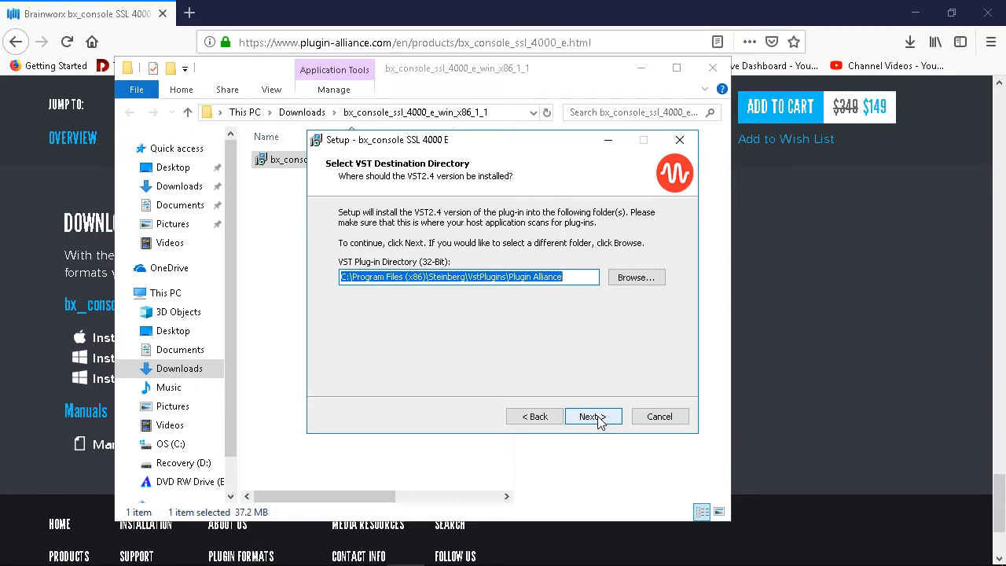
click(591, 417)
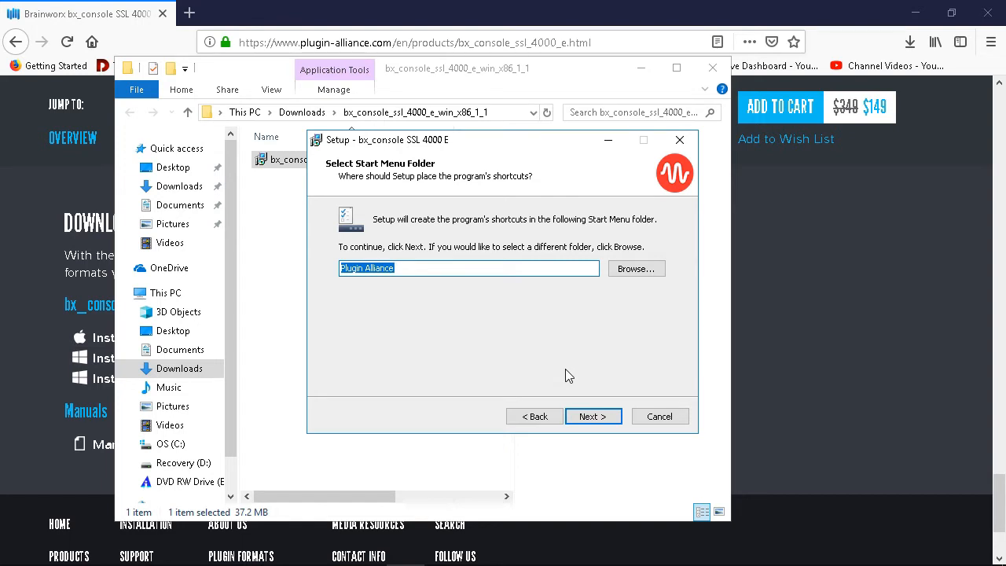
click(591, 419)
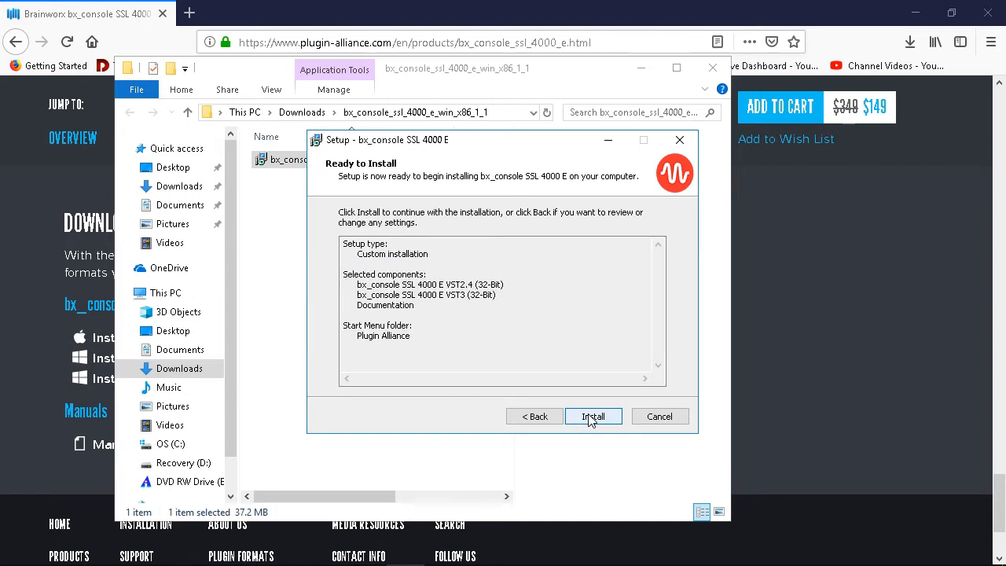
click(592, 418)
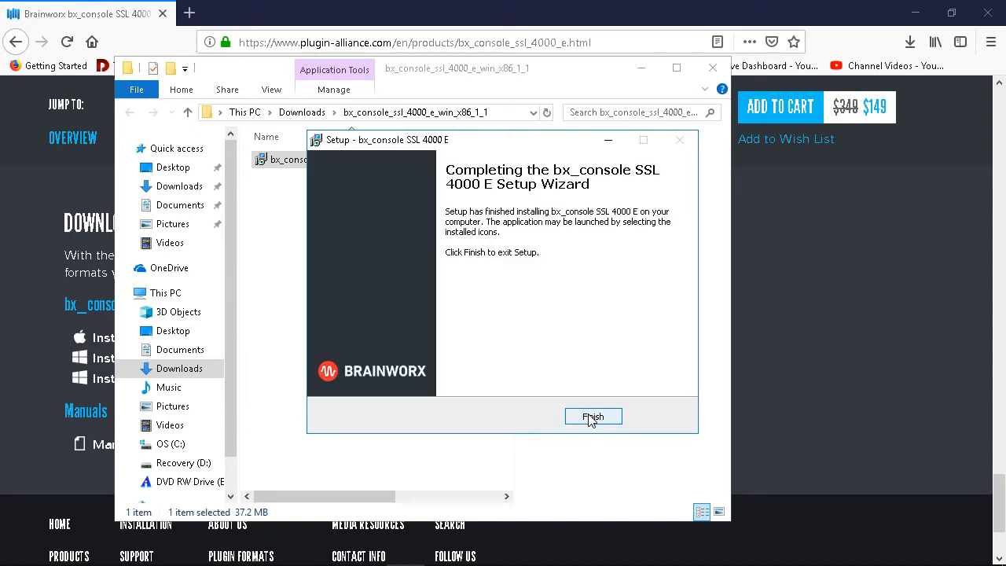
click(585, 417)
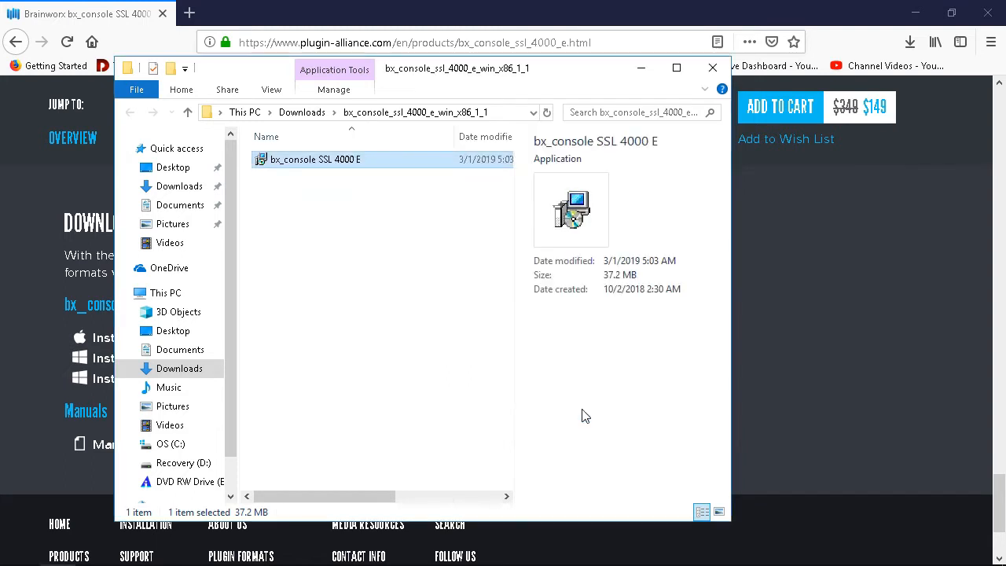
click(712, 71)
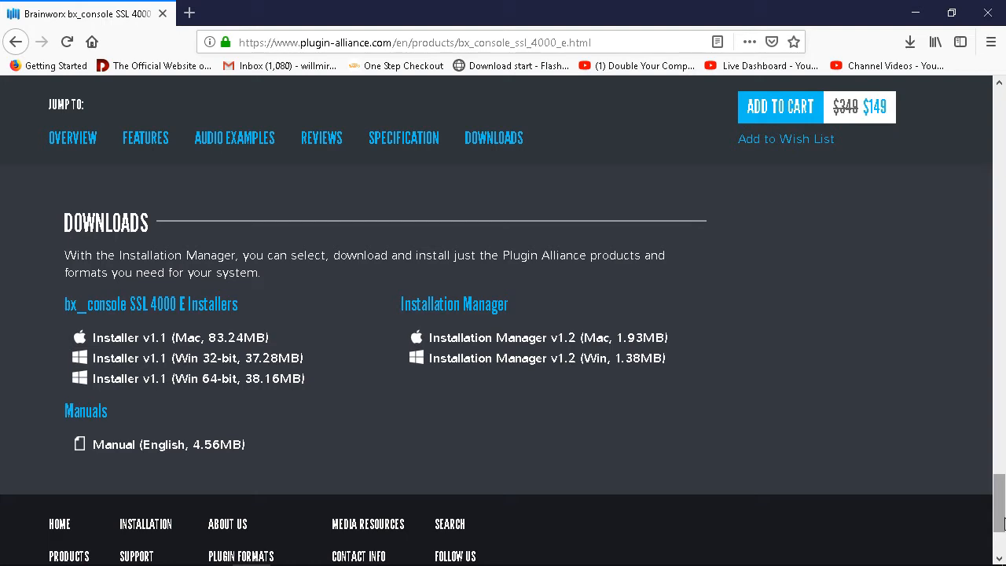
Switch to Studio One and insert Plugin Alliance's bx_console SSL 4000 E on the overhead channel
drag(1002, 525, 1002, 98)
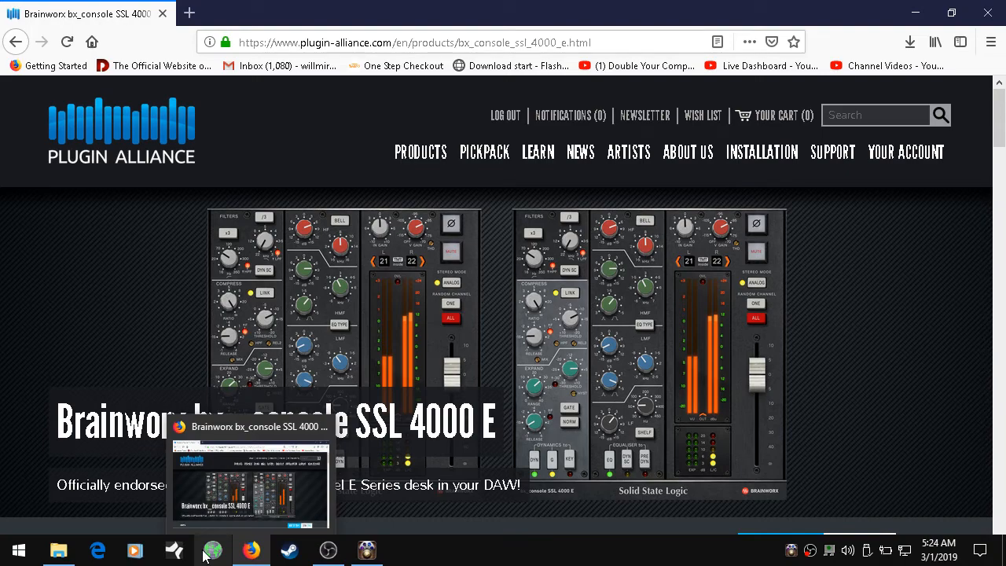
click(206, 554)
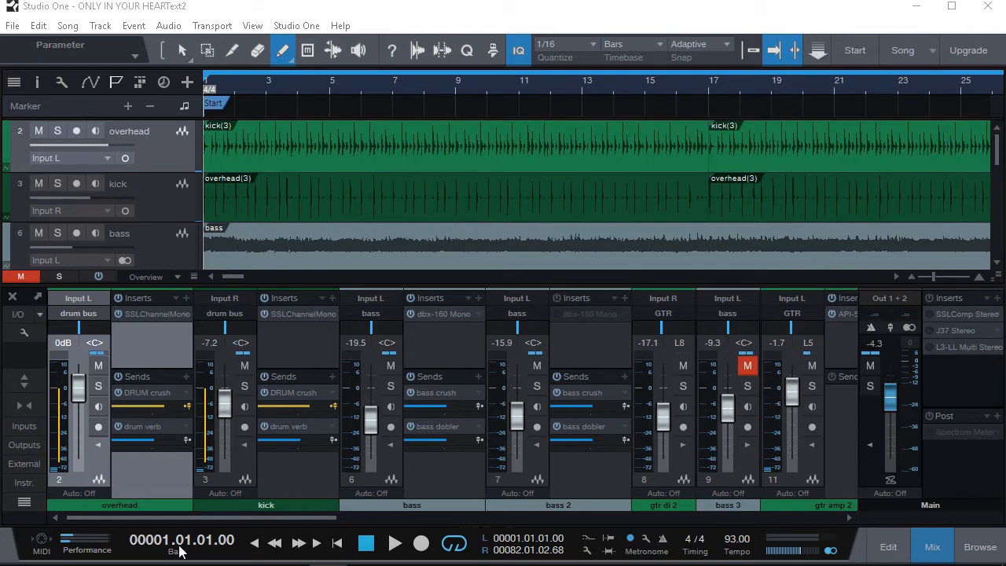
click(187, 298)
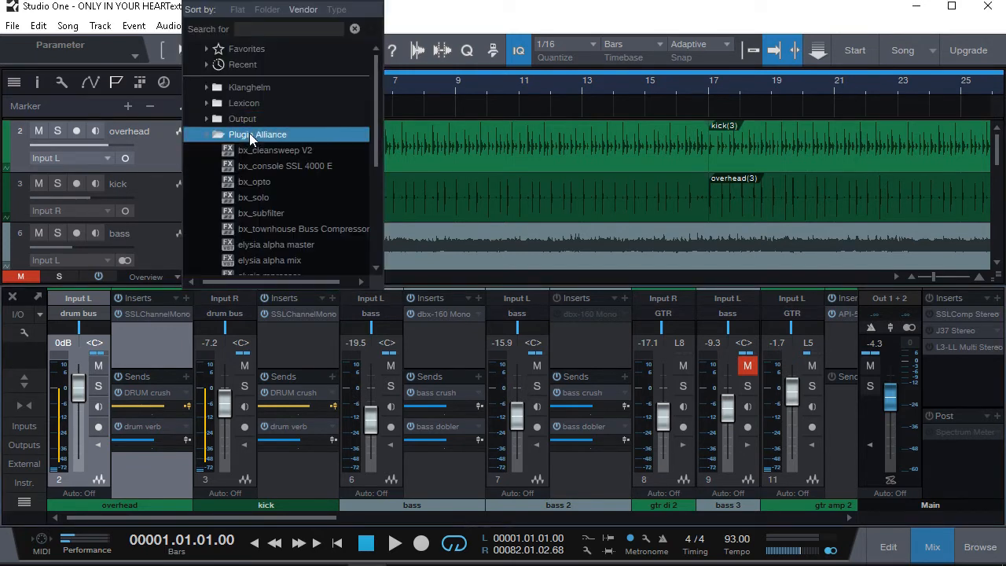
drag(375, 128, 384, 148)
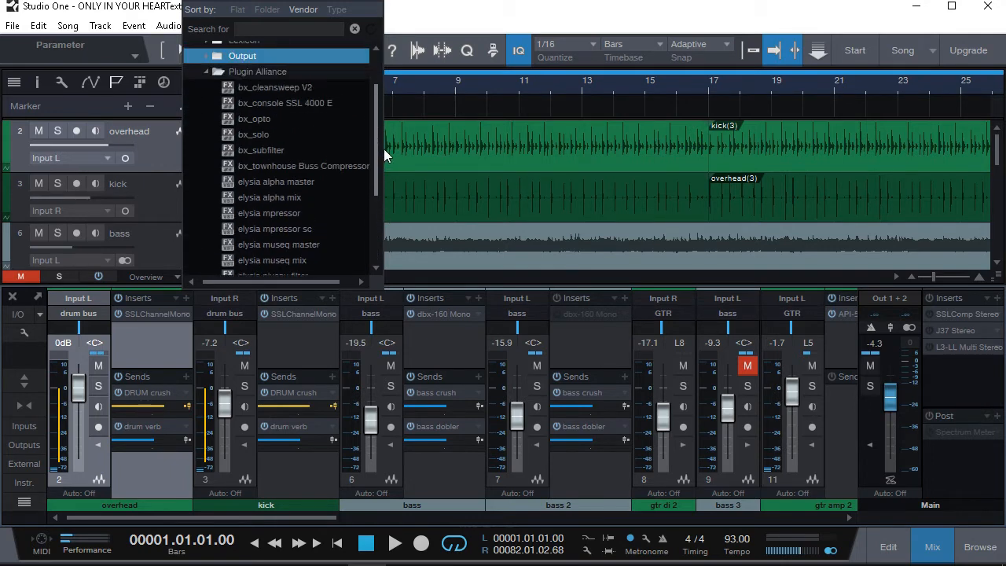
click(293, 102)
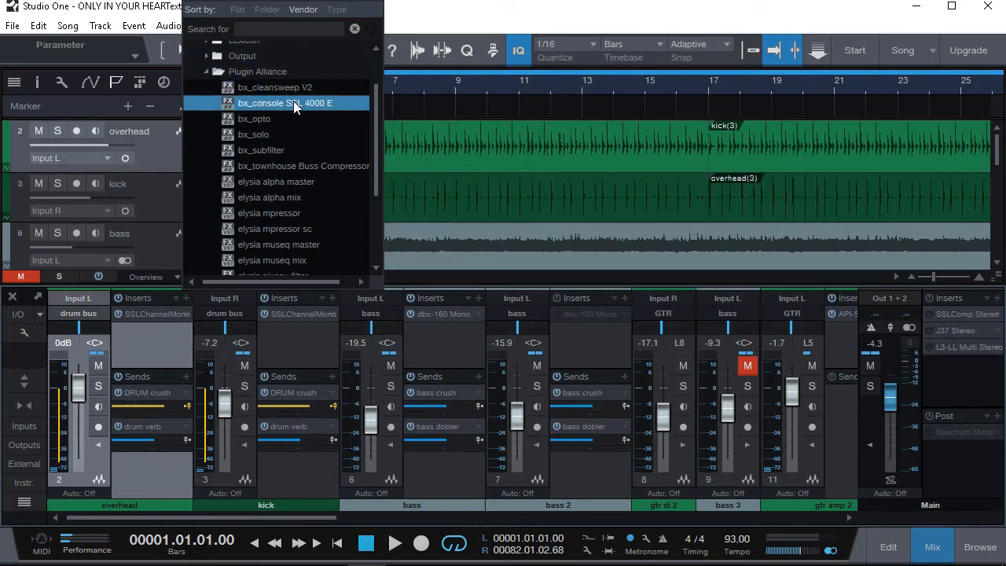
double_click(293, 102)
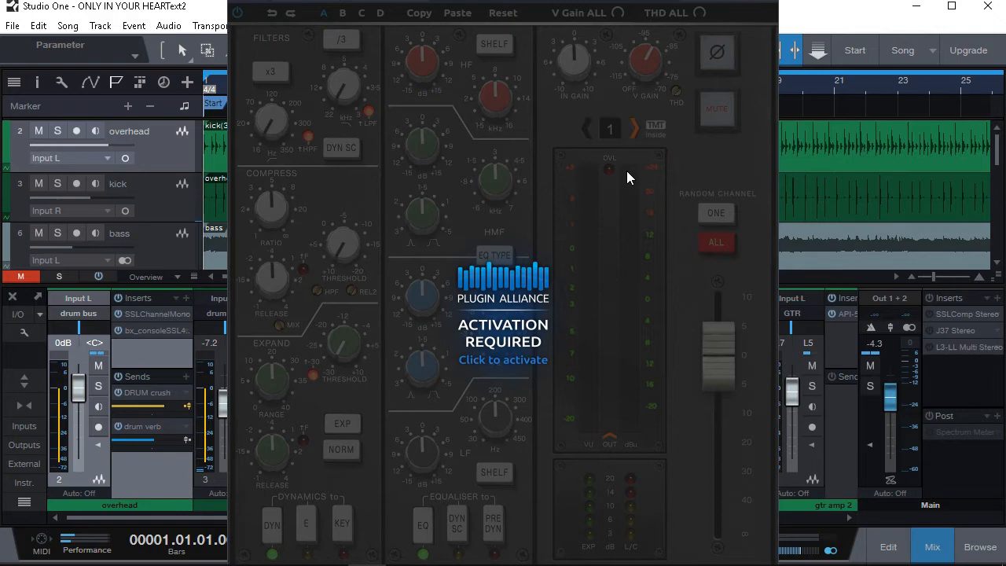
Start the plugin's activation, go through the activation dialog and create a free 14-day demo license
click(523, 359)
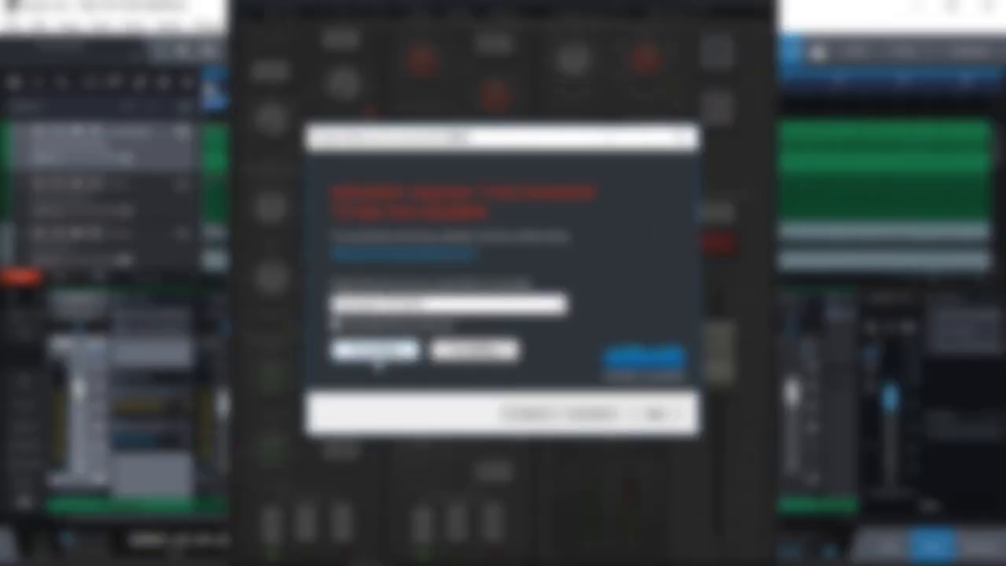
click(375, 352)
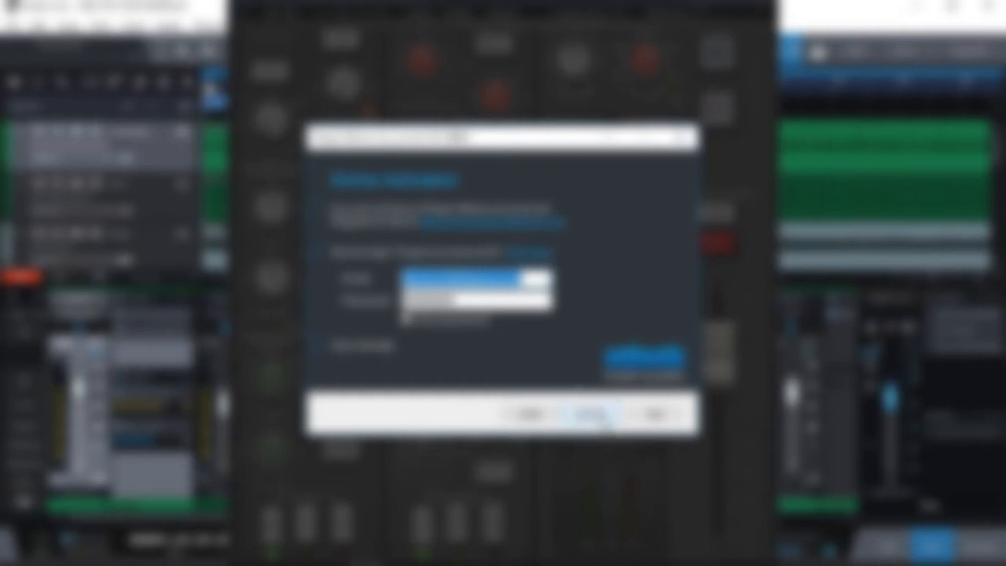
click(594, 415)
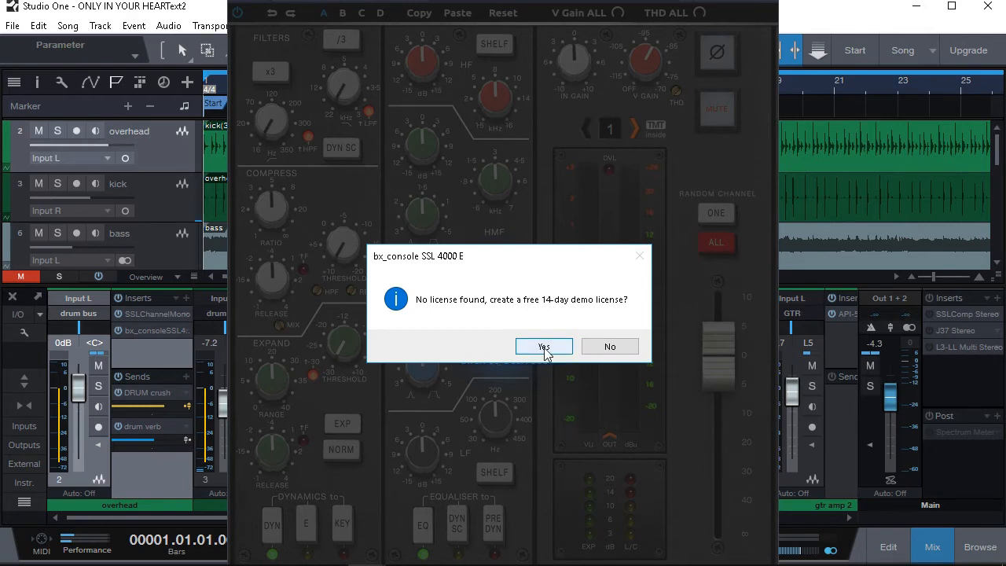
click(544, 348)
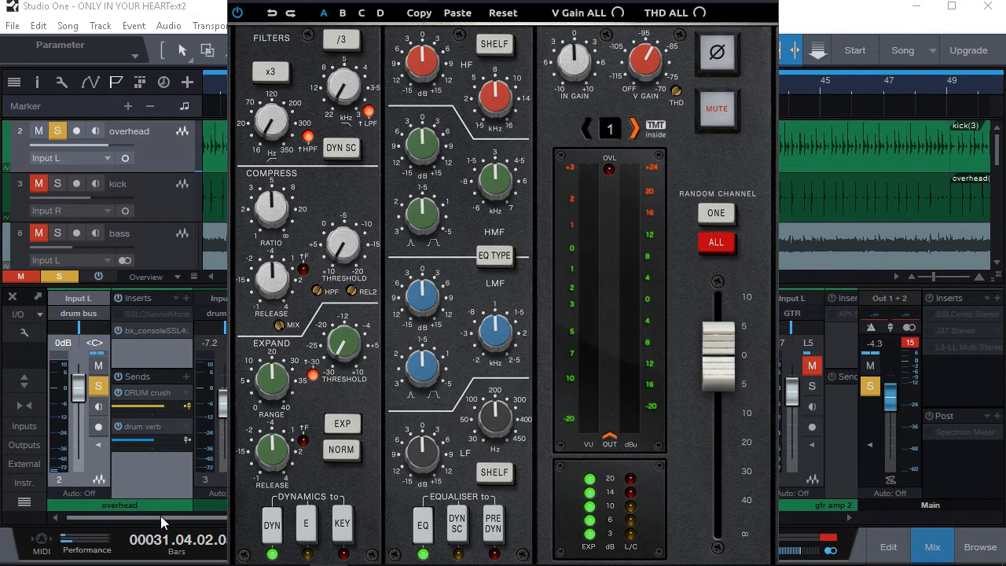
Start playback and boost the HF and HMF gains of the overhead's SSL EQ, raising the HMF frequency as well
key(space)
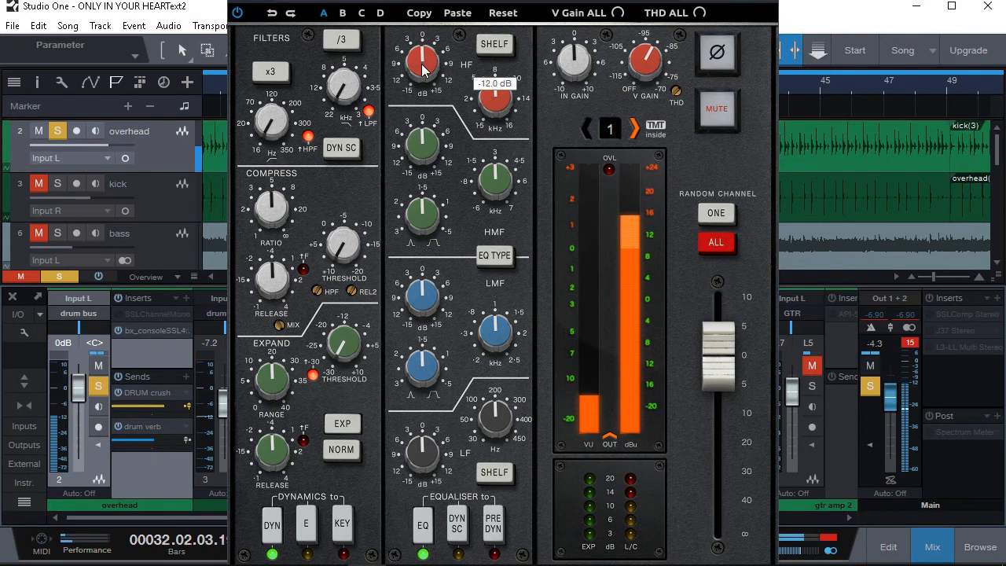
drag(422, 69, 429, 39)
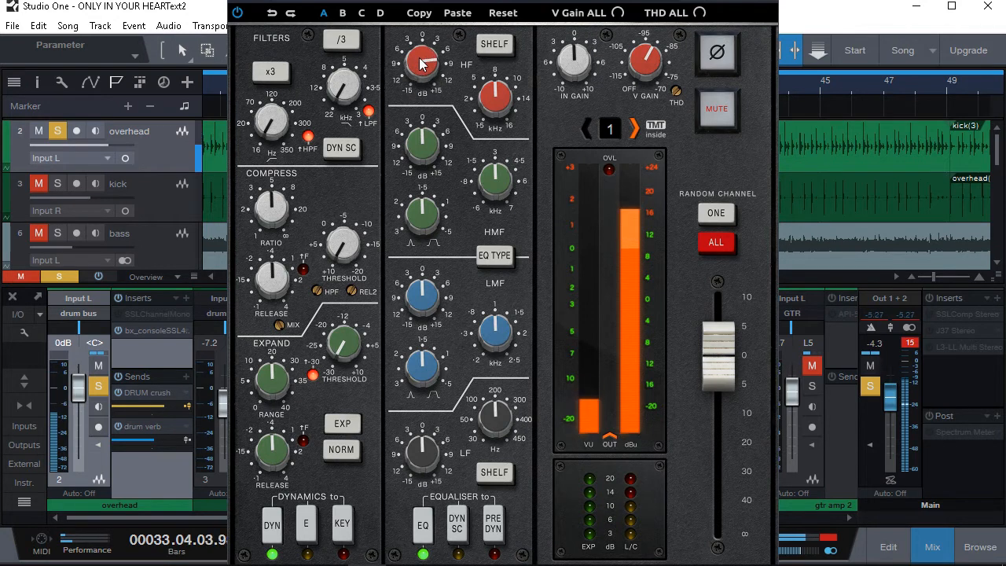
drag(425, 144, 434, 100)
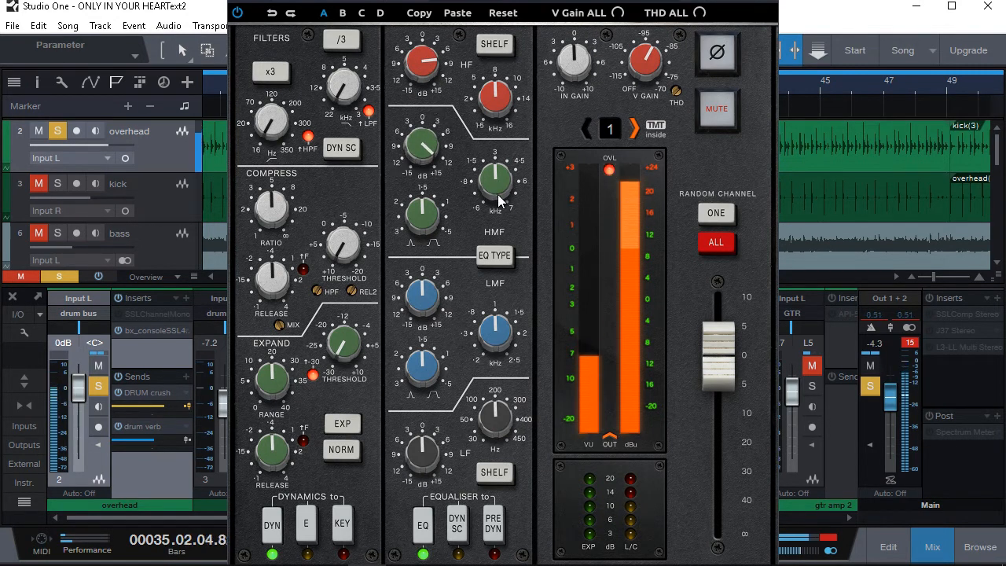
drag(498, 193, 438, 198)
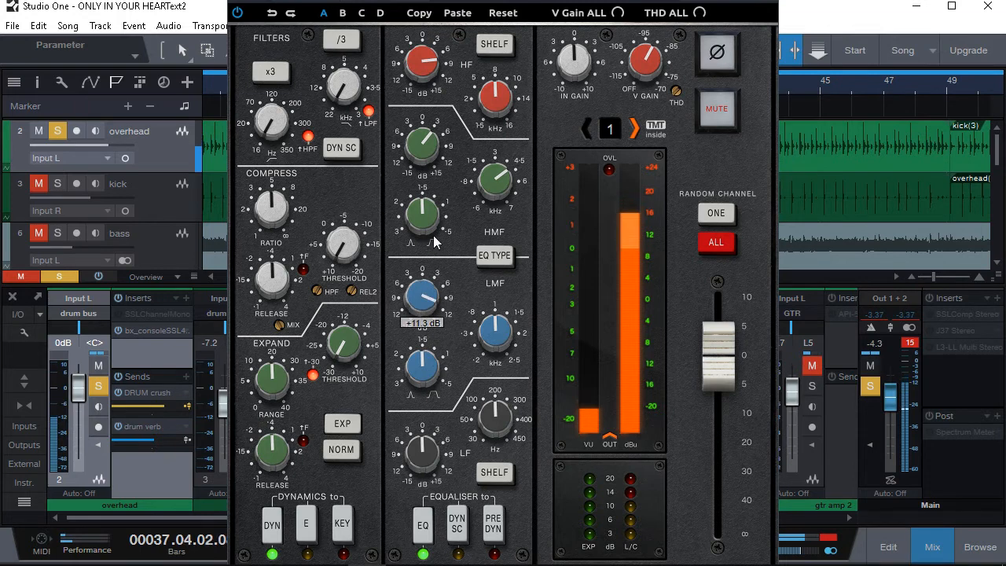
Cut the LMF band at a lower frequency with a wider Q, and boost the LF band with its frequency at about 300 Hz
mouse_move(495, 336)
mouse_down()
mouse_move(482, 355)
mouse_move(479, 338)
mouse_up()
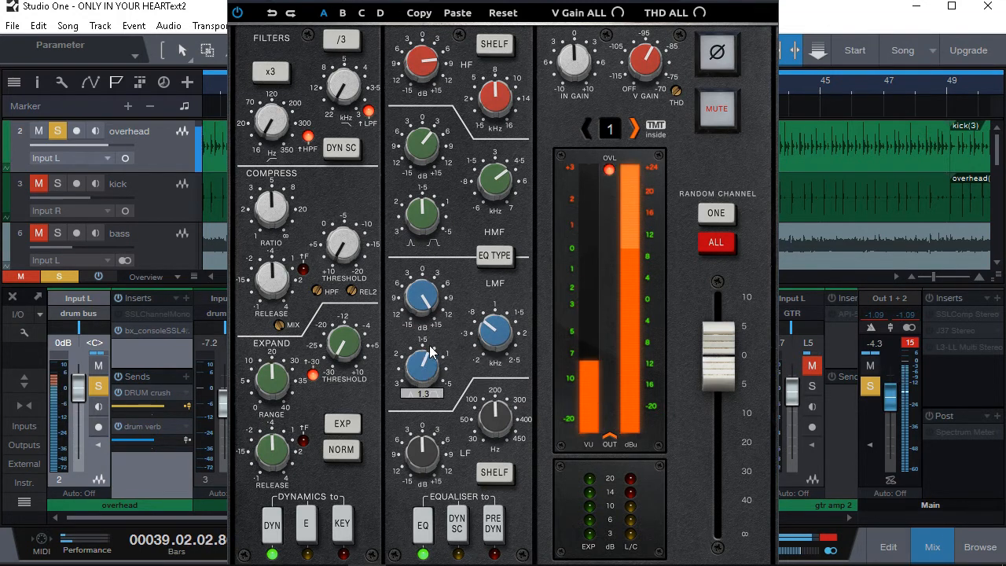
drag(422, 314, 431, 425)
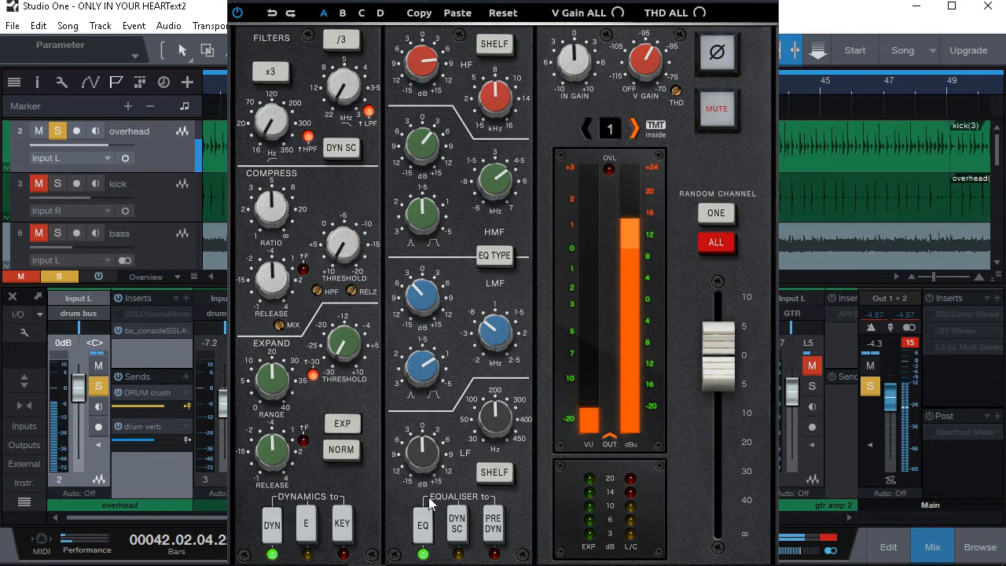
mouse_move(493, 430)
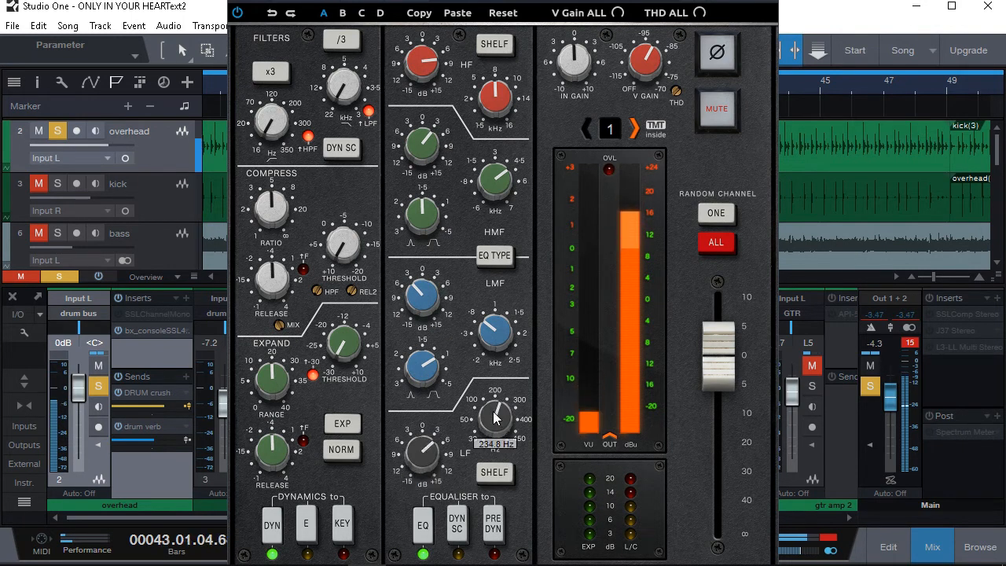
drag(494, 410, 496, 405)
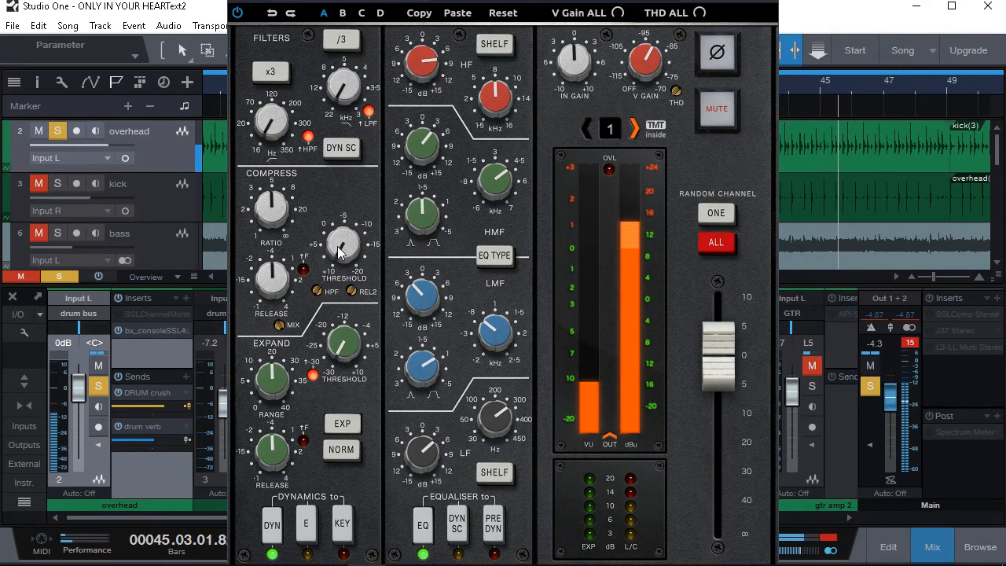
Set the compressor ratio to about 3.1:1 with a lower threshold, raise the input gain, and tighten the high-pass and low-pass filters
drag(338, 247, 353, 164)
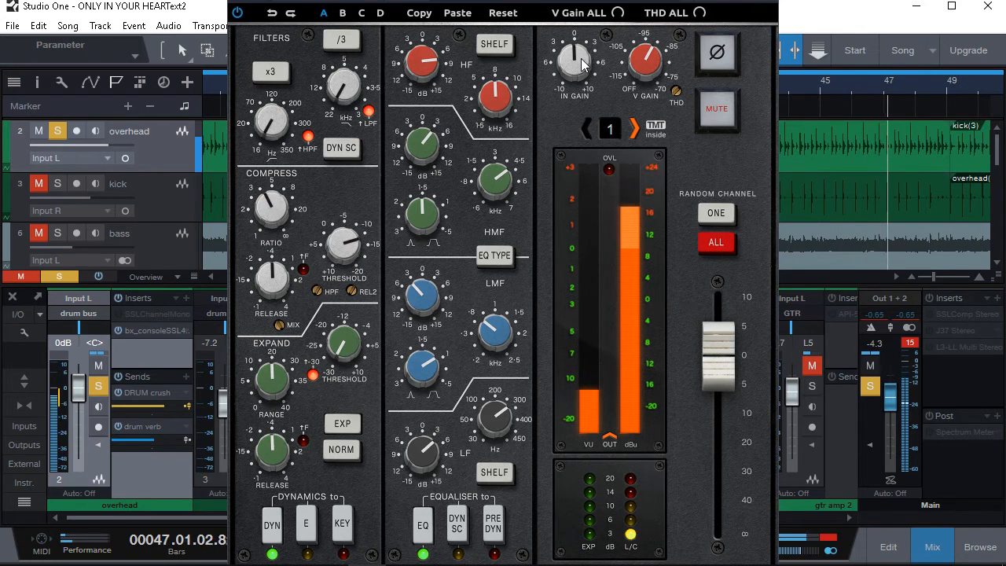
mouse_move(582, 65)
mouse_down()
mouse_move(582, 34)
mouse_move(582, 47)
mouse_up()
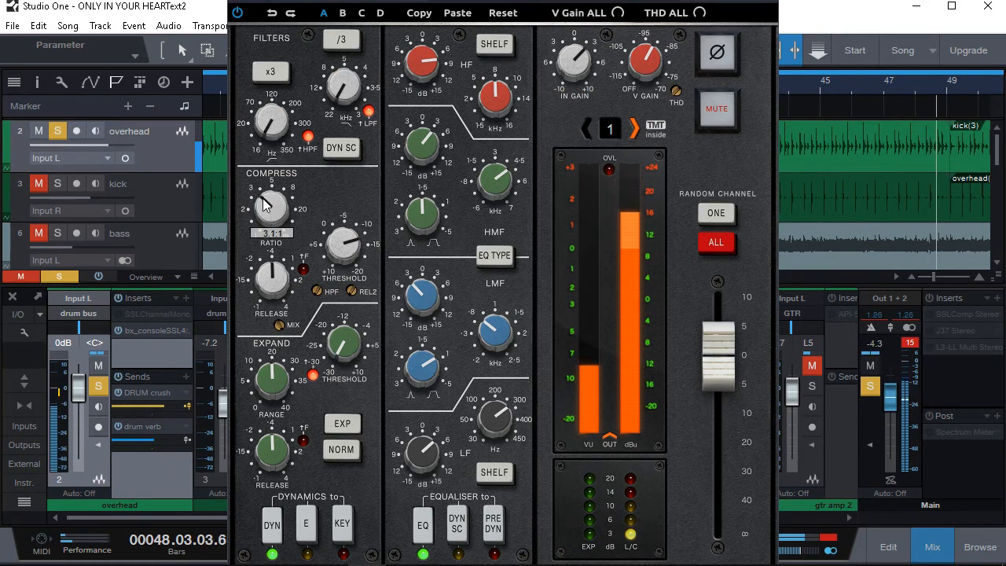
drag(269, 122, 274, 102)
drag(343, 95, 336, 77)
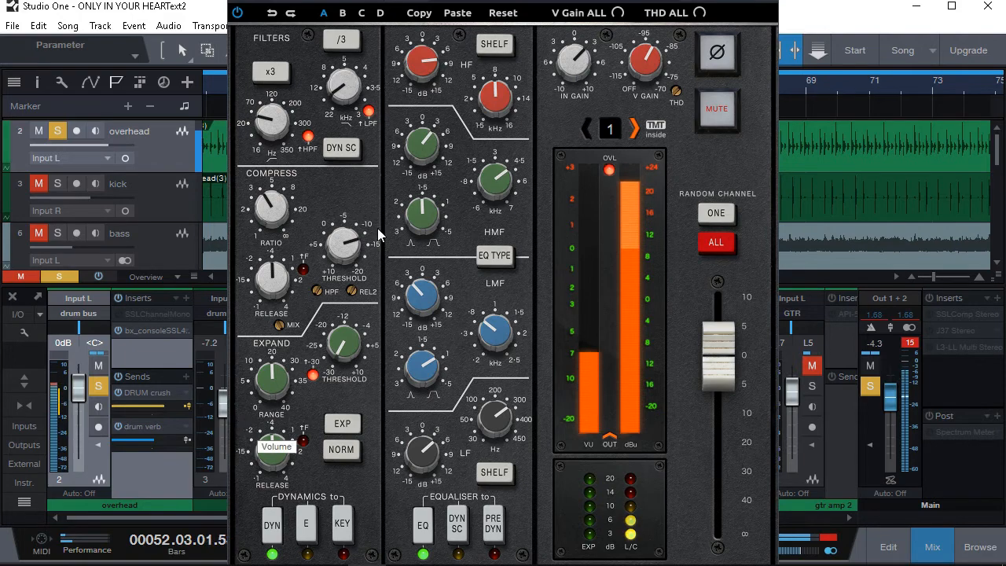
Close the overhead's plugin window, solo the kick channel and take the overhead channel out of solo
click(150, 331)
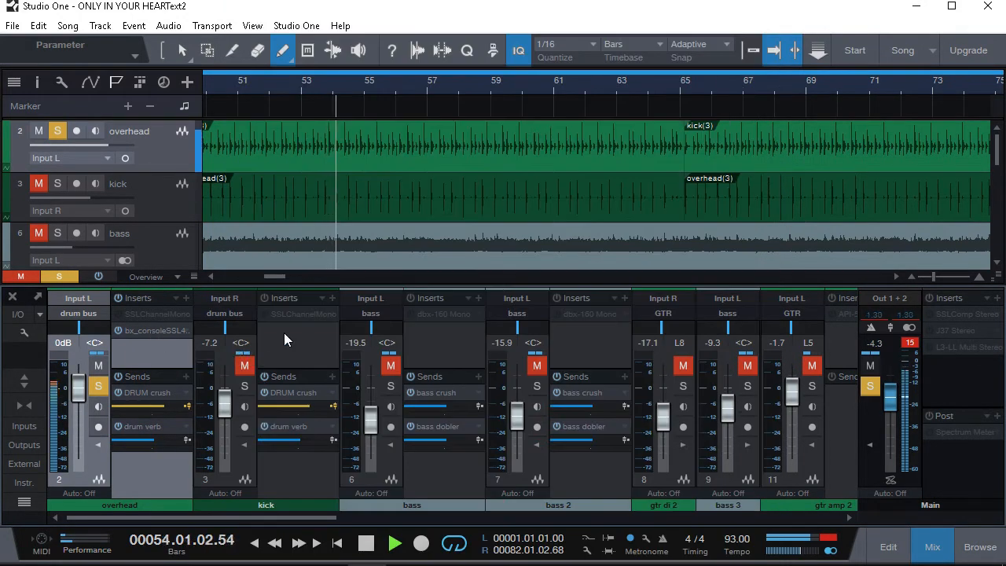
click(244, 386)
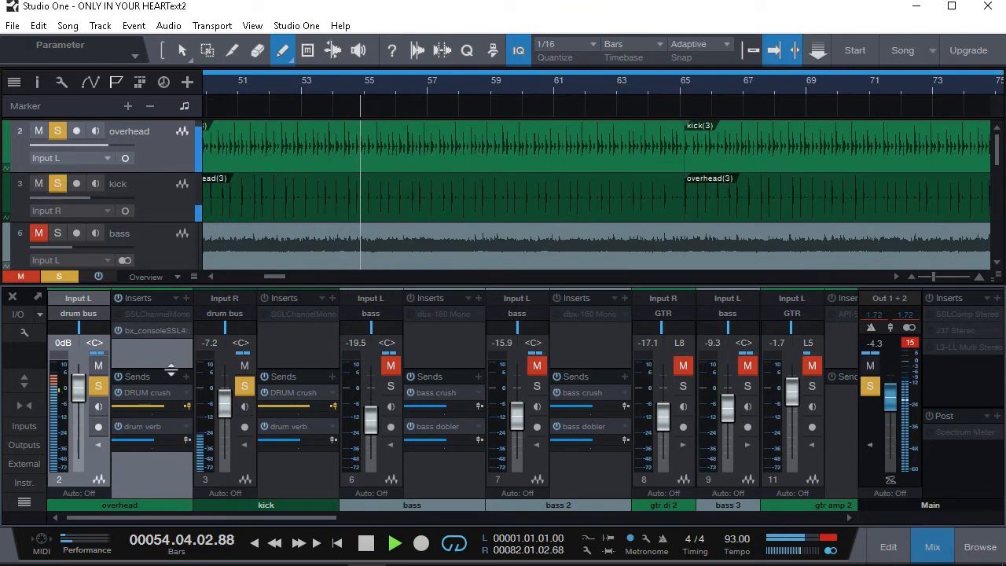
click(98, 366)
click(99, 386)
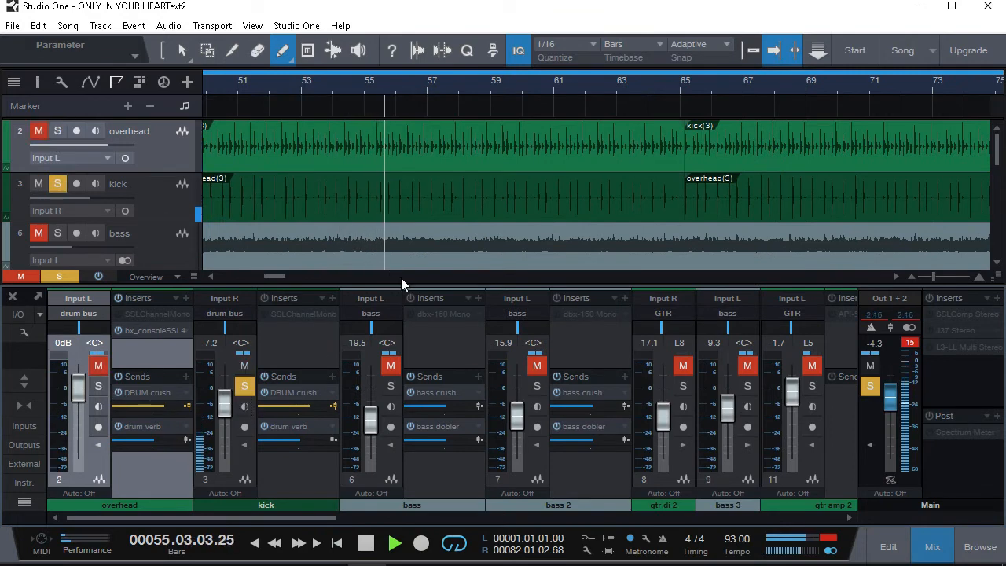
Insert bx_console SSL 4000 E on the kick channel and boost its HF gain to about +9 dB
click(330, 300)
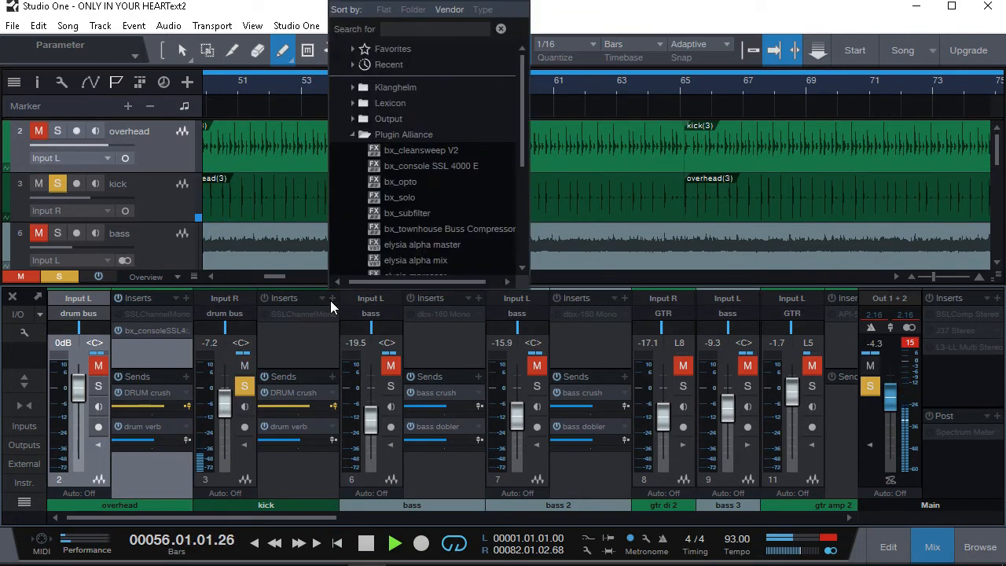
click(428, 167)
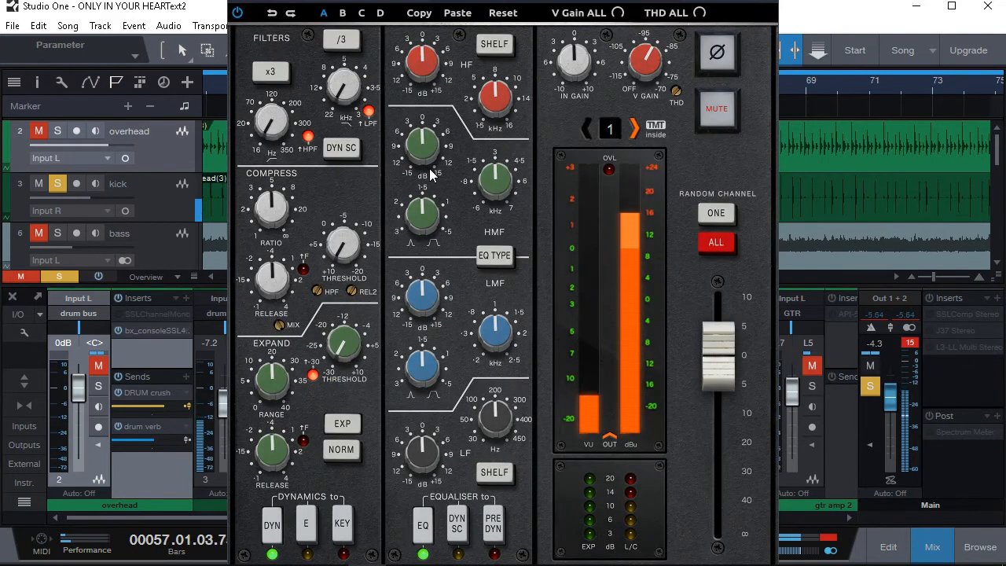
drag(429, 63, 430, 29)
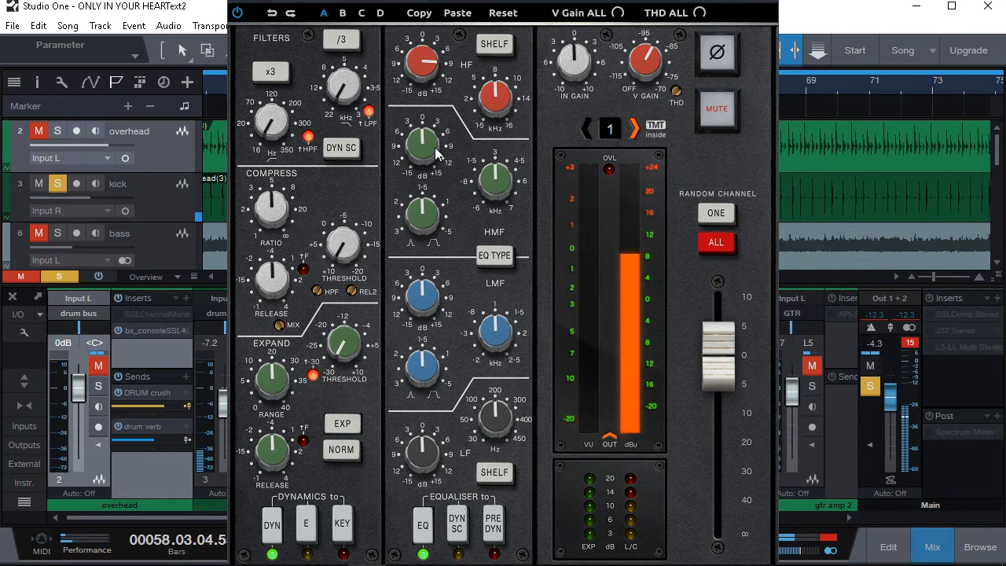
Sweep the kick's boosted HMF band across its frequencies, then cut that band by a few dB at a lower frequency
drag(435, 147, 425, 92)
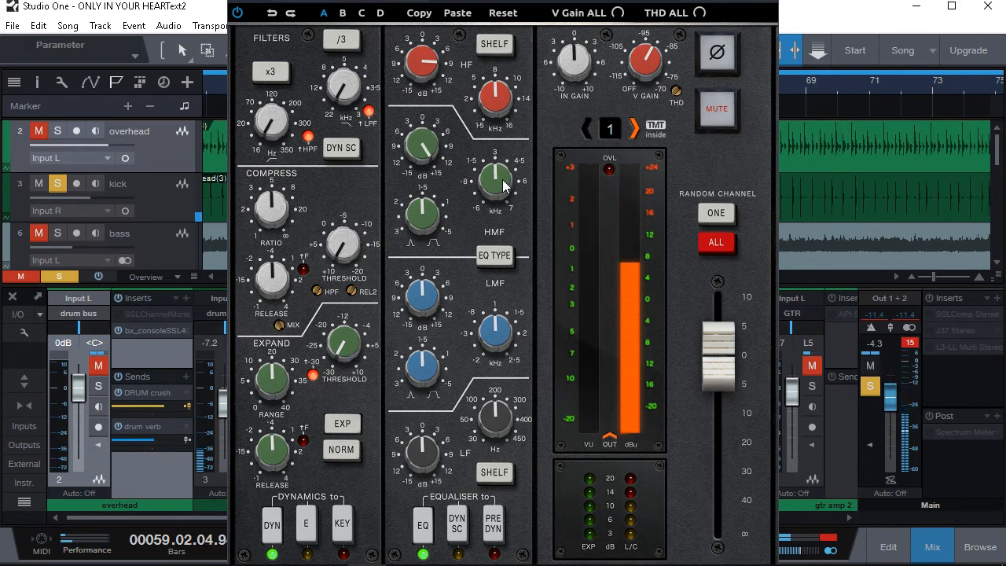
drag(503, 179, 500, 158)
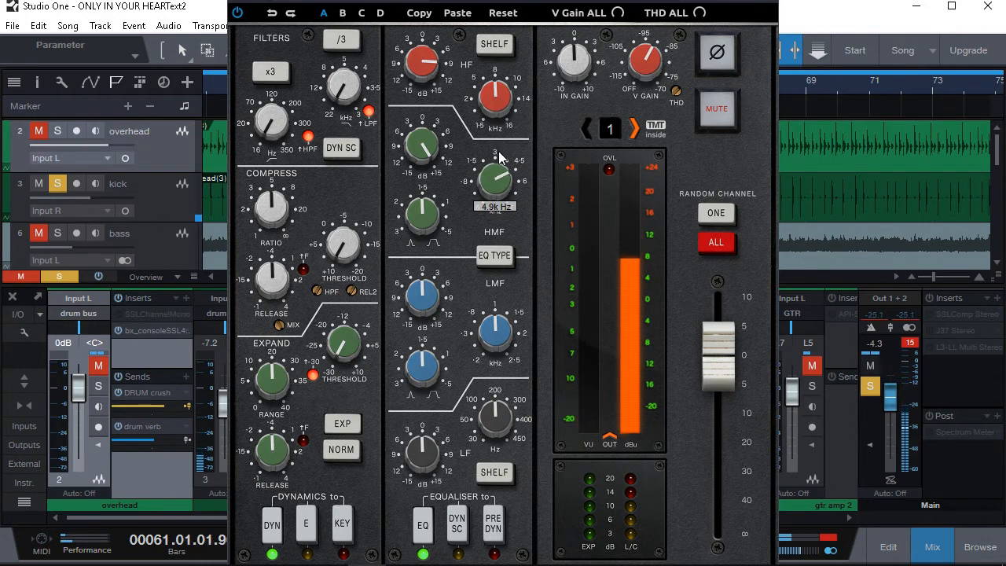
drag(498, 197, 498, 191)
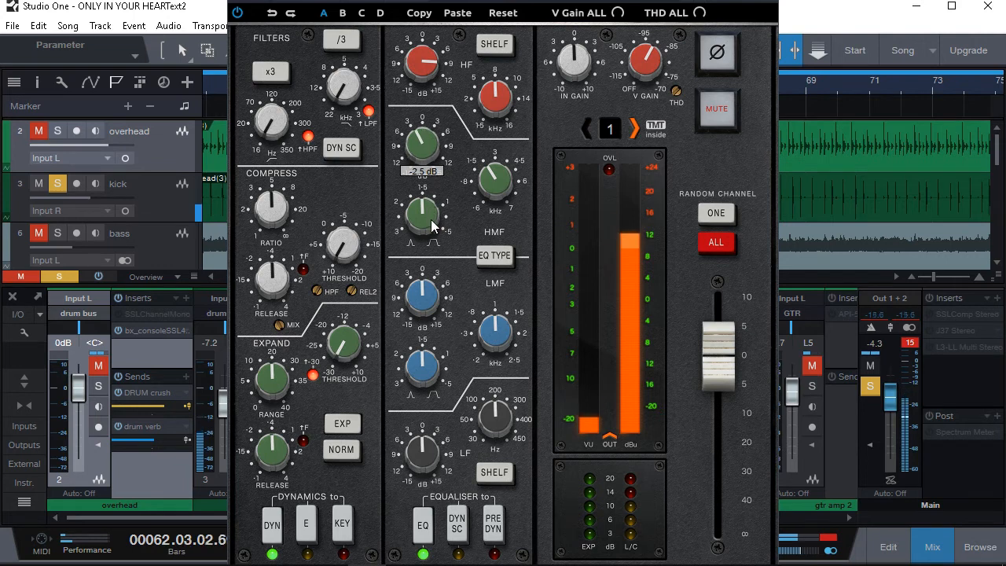
drag(431, 220, 432, 226)
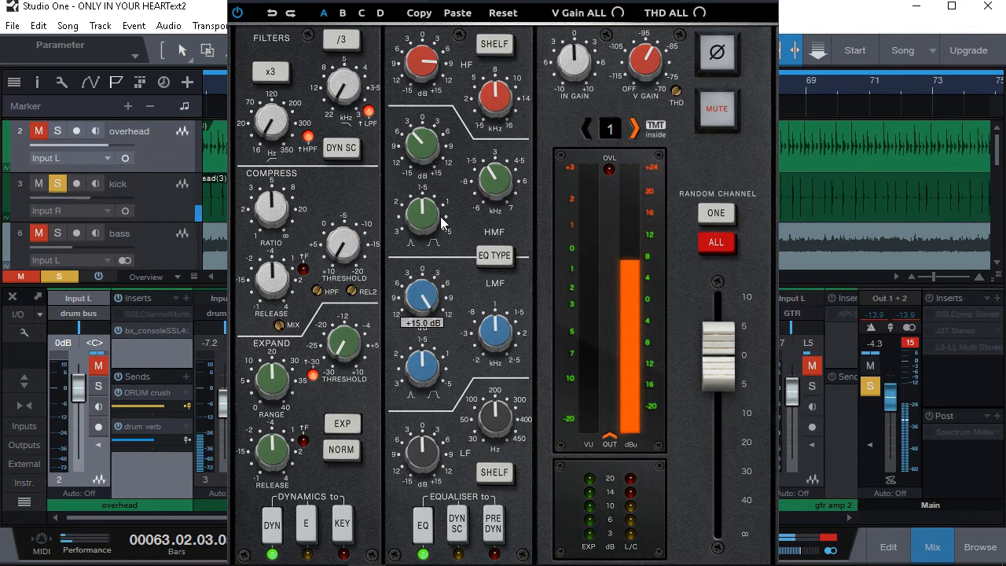
Cut the kick's LMF band by about 9 dB at a lower frequency, and boost the LF band by about 9 dB with its frequency lowered
mouse_move(500, 340)
mouse_down()
mouse_move(501, 351)
mouse_move(498, 343)
mouse_up()
drag(430, 300, 435, 361)
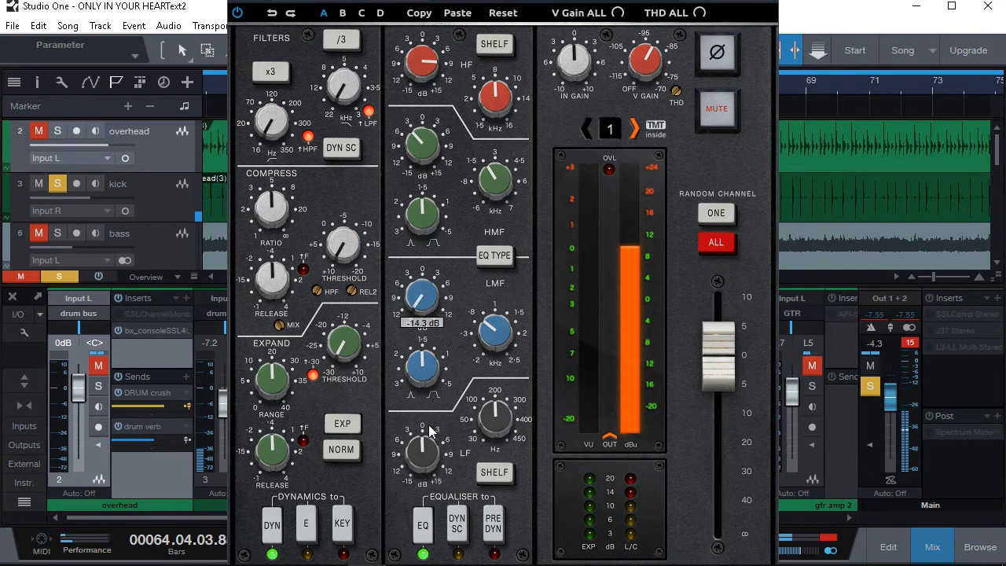
drag(429, 425, 424, 398)
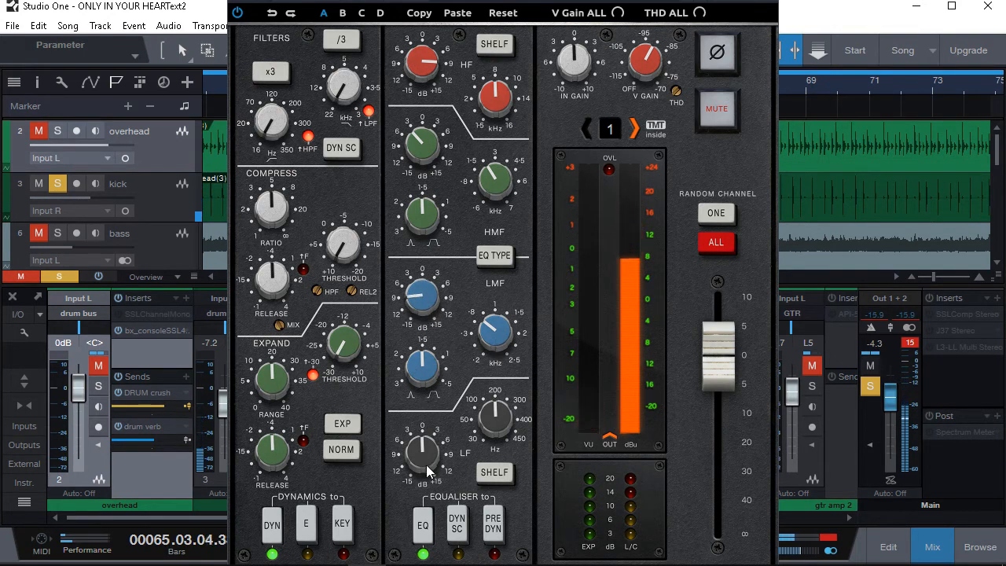
drag(422, 446, 425, 423)
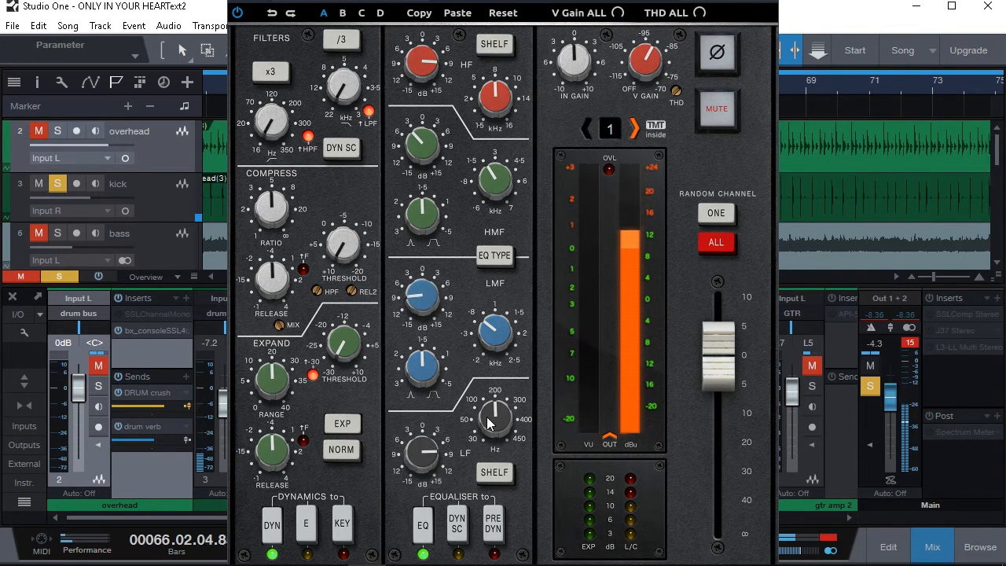
drag(488, 423, 498, 450)
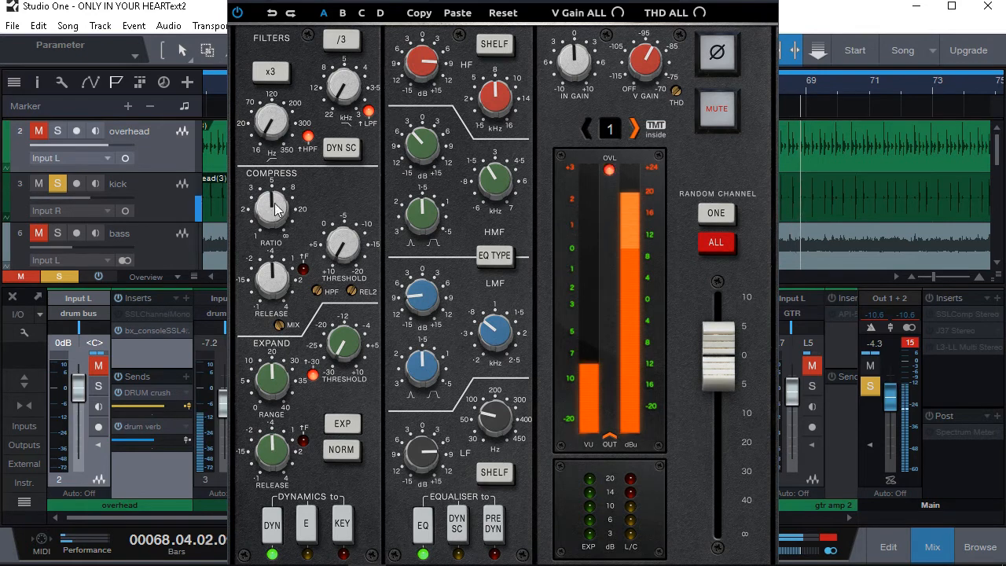
Lower the kick's compressor threshold with a ratio of about 3:1, and raise the plugin's input gain to more than 5 dB
drag(343, 244, 347, 150)
drag(275, 209, 276, 218)
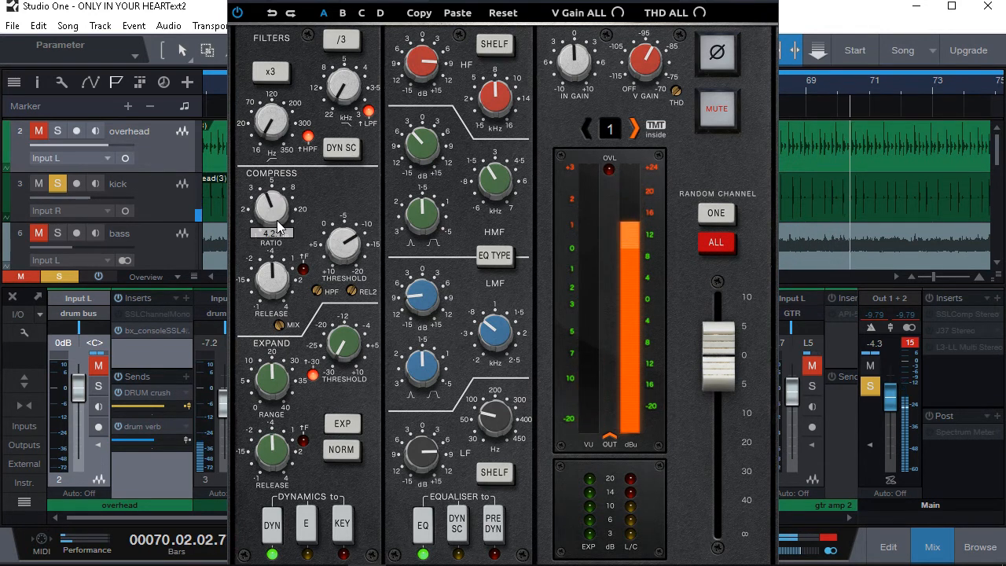
mouse_move(568, 79)
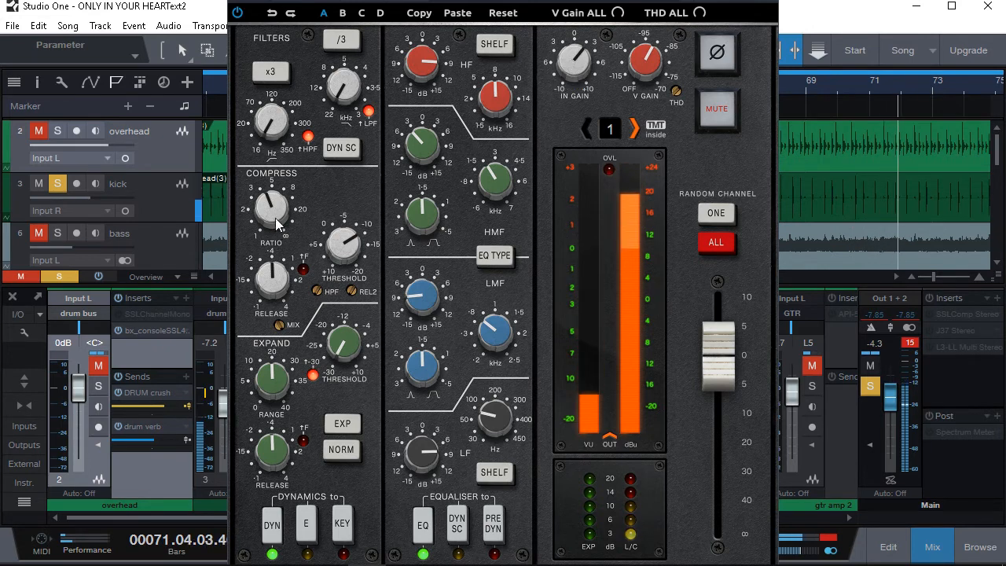
mouse_move(346, 248)
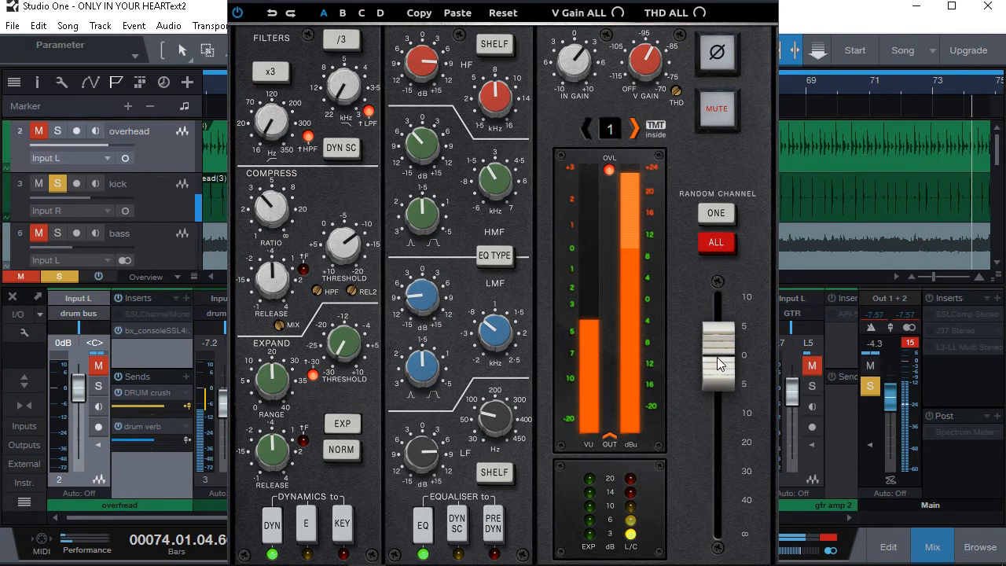
mouse_move(583, 54)
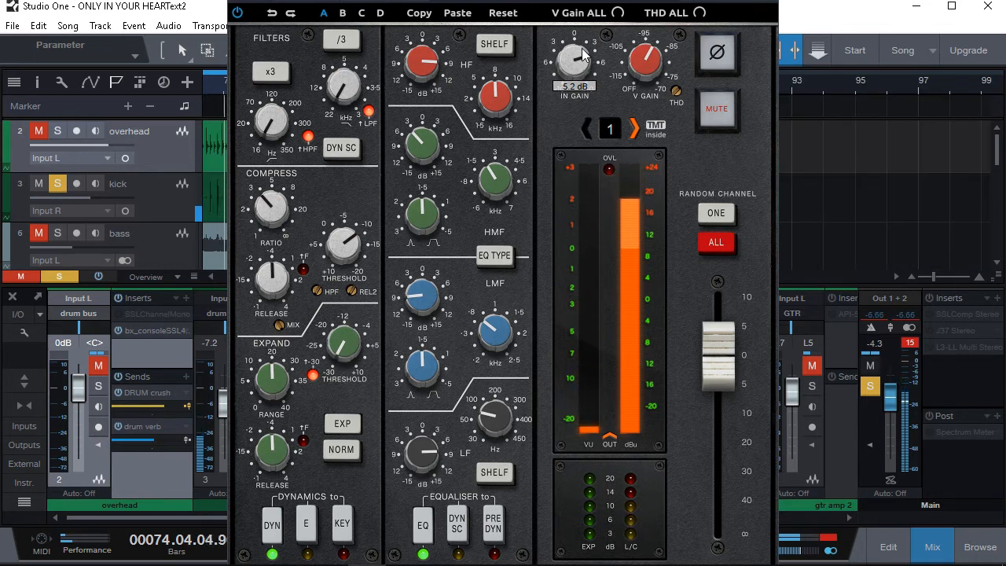
mouse_move(582, 53)
mouse_down()
mouse_move(582, 37)
mouse_move(579, 53)
mouse_up()
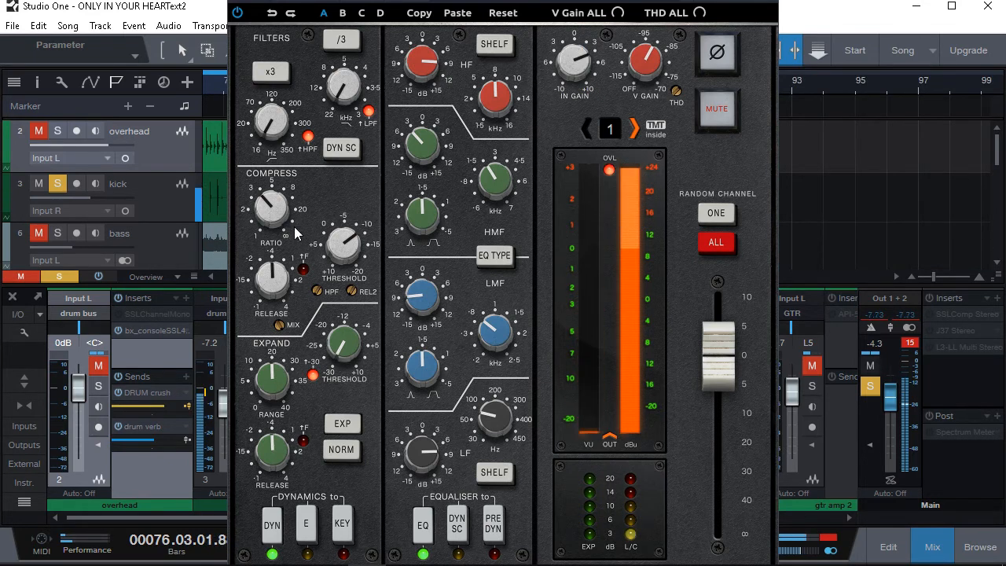
mouse_move(346, 279)
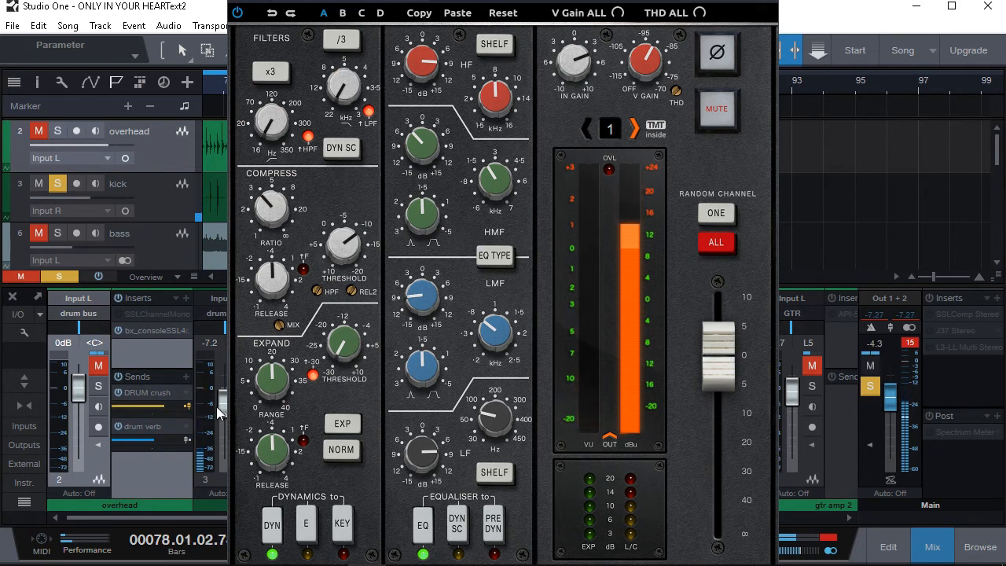
Raise the kick channel's fader to -1.0 dB, and play the song from the start with the overhead soloed alongside it
drag(221, 407, 222, 392)
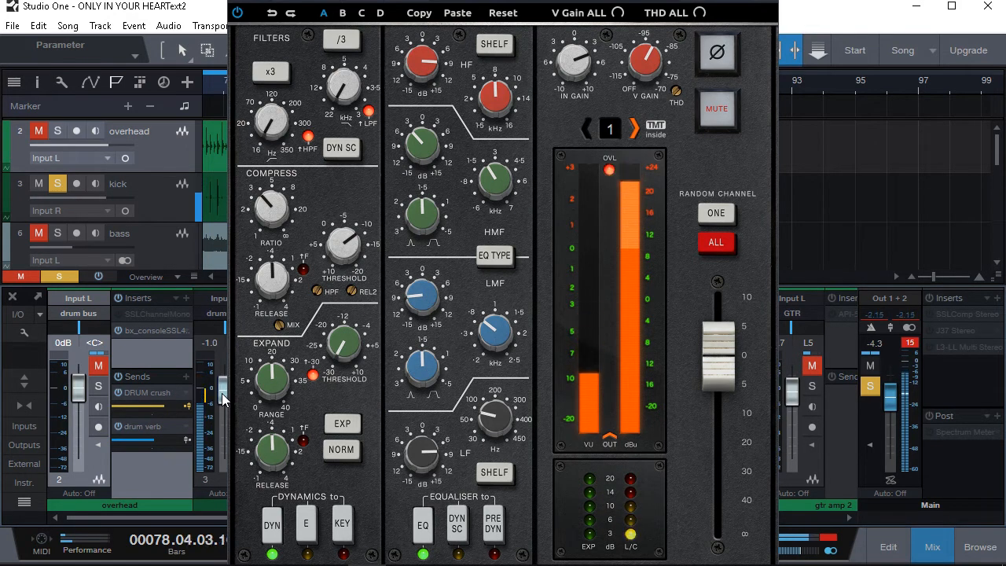
click(98, 386)
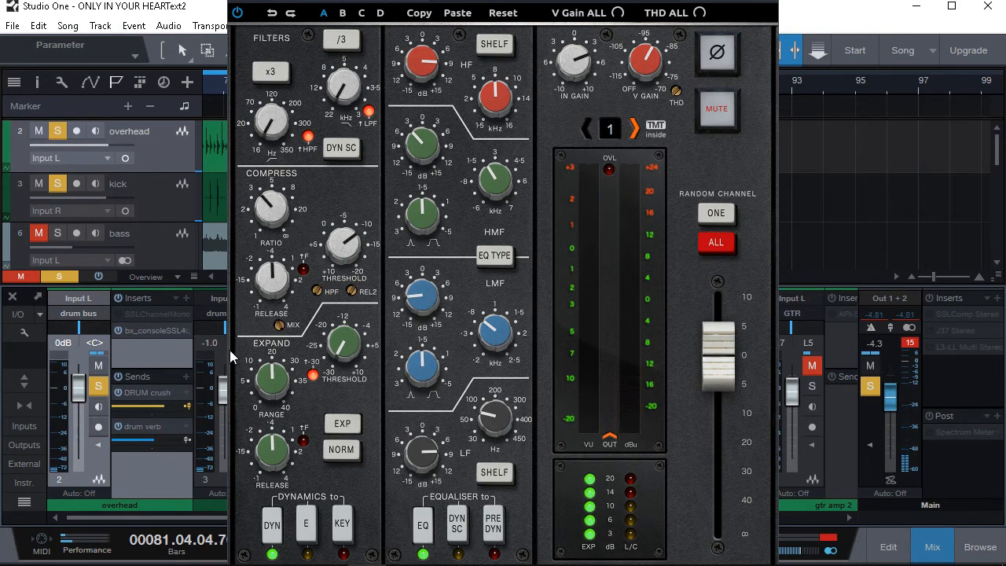
key(KP_Decimal)
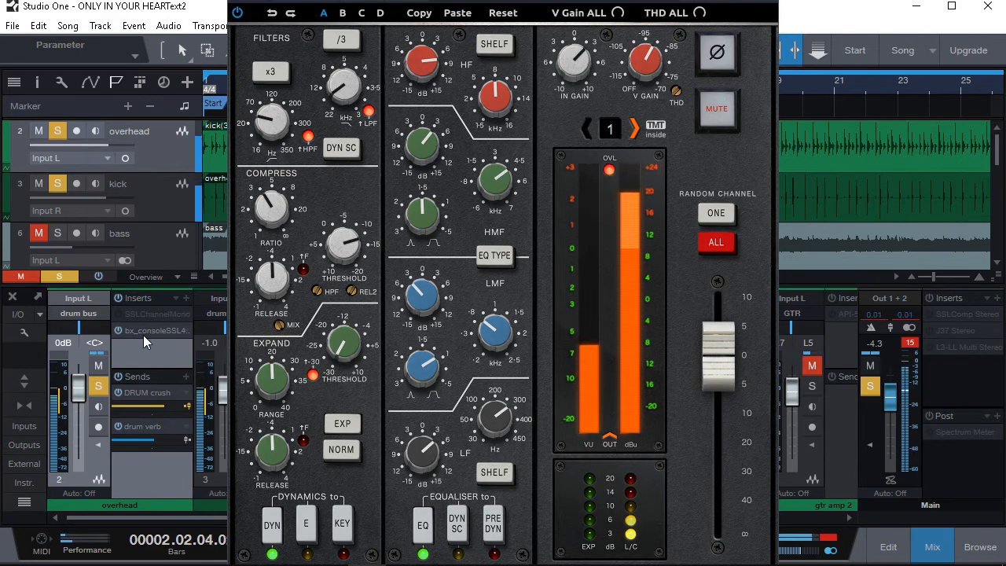
drag(123, 517, 223, 539)
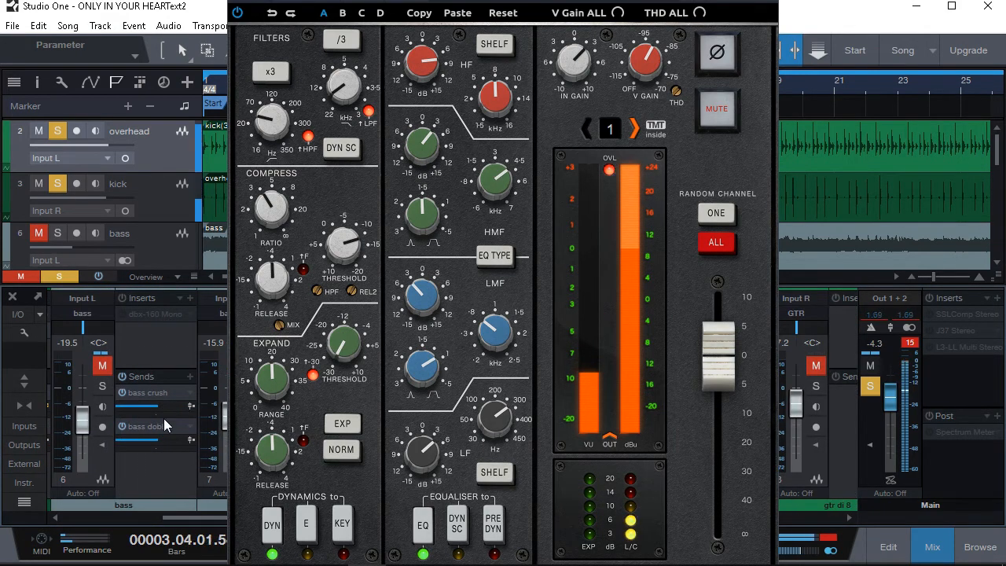
click(103, 386)
click(104, 386)
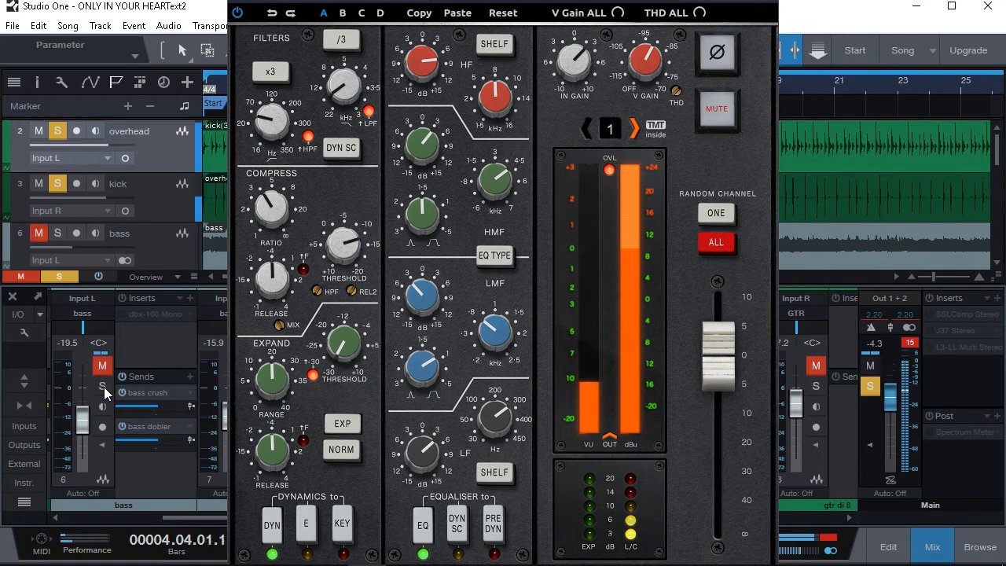
drag(184, 517, 98, 511)
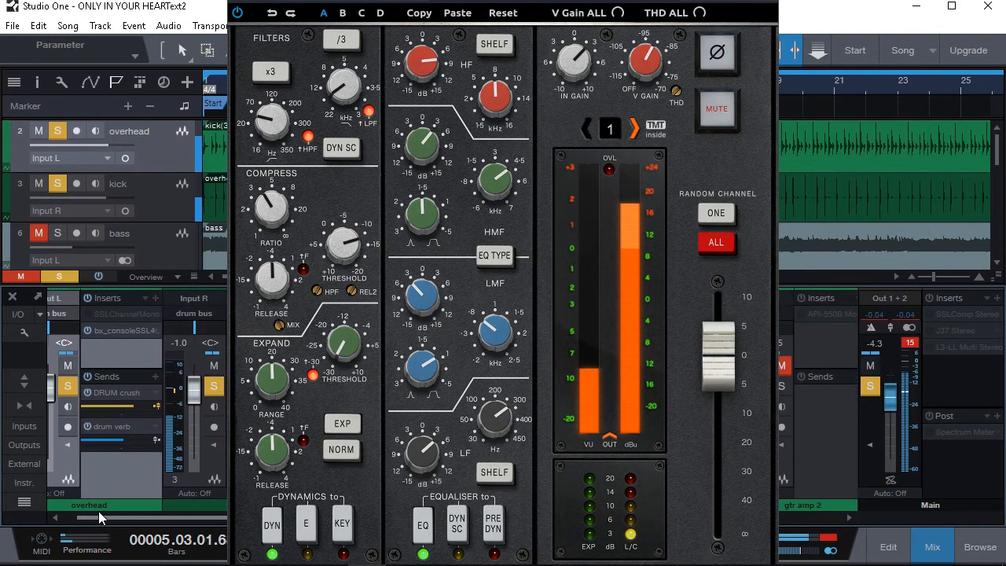
Move the solo from the overhead and kick channels to the first bass channel, and insert bx_console SSL 4000 E on that bass channel
click(68, 386)
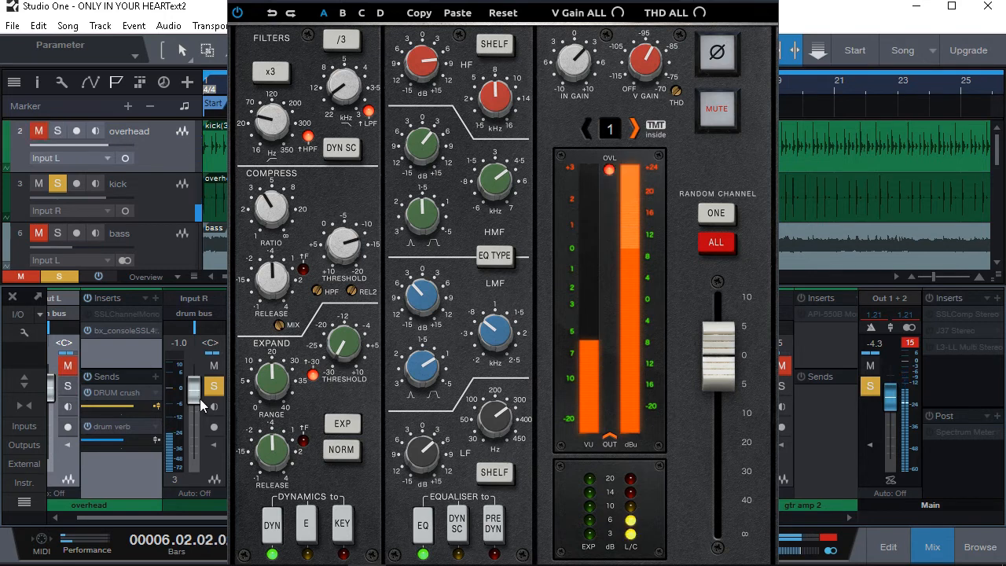
click(214, 386)
drag(124, 512, 219, 538)
click(166, 299)
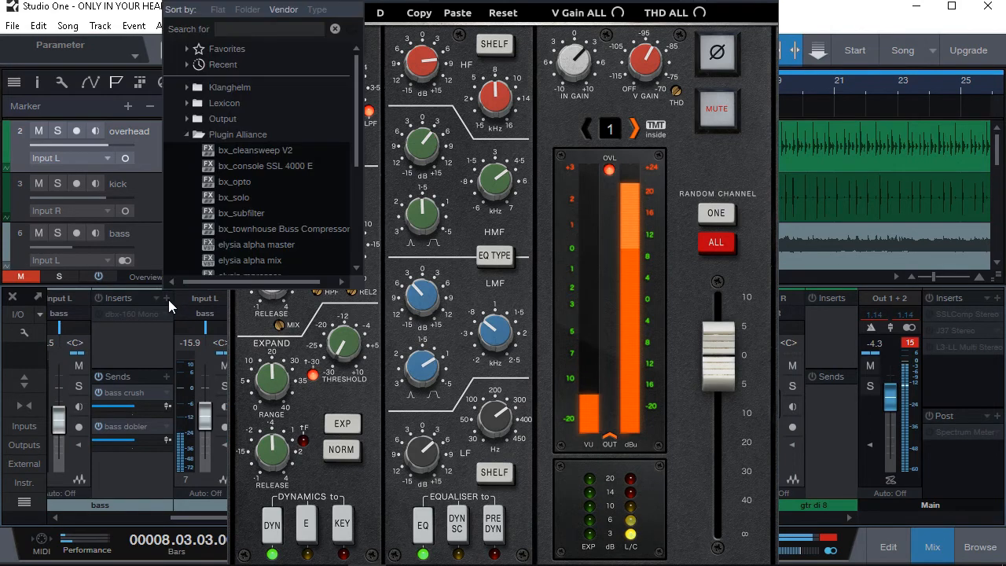
click(257, 168)
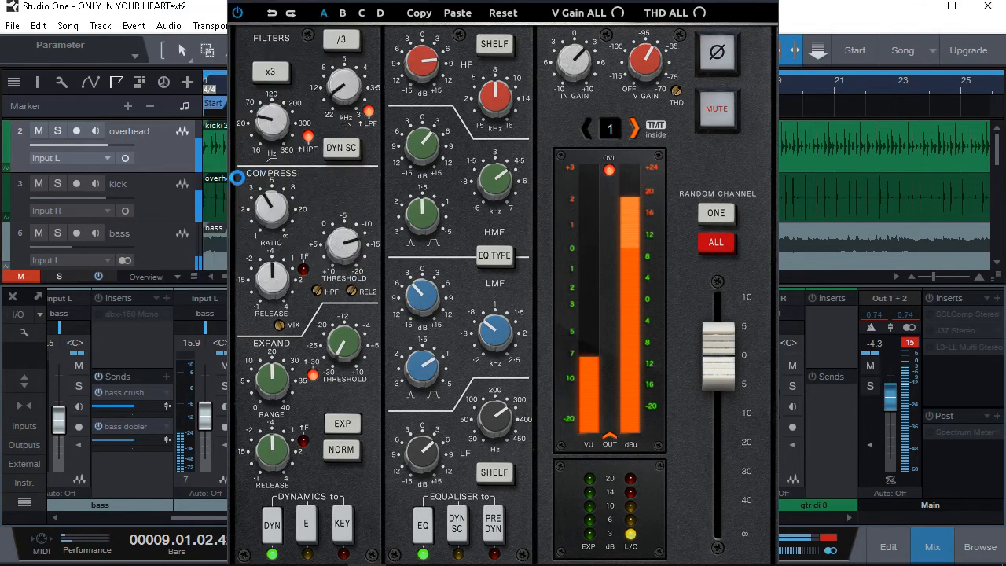
click(79, 386)
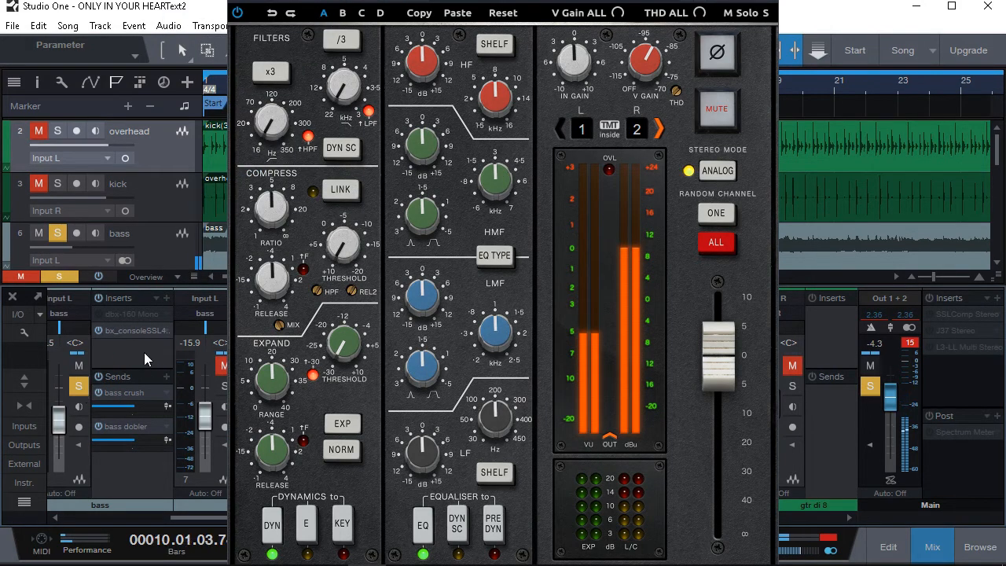
Raise the bass plugin's input gain to 5.3 dB, and boost the HF and HMF bands with a higher HMF frequency
drag(573, 69, 574, 37)
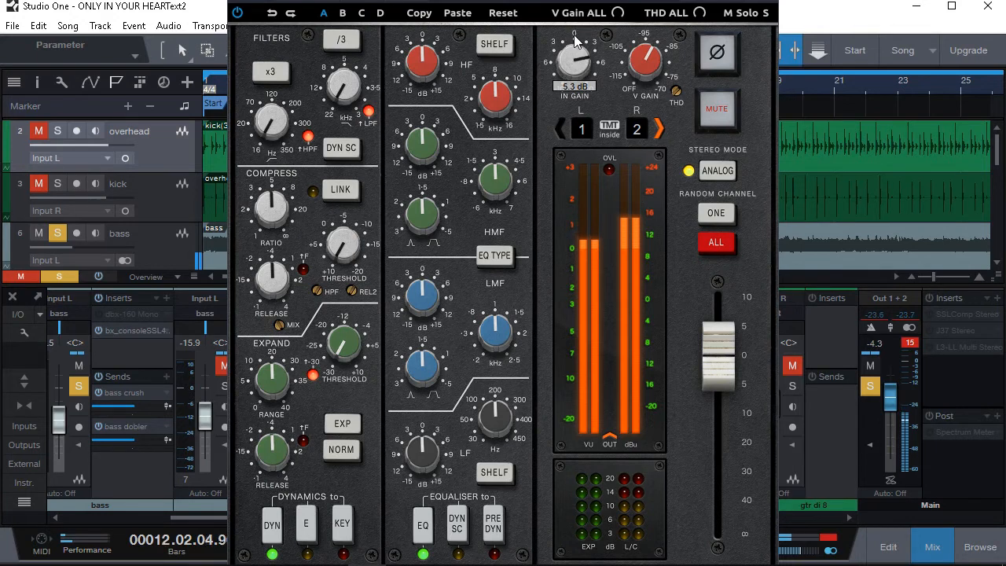
drag(423, 70, 428, 32)
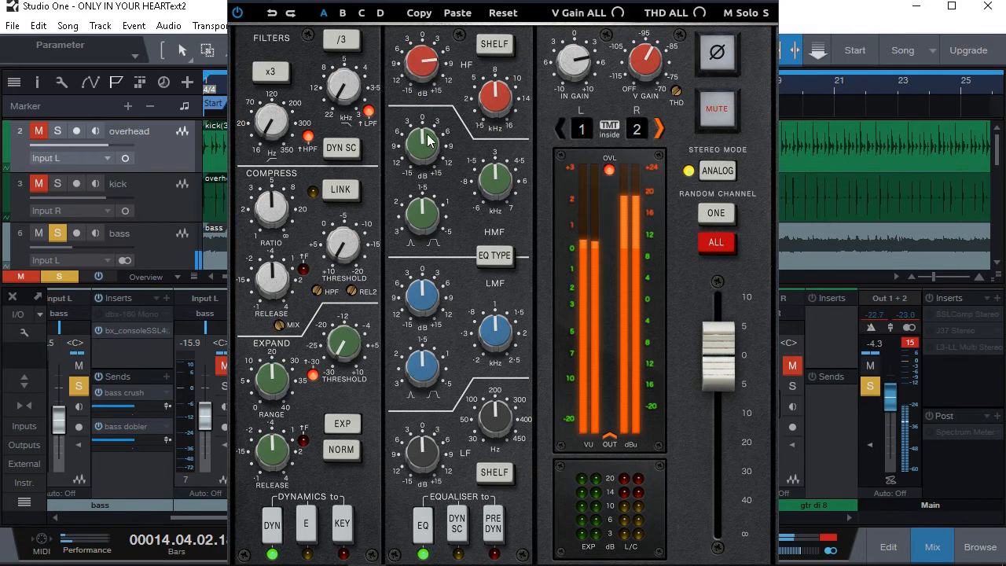
drag(427, 134, 427, 67)
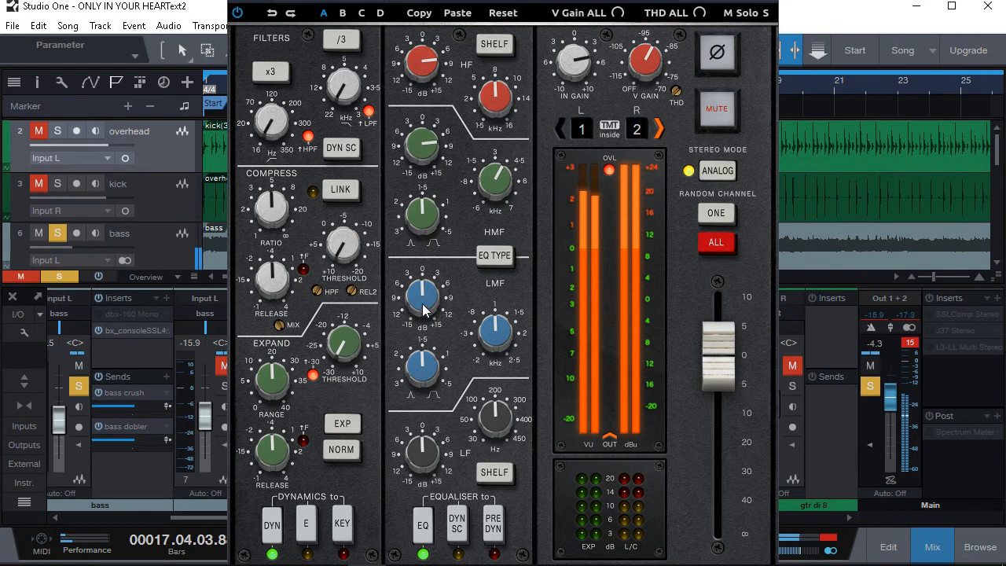
Sweep the bass's boosted LMF band and cut it at a higher frequency, and boost the LF band at about 100 Hz
drag(425, 309, 431, 218)
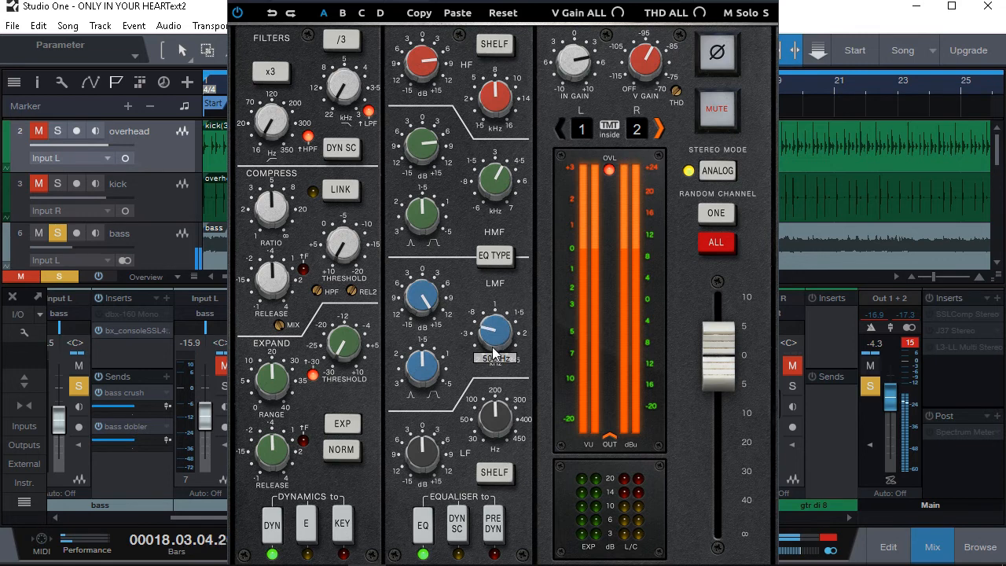
drag(493, 376, 430, 388)
drag(427, 448, 489, 431)
drag(428, 459, 428, 442)
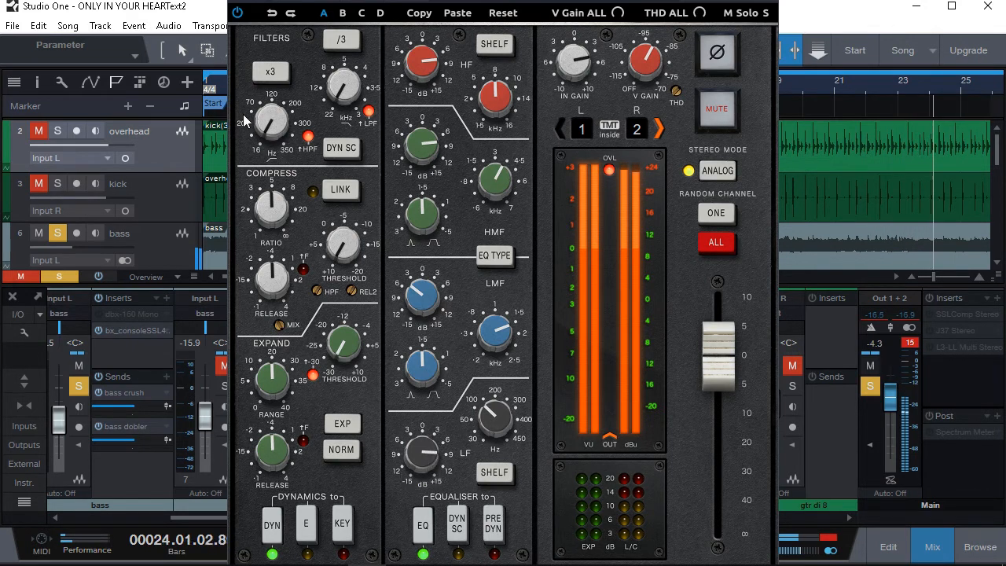
Tighten the bass's high-pass and low-pass filters, and set its compressor to a ratio of about 4:1 with a lower threshold
drag(254, 118, 264, 114)
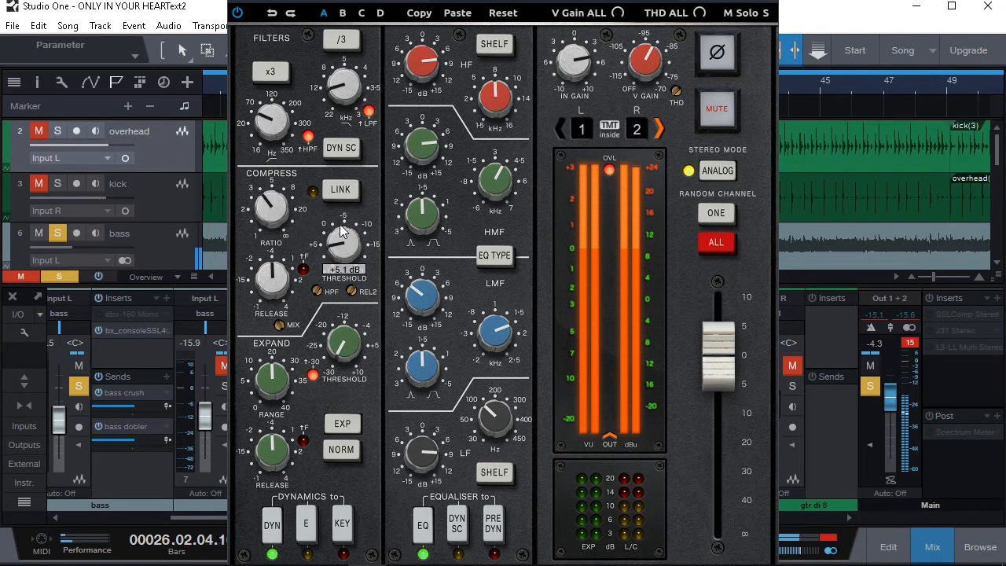
drag(348, 184, 353, 169)
drag(279, 209, 284, 155)
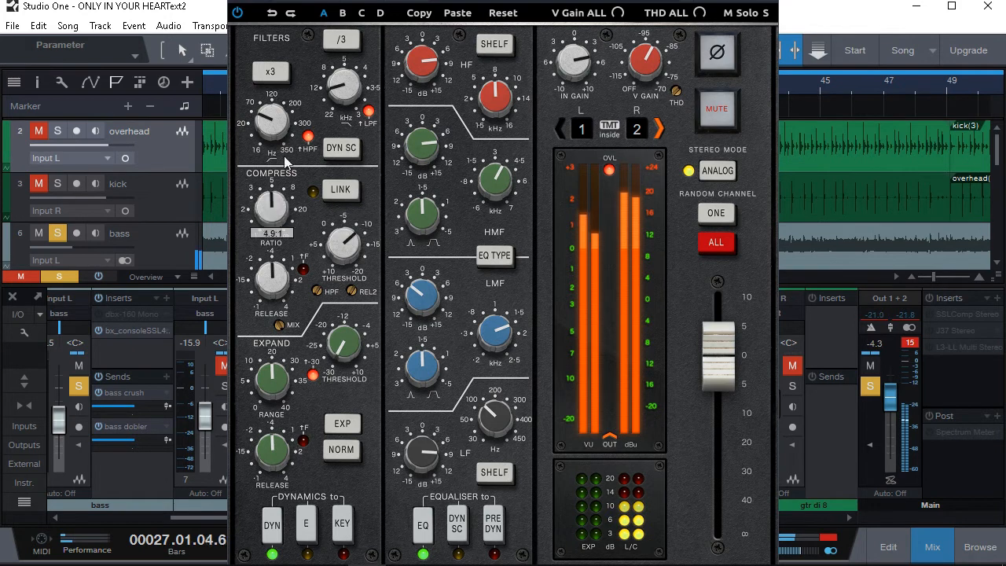
mouse_move(354, 276)
mouse_down()
mouse_move(349, 245)
mouse_move(348, 308)
mouse_move(348, 266)
mouse_up()
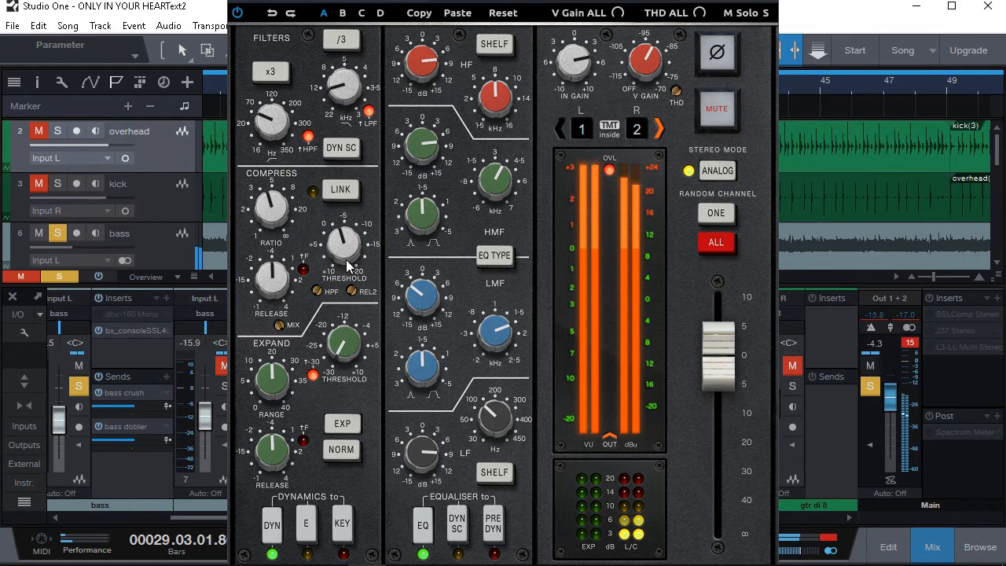
Lower the bass plugin's input gain, and raise the first bass channel's fader slightly with its solo off
drag(574, 72, 583, 95)
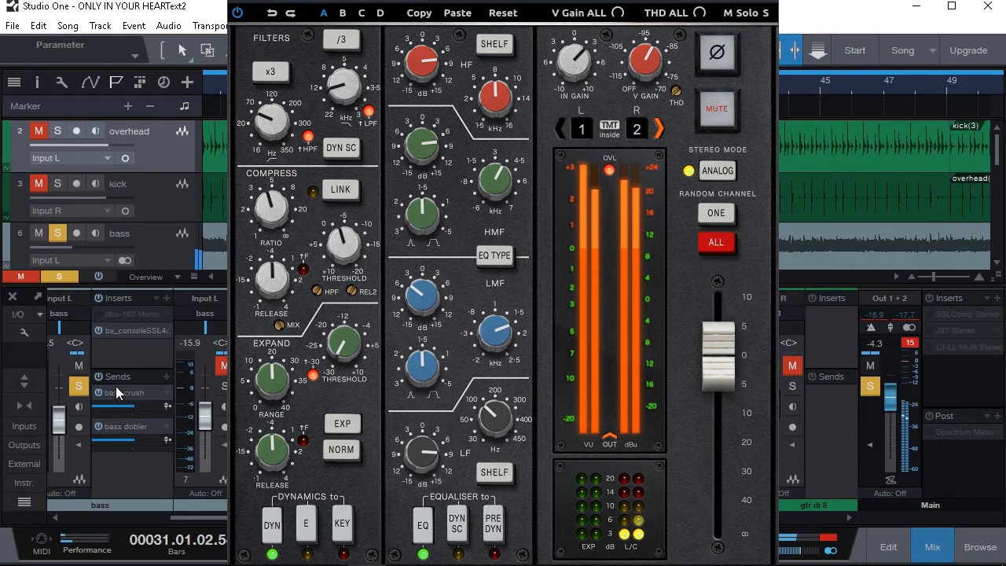
click(75, 395)
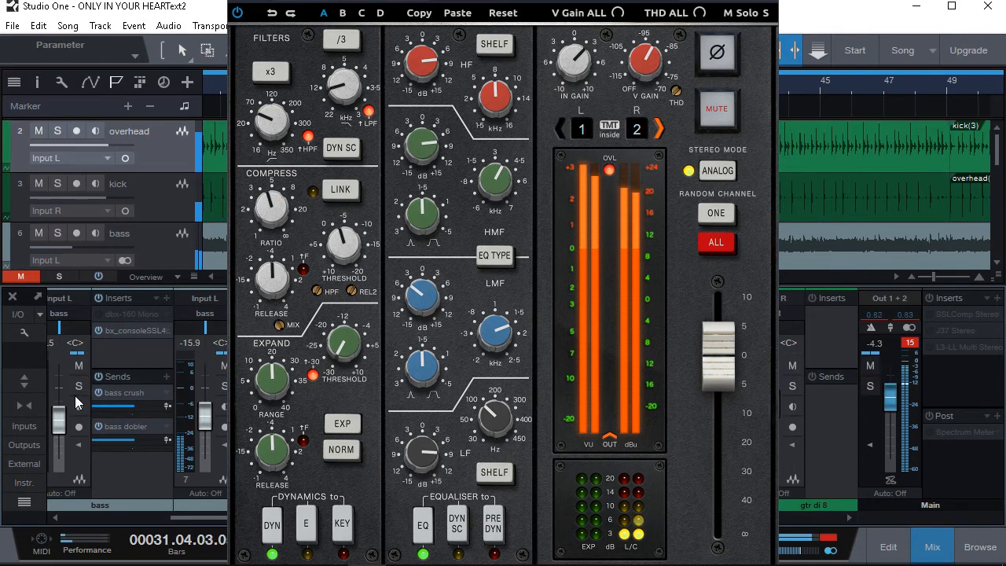
drag(60, 418, 61, 411)
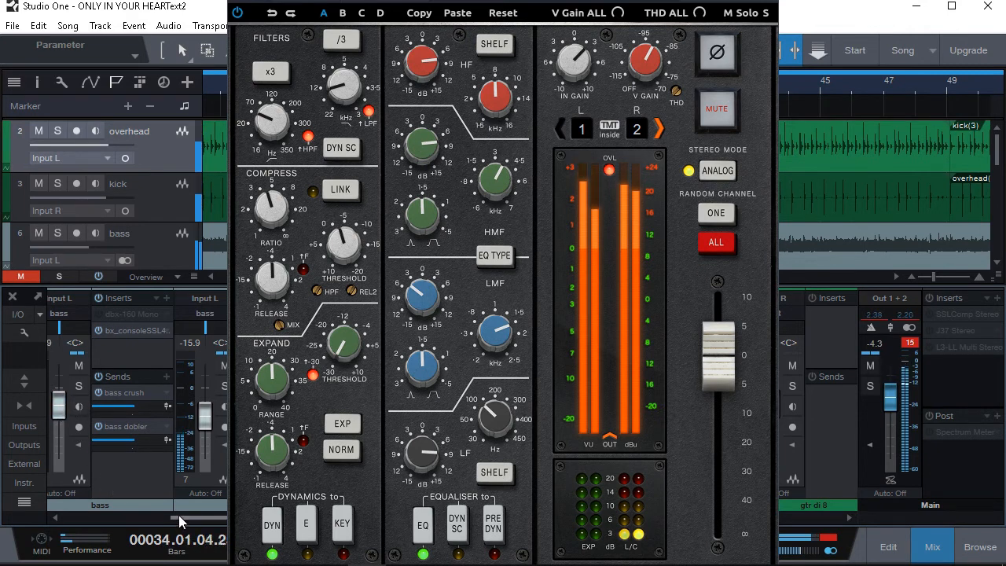
Solo the gtr di 2 and bass 3 channels briefly to audition them, leaving bass 3 muted
drag(179, 514, 265, 528)
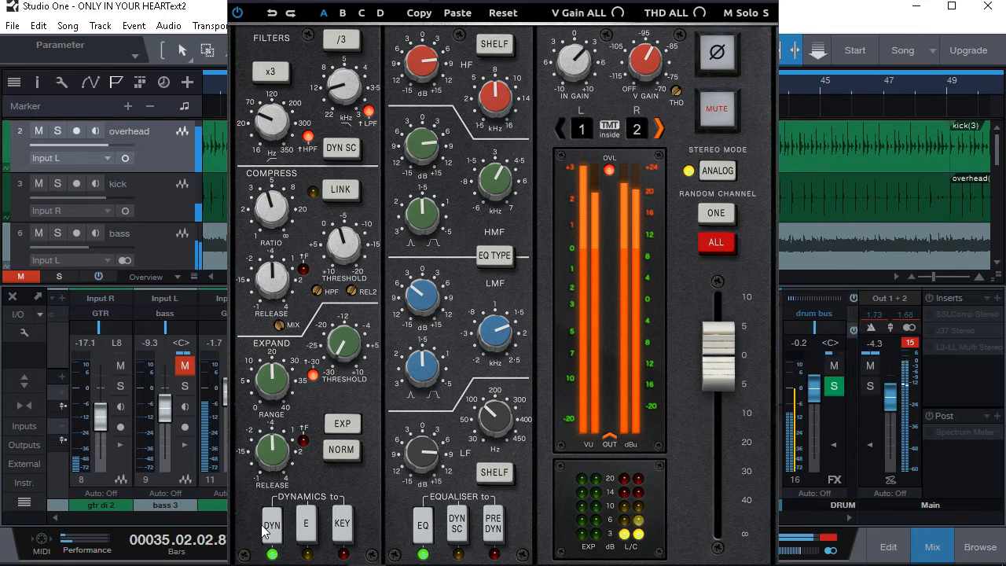
click(126, 384)
click(126, 384)
click(179, 389)
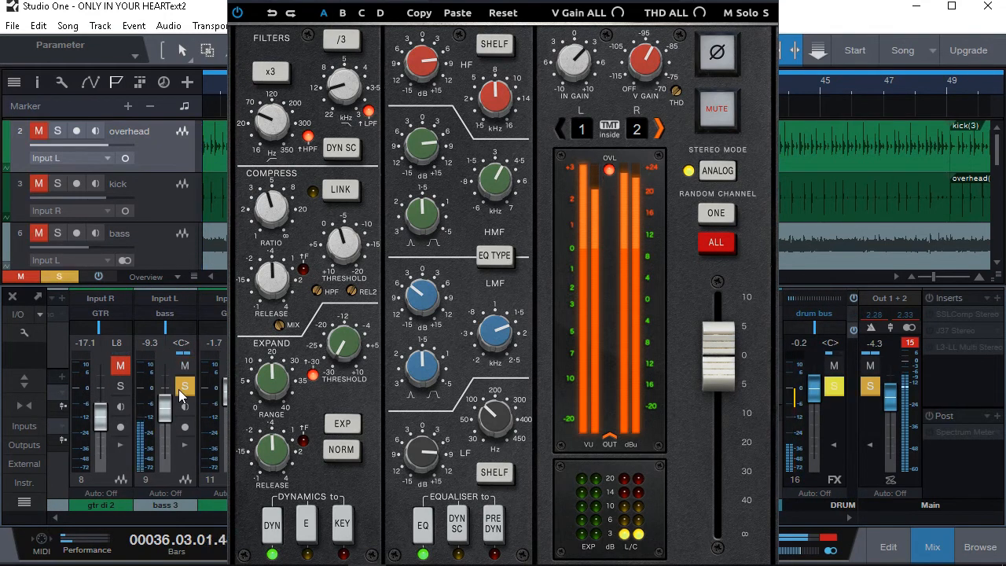
click(182, 386)
click(185, 365)
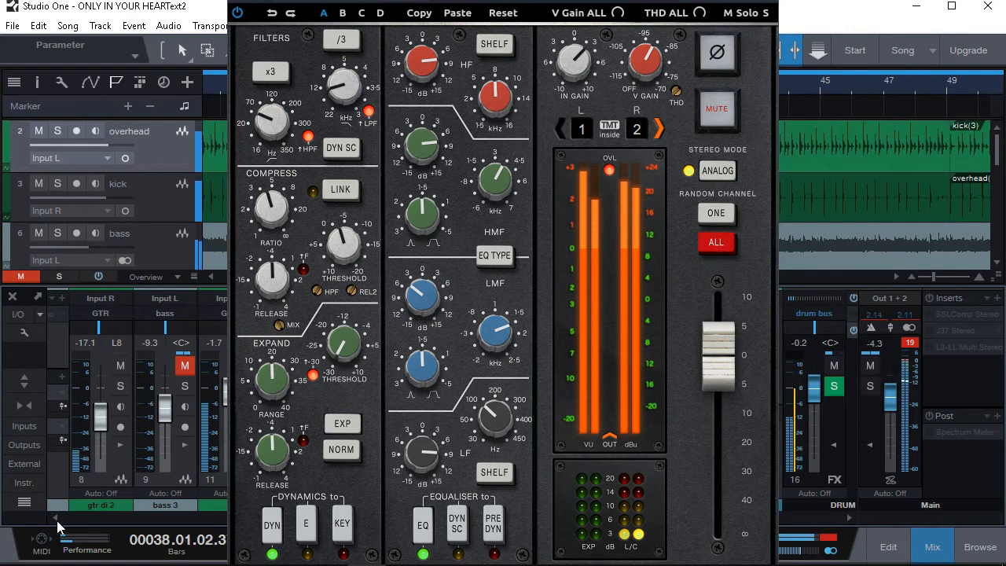
Return to the first bass channel in the mixer and close its bx_console SSL 4000 E window
click(56, 517)
click(57, 516)
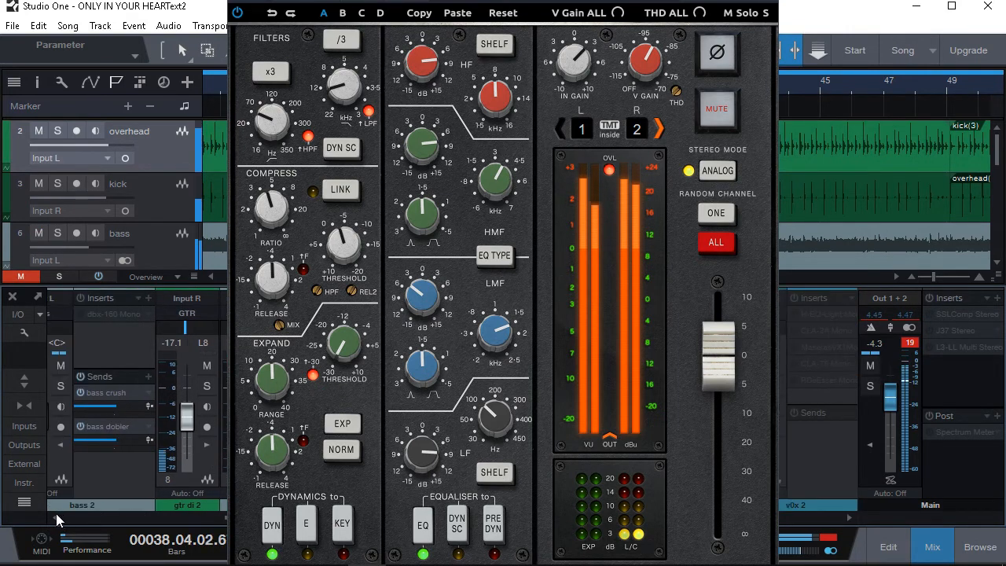
click(56, 517)
click(57, 519)
click(56, 521)
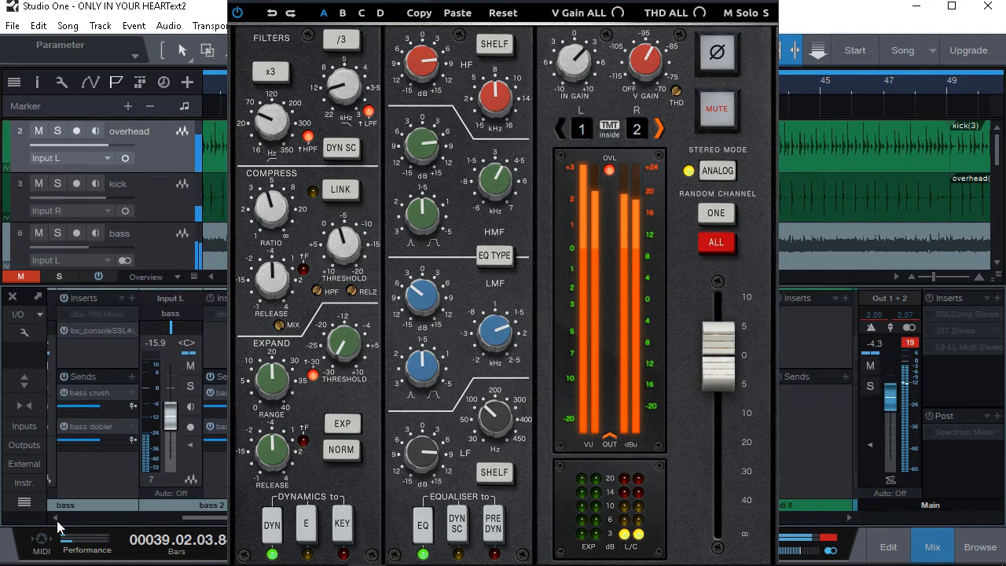
click(100, 330)
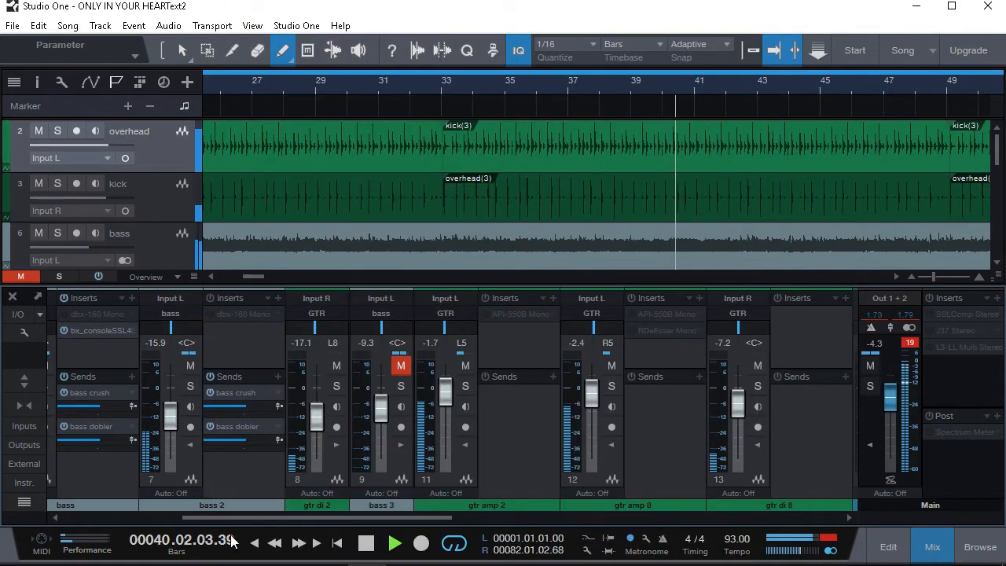
Solo the gtr amp 2 channel and insert bx_console SSL 4000 E on it
drag(239, 518, 331, 531)
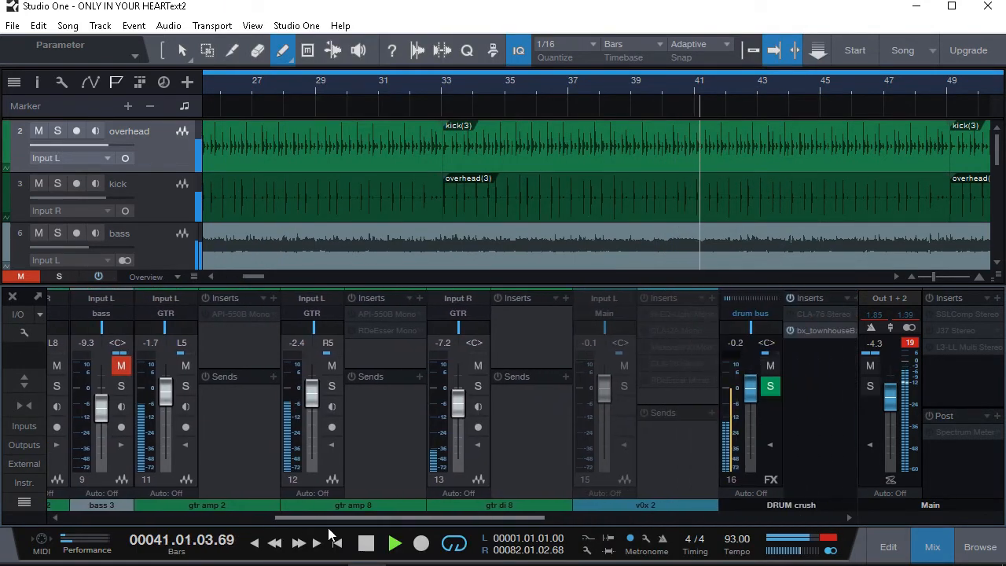
click(185, 387)
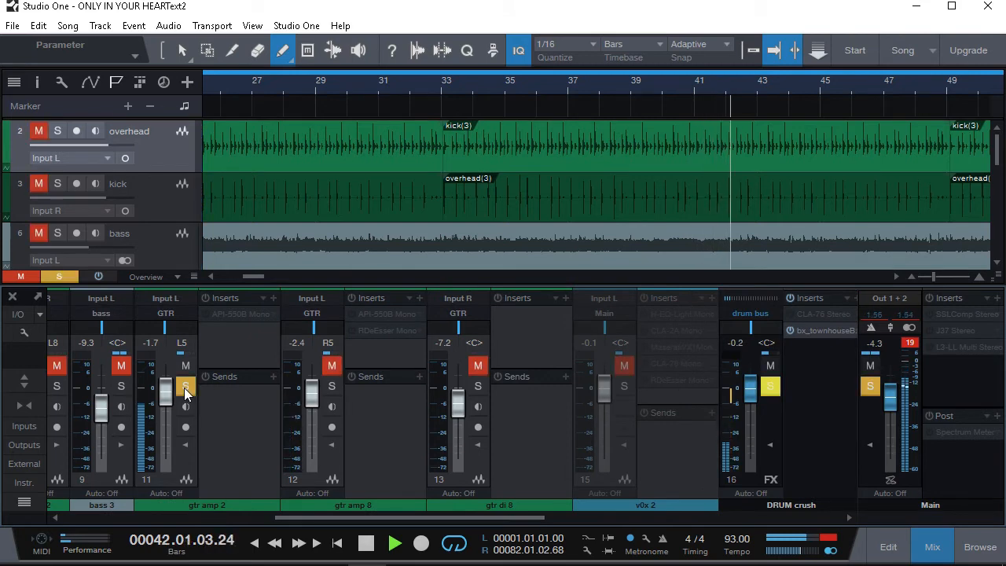
click(272, 297)
click(352, 179)
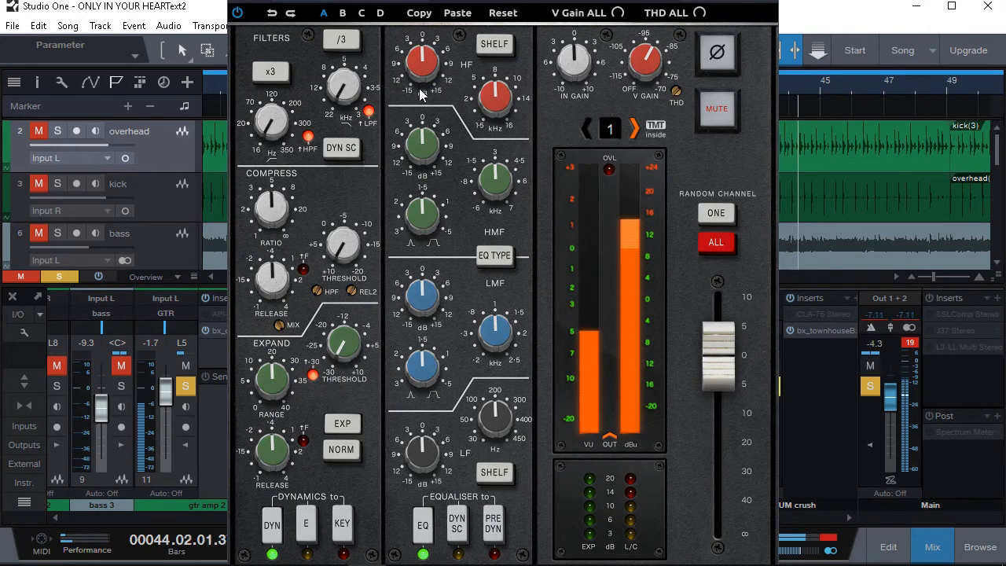
Boost the guitar plugin's HF and HMF bands, and lower both bands' frequencies
mouse_move(498, 136)
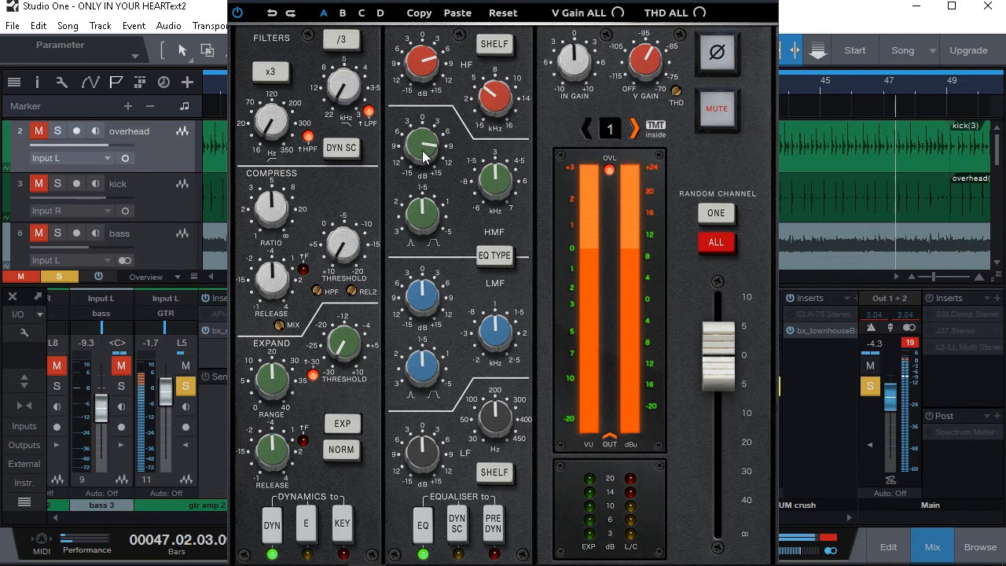
drag(423, 157, 429, 166)
mouse_move(493, 184)
mouse_down()
mouse_move(500, 221)
mouse_move(485, 182)
mouse_up()
drag(424, 146, 425, 149)
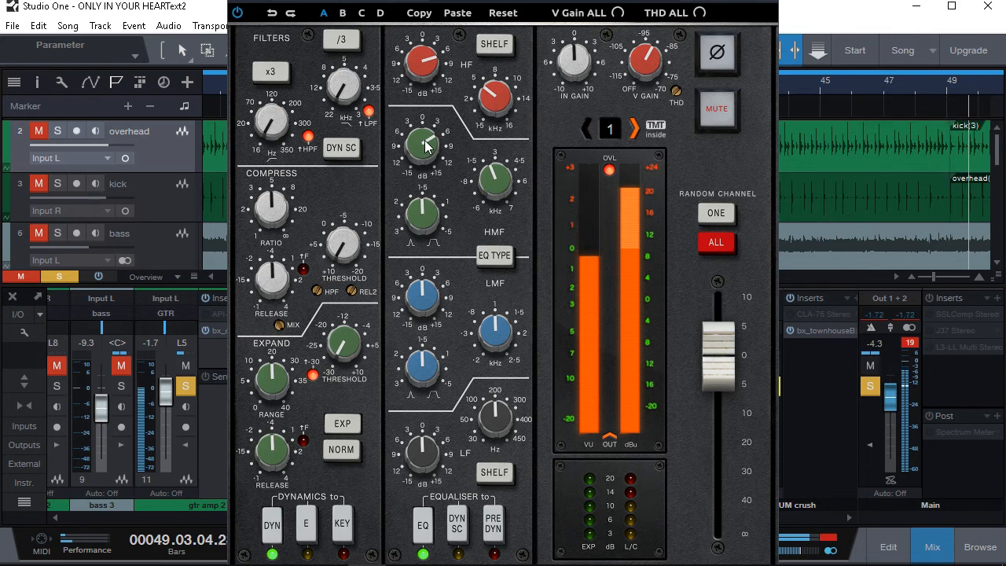
Sweep the guitar's boosted LMF band down to a lower frequency and cut it there with an adjusted bandwidth
drag(428, 301, 425, 252)
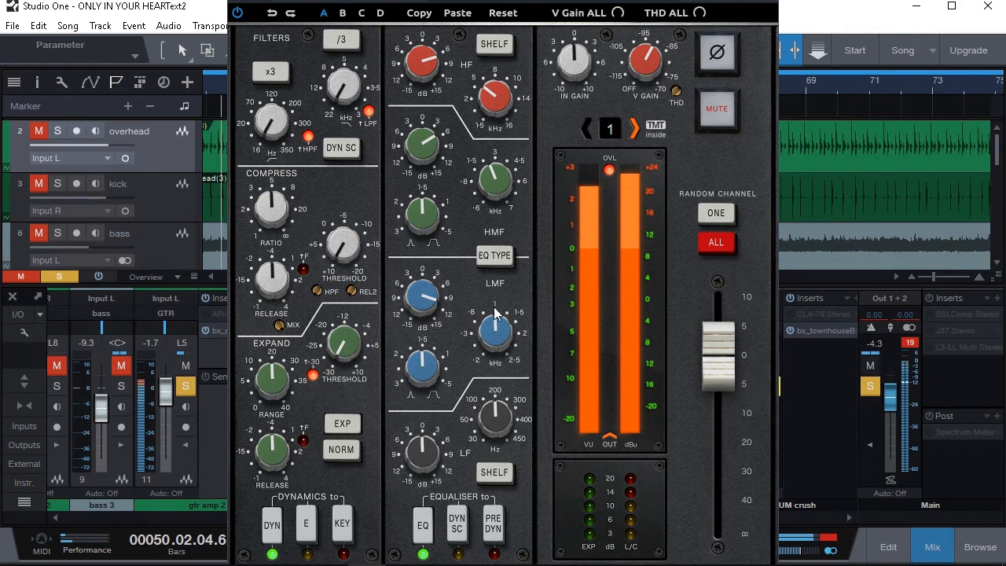
drag(495, 314, 493, 360)
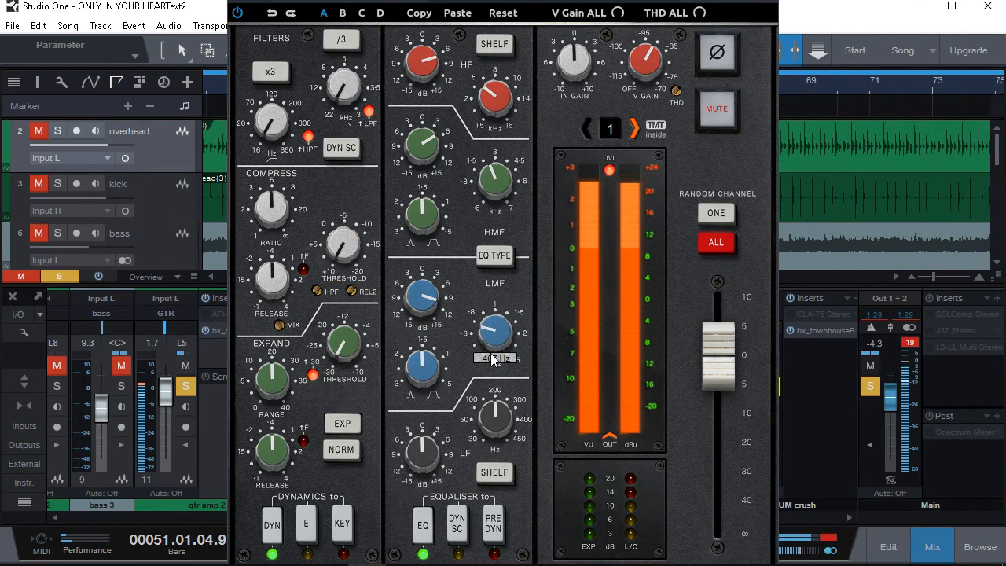
drag(424, 297, 430, 354)
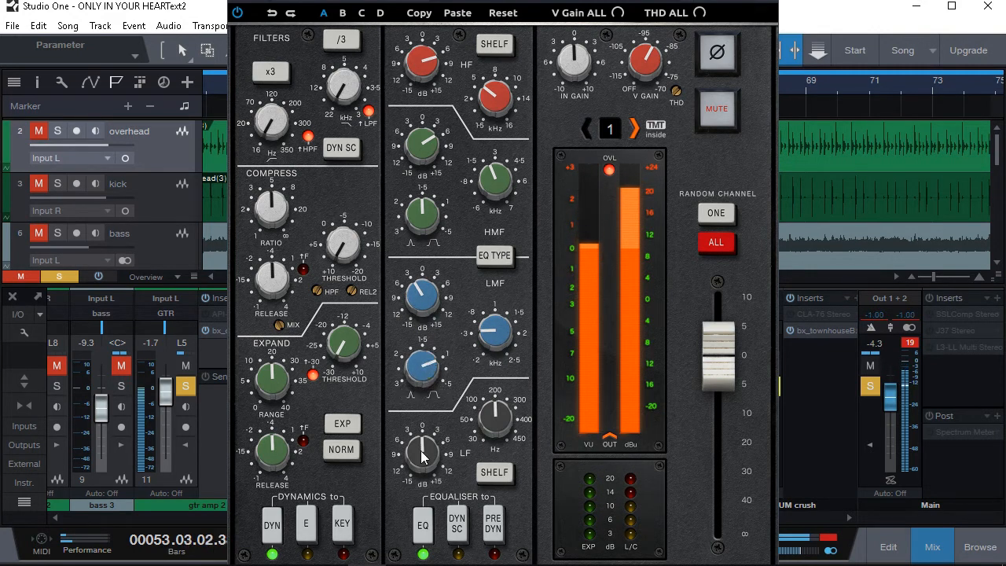
Sweep the guitar's boosted LF band to below 100 Hz and cut it to about -4.3 dB
drag(425, 462, 429, 435)
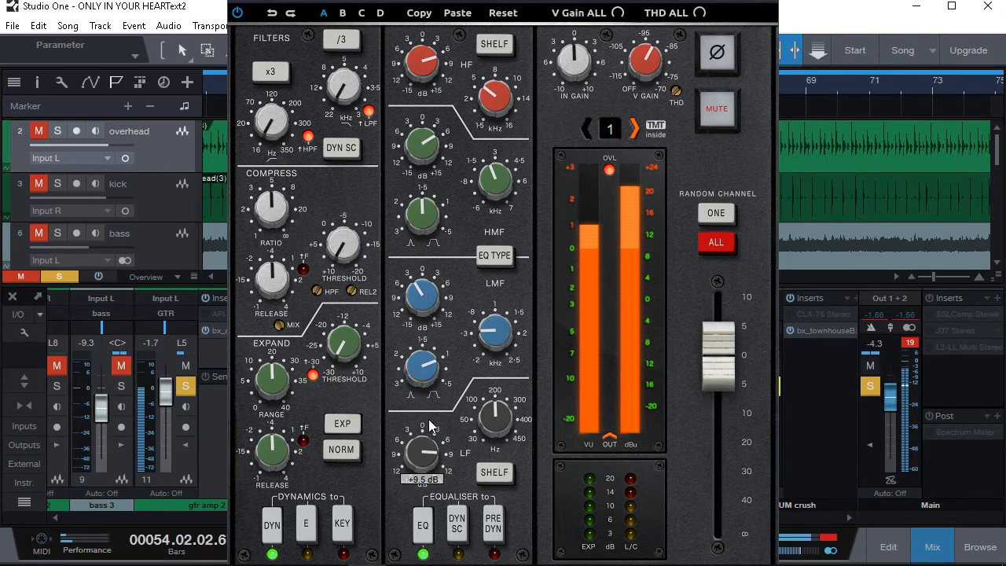
drag(505, 421, 494, 425)
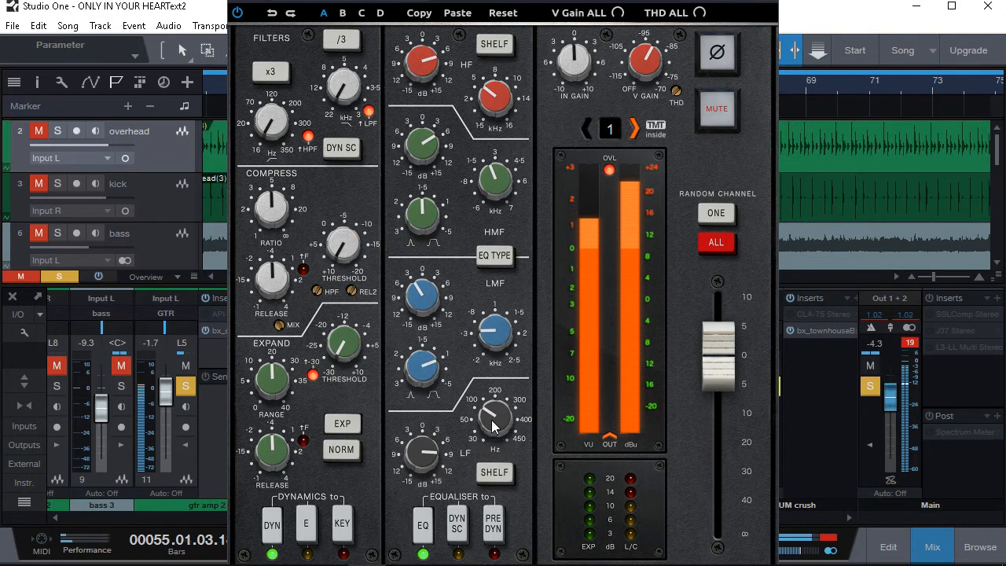
drag(429, 453, 434, 510)
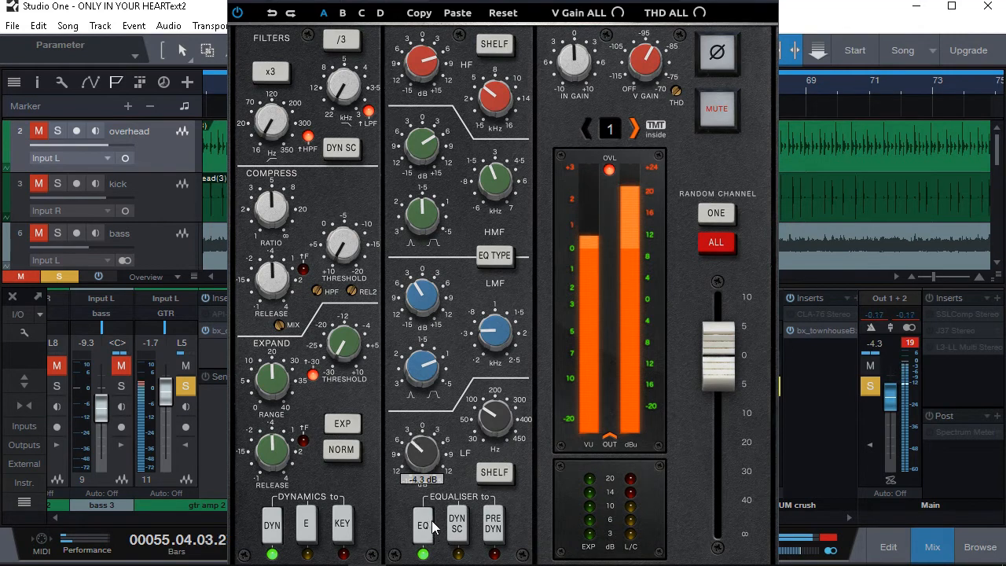
Raise the guitar's high-pass filter frequency and lower its low-pass filter frequency
drag(270, 128, 268, 94)
drag(340, 93, 338, 83)
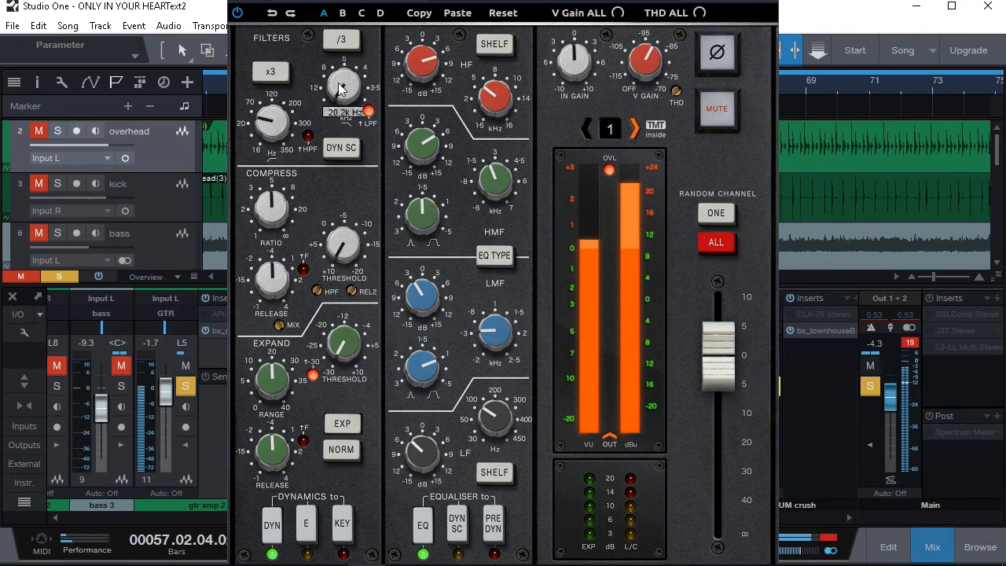
drag(265, 133, 263, 124)
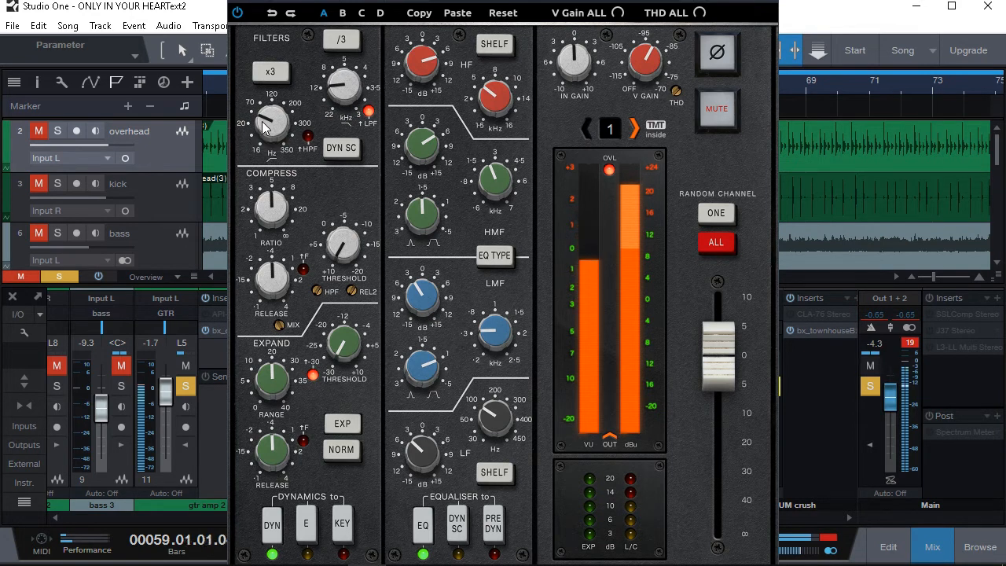
Set the guitar's compressor to a ratio of about 3.8:1 with a lower threshold, and raise the plugin's input gain
drag(372, 254, 351, 178)
drag(272, 206, 272, 223)
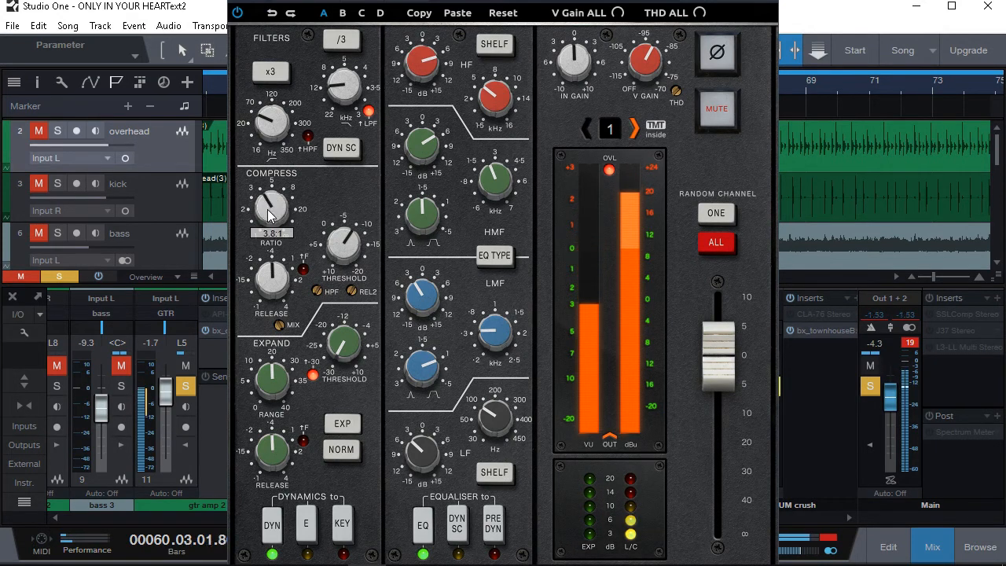
mouse_move(343, 247)
mouse_down()
mouse_move(347, 293)
mouse_move(333, 231)
mouse_up()
drag(573, 63, 575, 37)
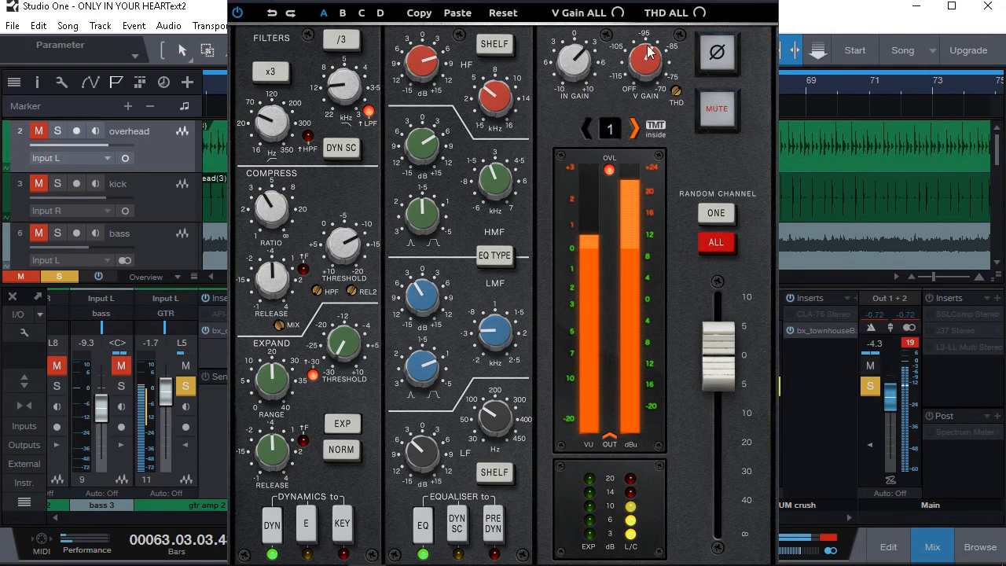
Try random console channels on the guitar plugin, set it to channel 7, and compare the sound with the plugin bypassed
click(716, 214)
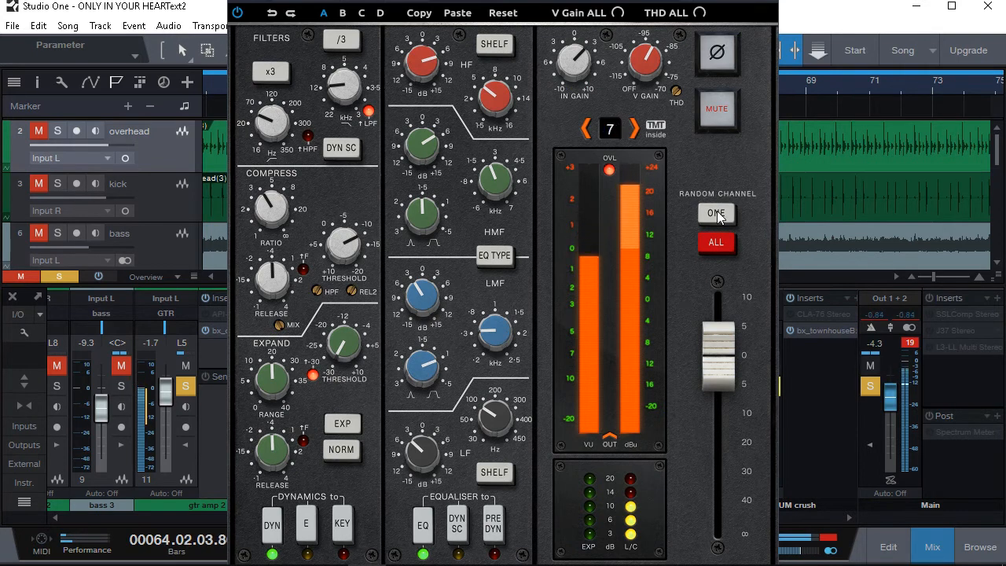
click(717, 214)
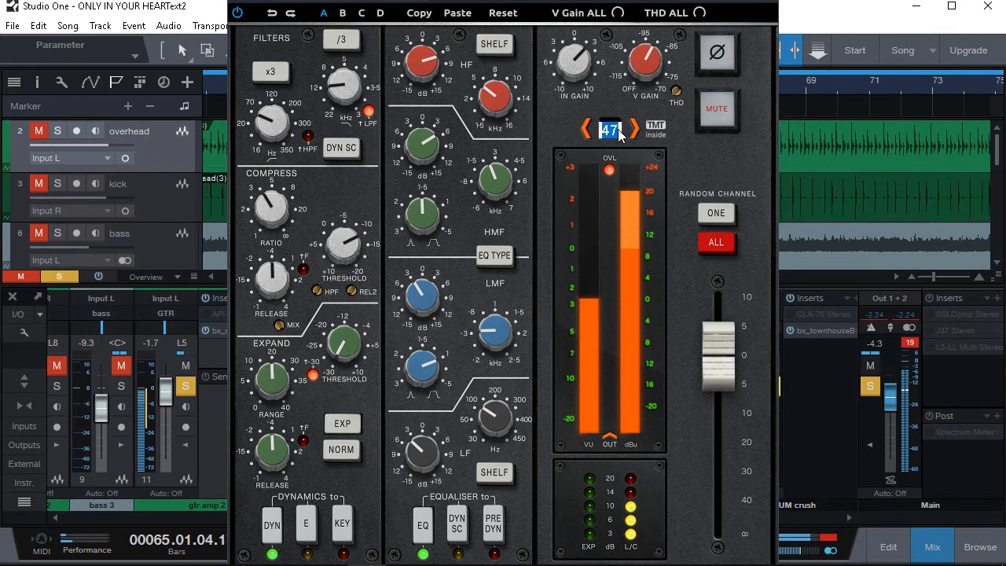
text(7)
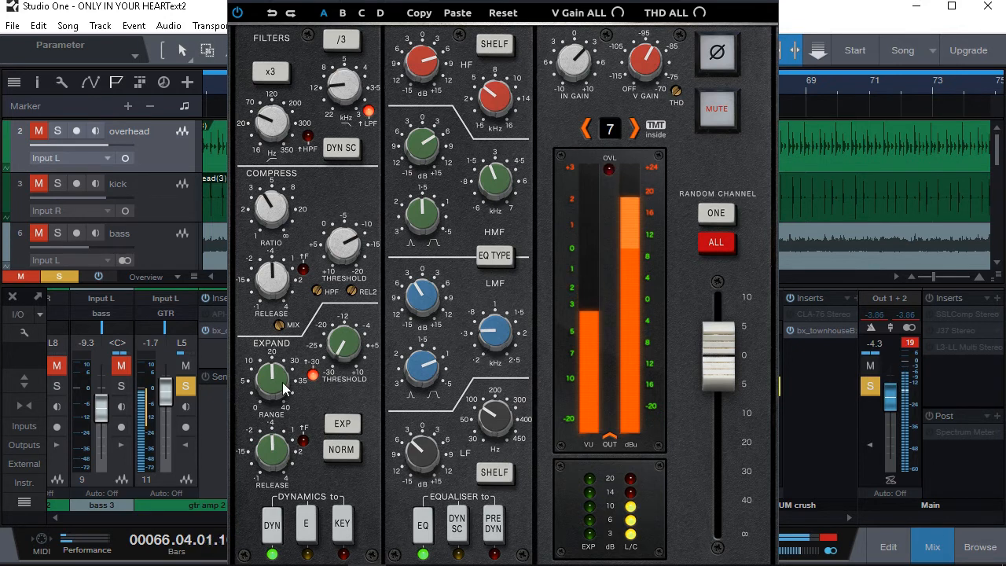
click(238, 12)
click(238, 12)
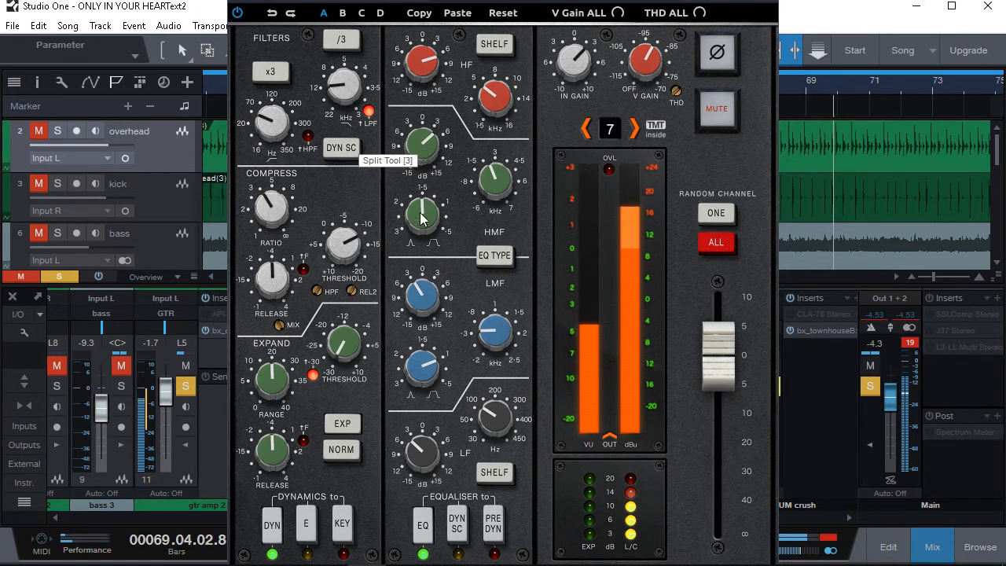
Set the guitar's HF gain to about +6.7 dB, then unsolo gtr amp 2 and close its plugin window
drag(430, 60, 432, 73)
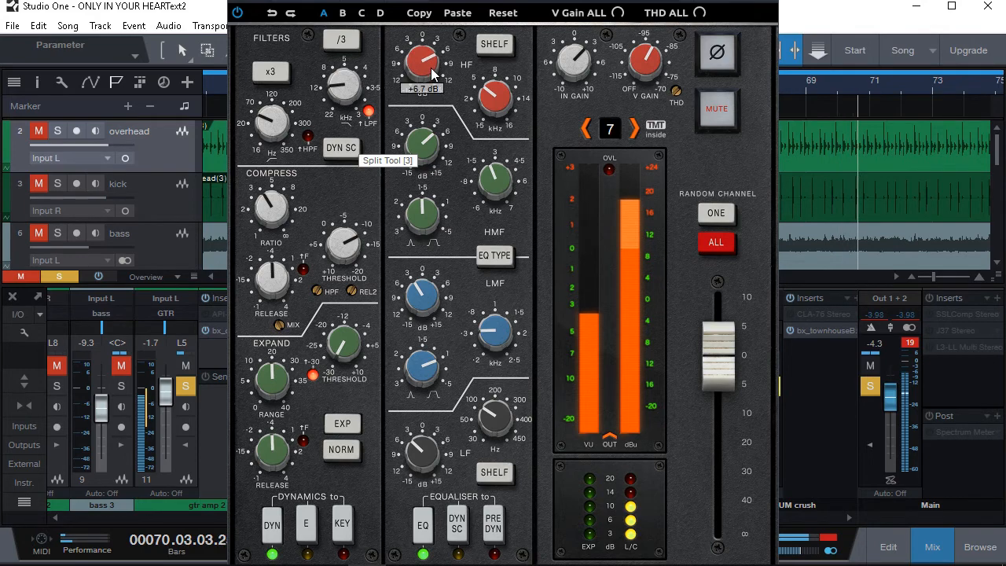
click(190, 385)
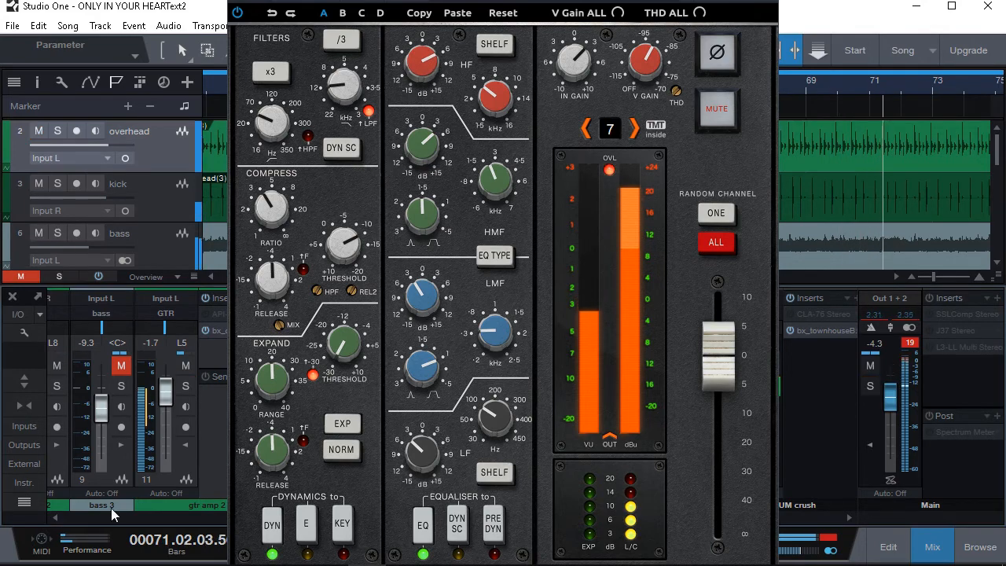
click(219, 328)
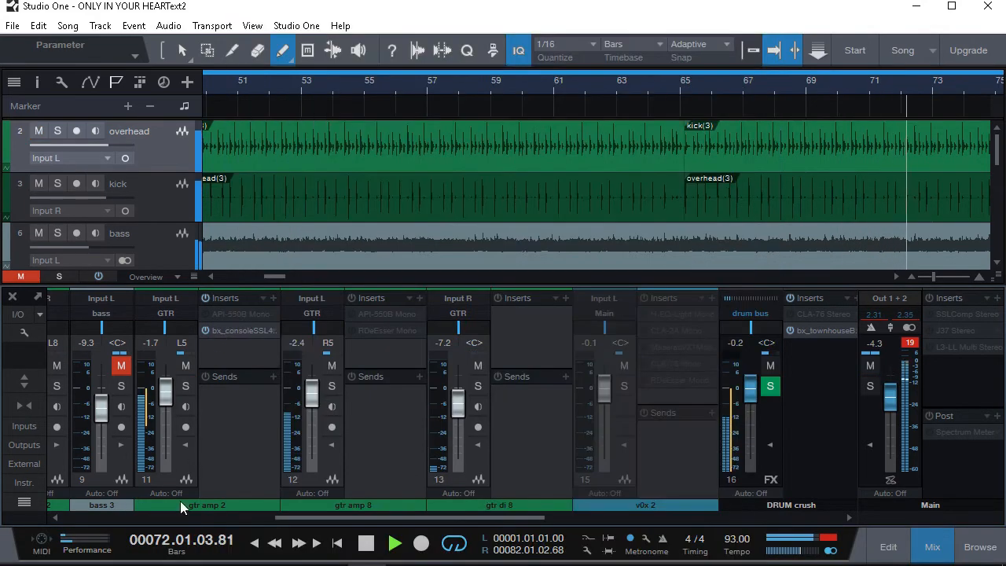
Open the bx_townhouse Buss Compressor on the drum bus, enable it, and adjust its threshold
drag(316, 517, 549, 521)
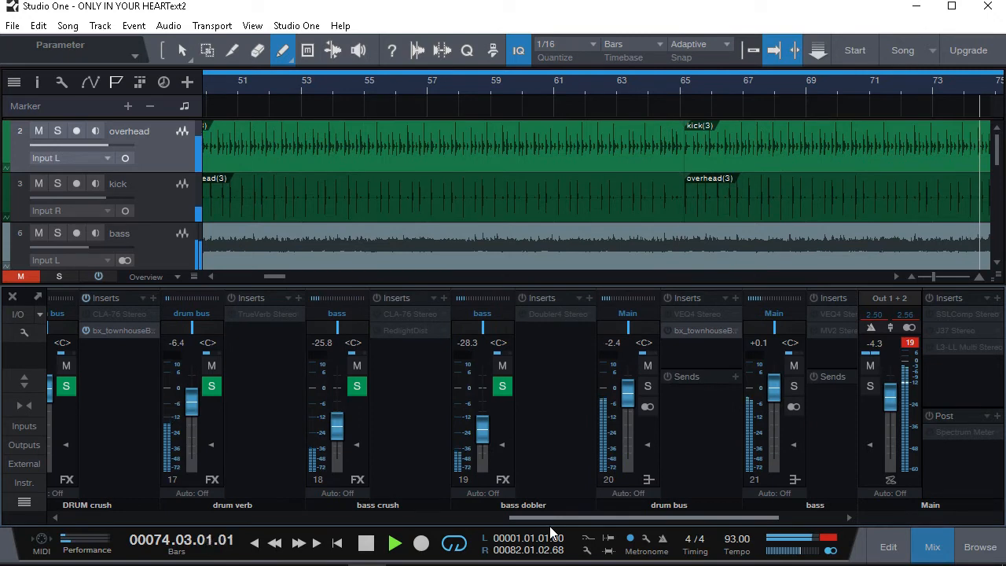
scroll(547, 352, down, 1)
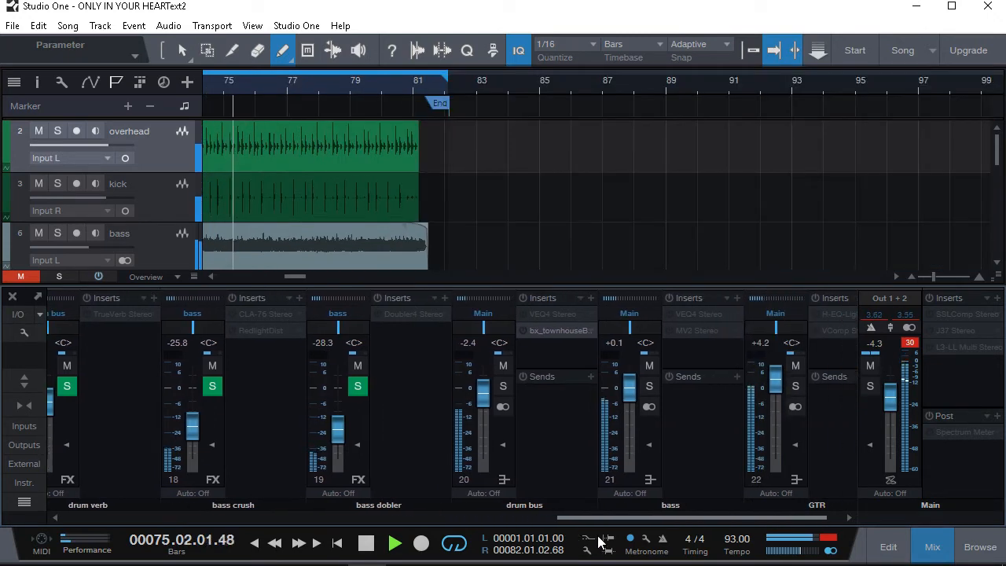
click(554, 330)
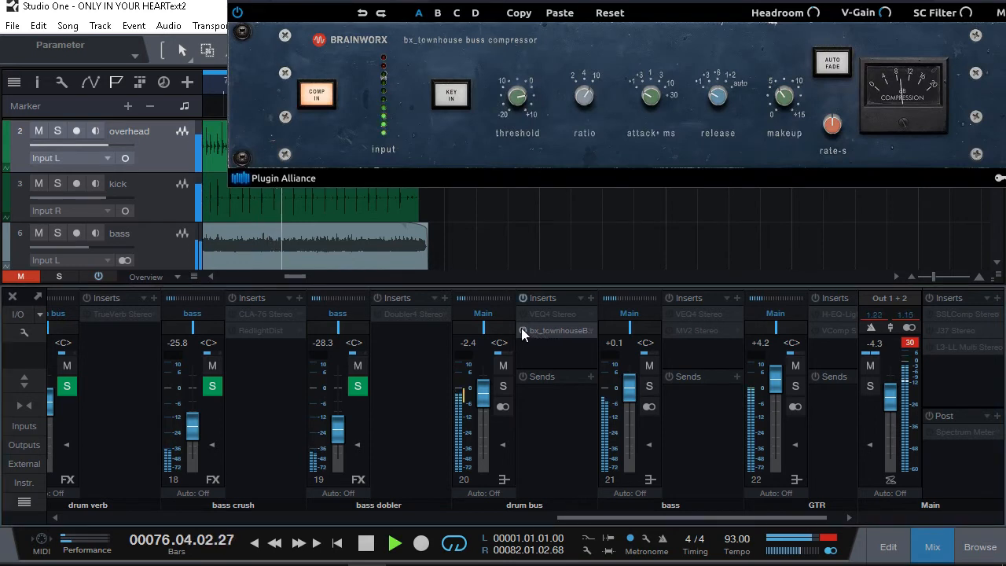
mouse_move(517, 99)
mouse_down()
mouse_move(524, 76)
mouse_move(524, 126)
mouse_move(522, 74)
mouse_move(516, 112)
mouse_up()
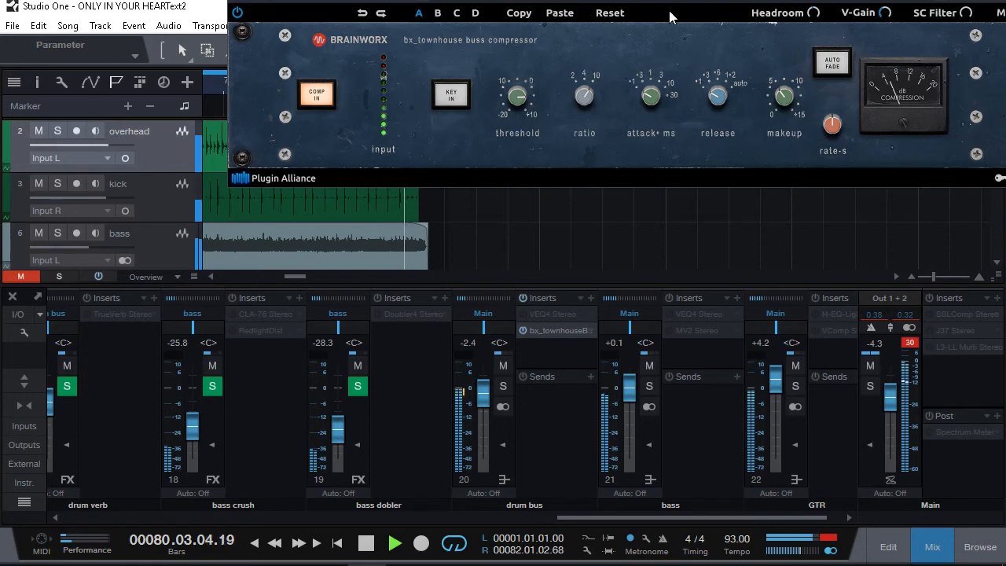
Adjust the drum bus compressor's mix and threshold, raise its makeup gain to about +14.4 dB, and close its window
drag(595, 6, 409, 54)
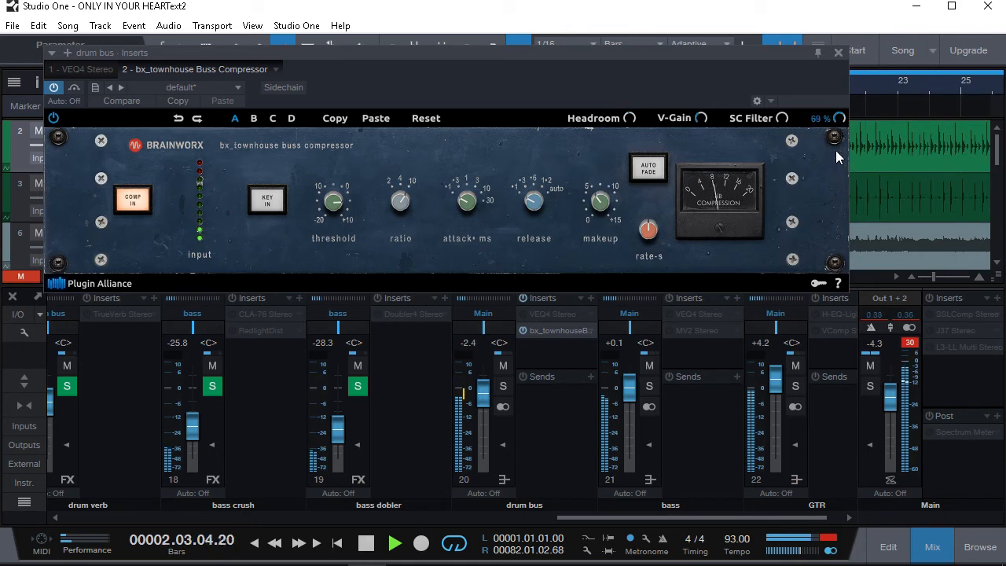
drag(838, 118, 841, 127)
mouse_move(843, 162)
mouse_down()
mouse_move(841, 229)
mouse_move(841, 150)
mouse_up()
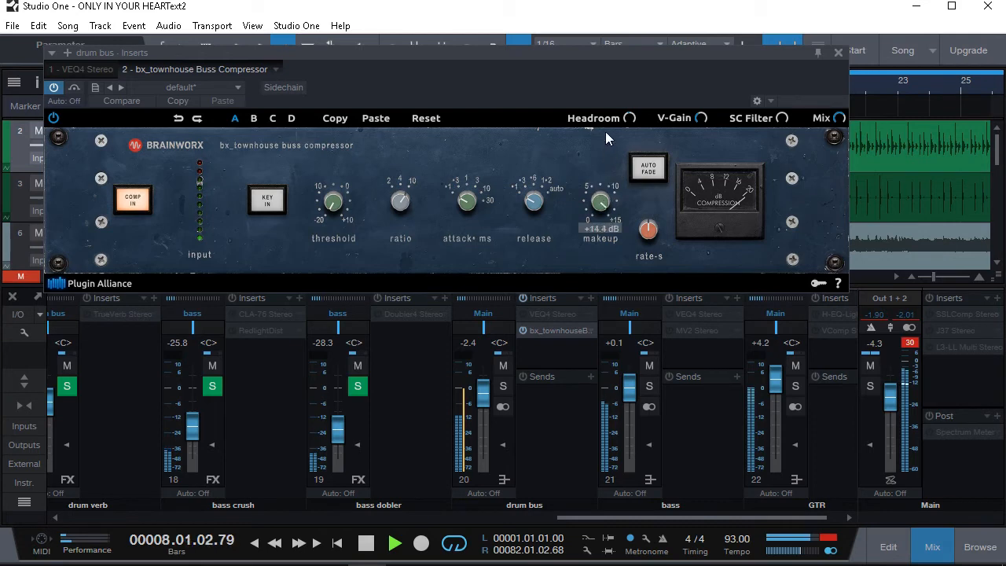
drag(329, 182, 326, 162)
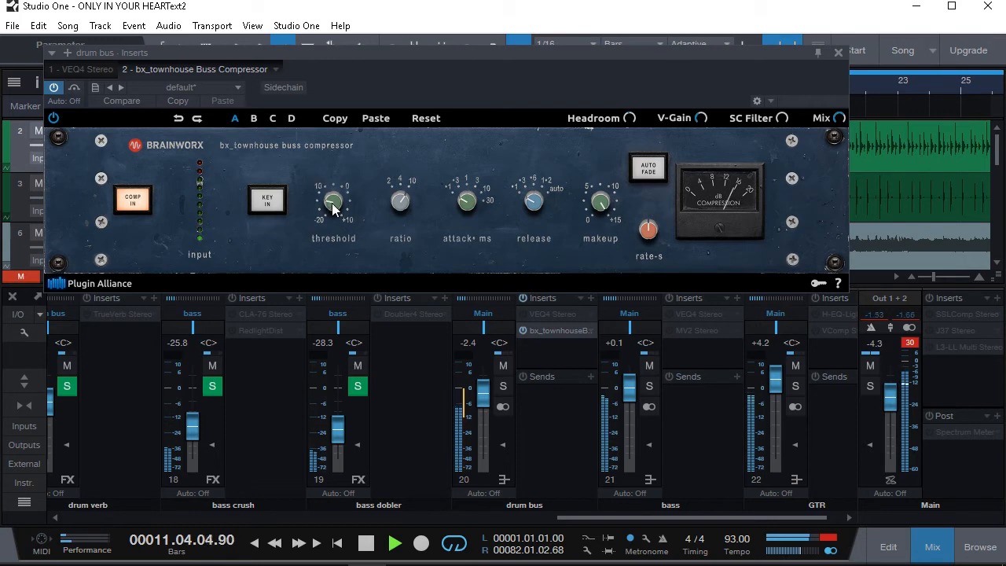
mouse_move(342, 204)
mouse_down()
mouse_move(341, 151)
mouse_move(336, 186)
mouse_up()
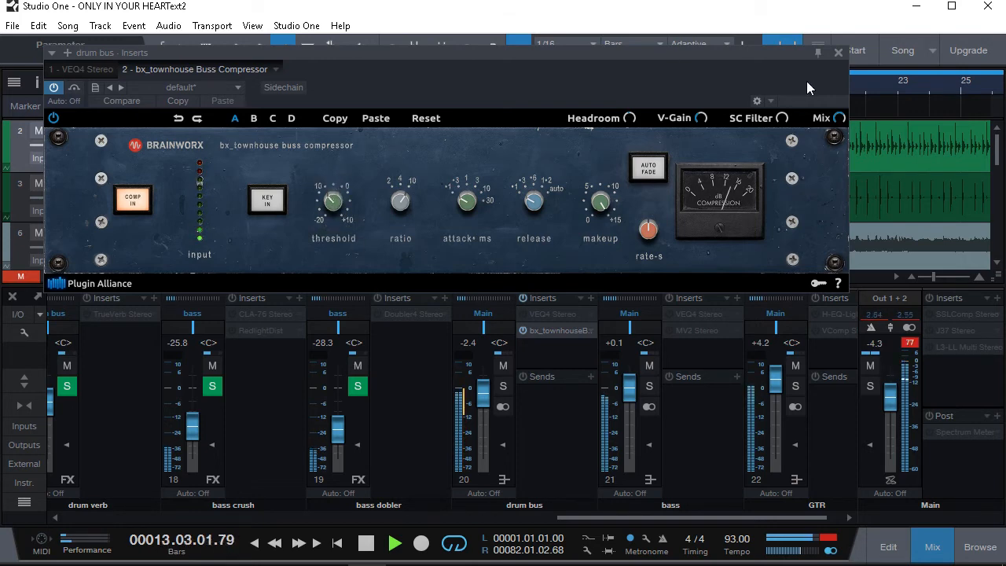
click(839, 53)
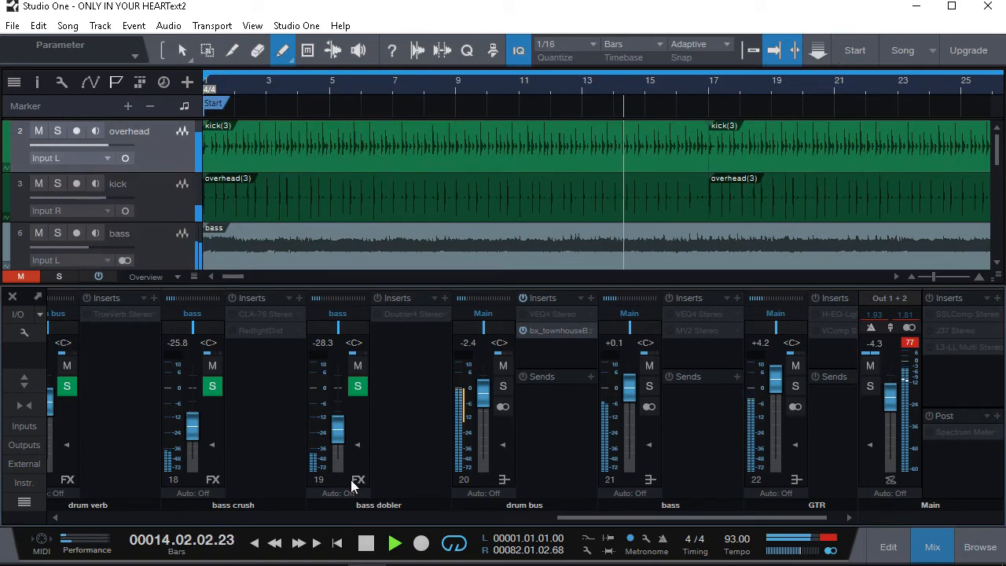
Open the overhead's bx_console SSL 4000 E plugin and lower the Main output fader to -9.0 dB
drag(594, 518, 63, 539)
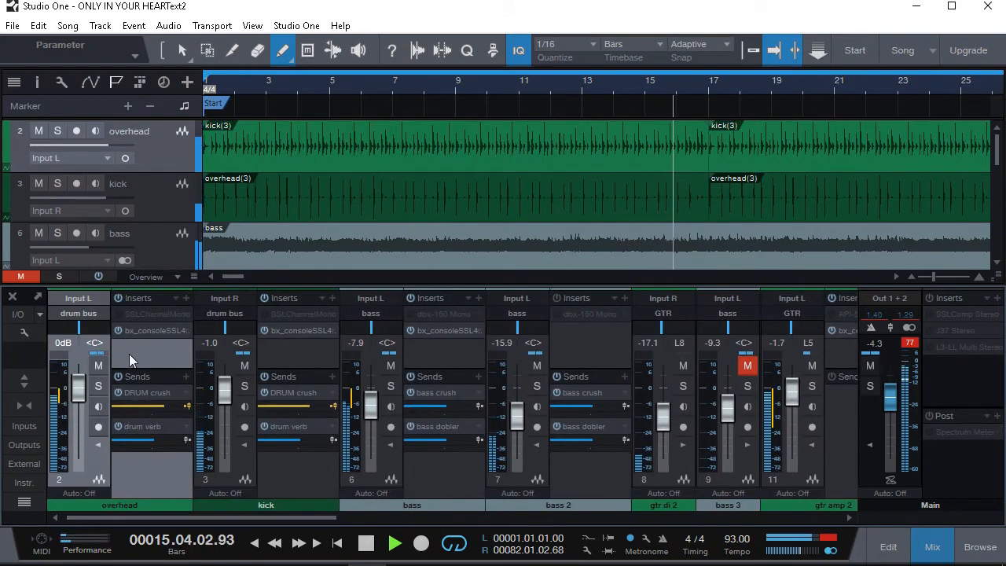
click(150, 331)
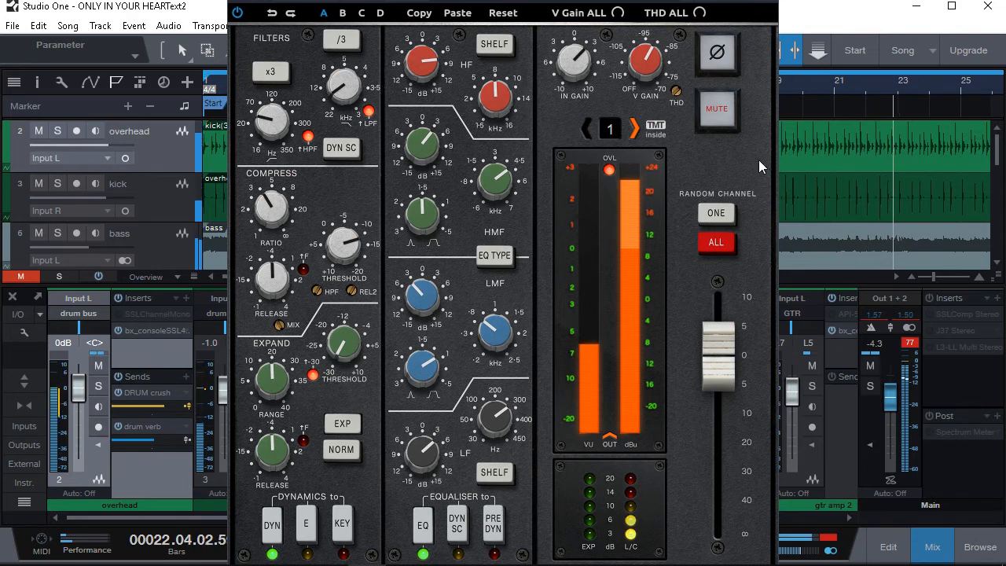
drag(890, 397, 889, 410)
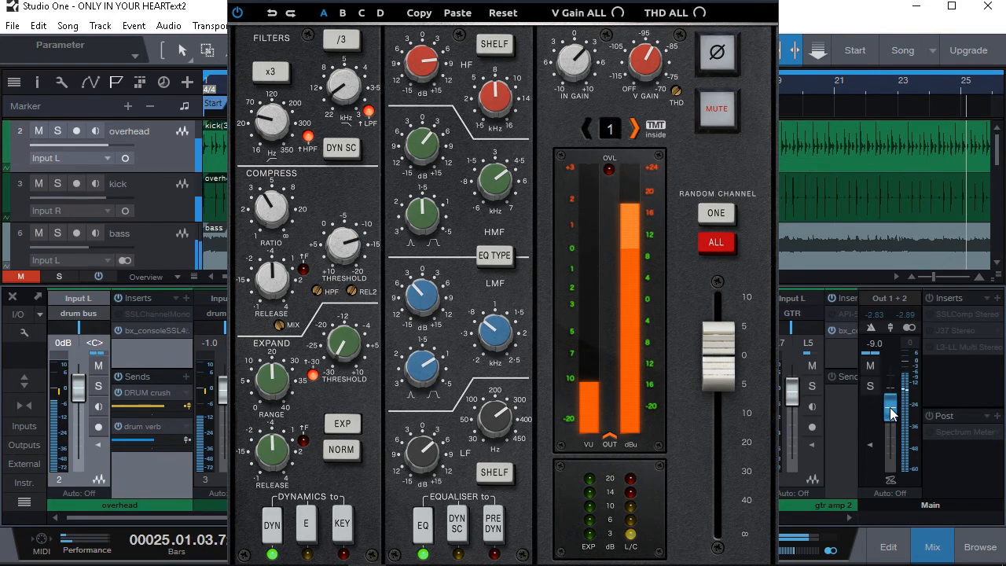
Reopen the overhead's console plugin and randomize its console channel to 40
click(155, 327)
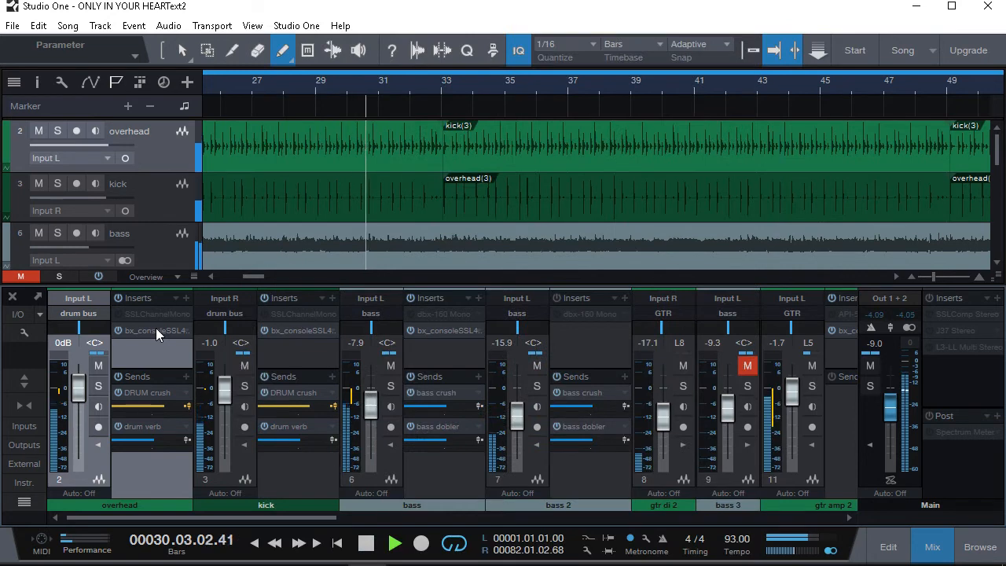
click(156, 327)
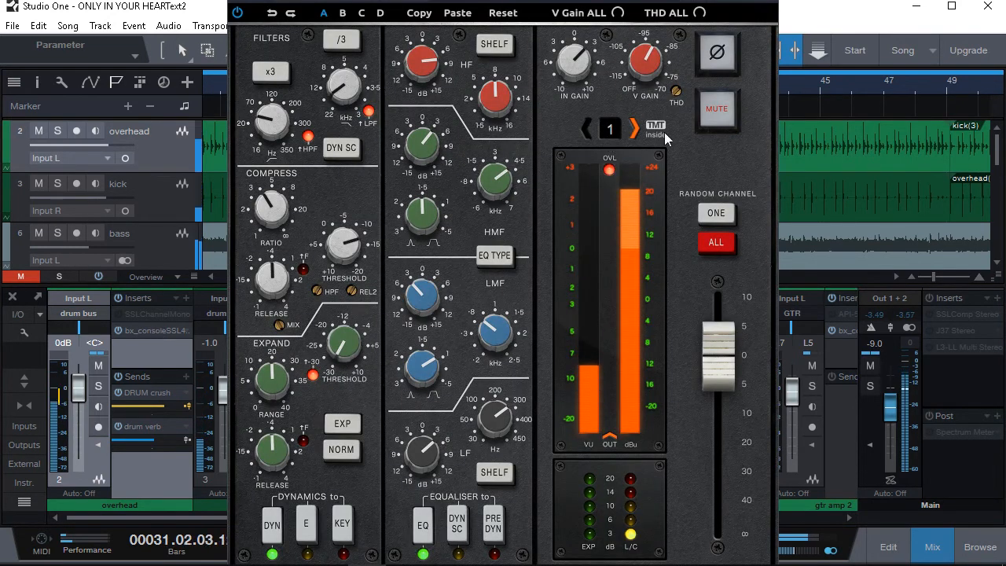
click(719, 213)
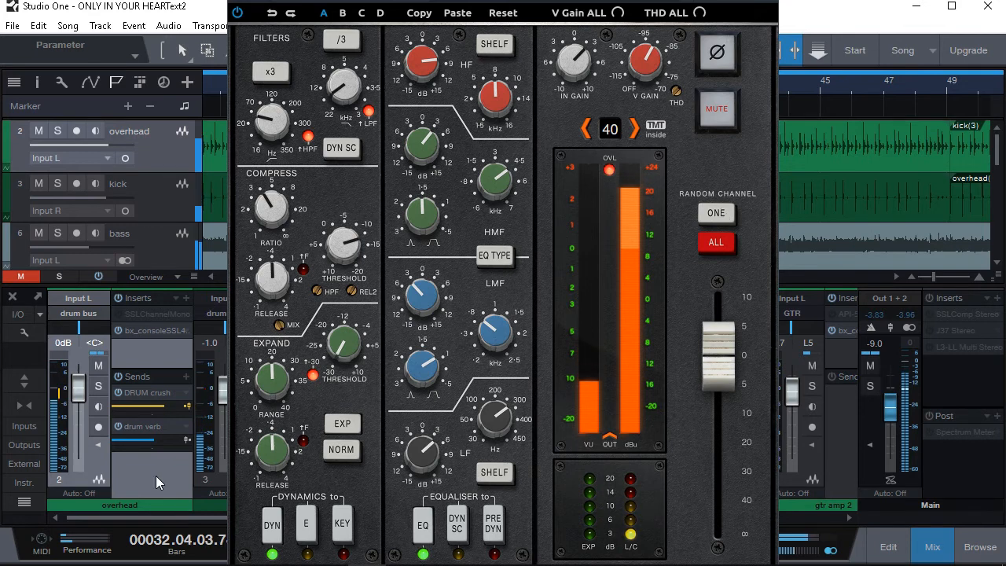
Open the kick's bx_console plugin and randomize its console channel until it is on 32
drag(155, 517, 202, 526)
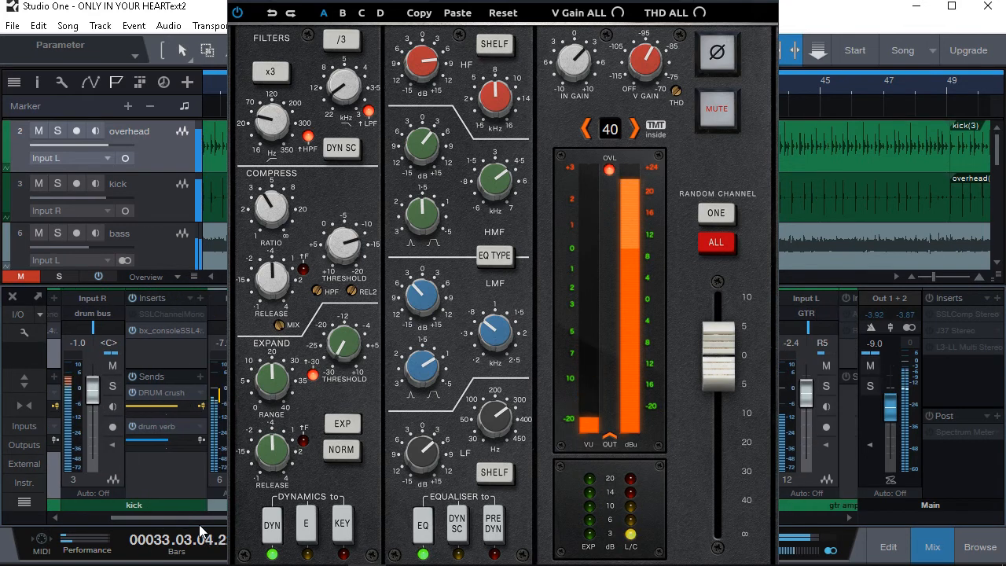
double_click(174, 327)
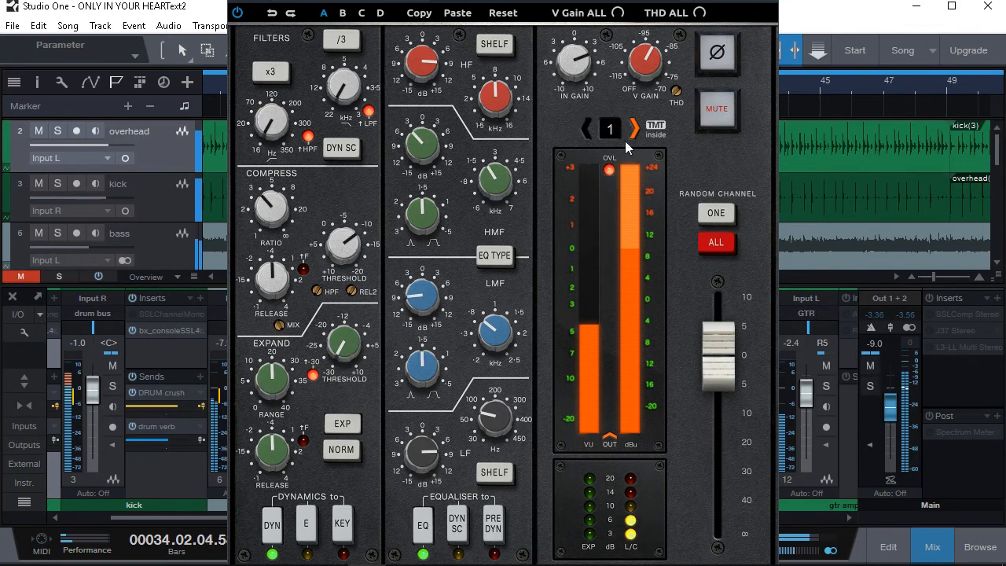
click(711, 213)
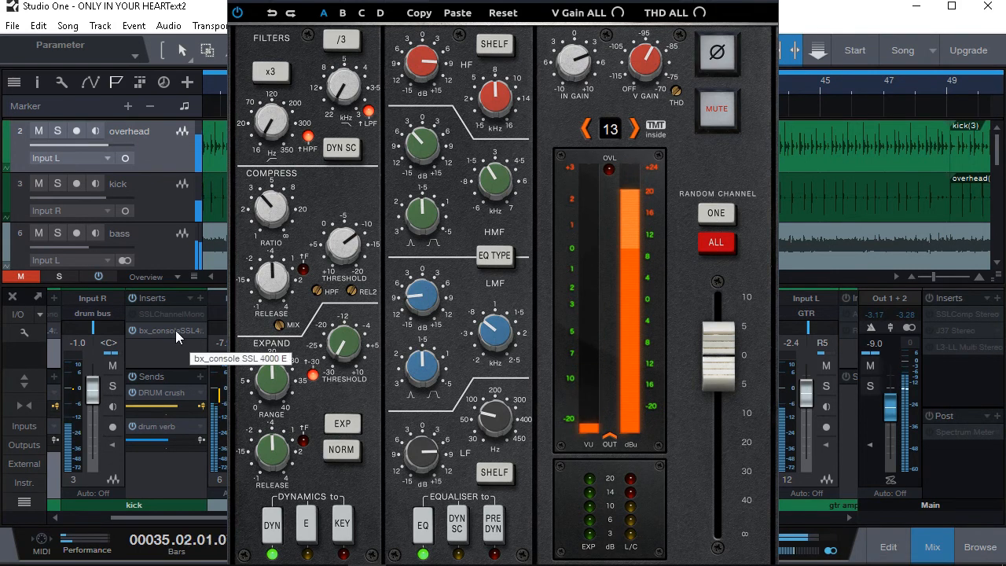
click(720, 213)
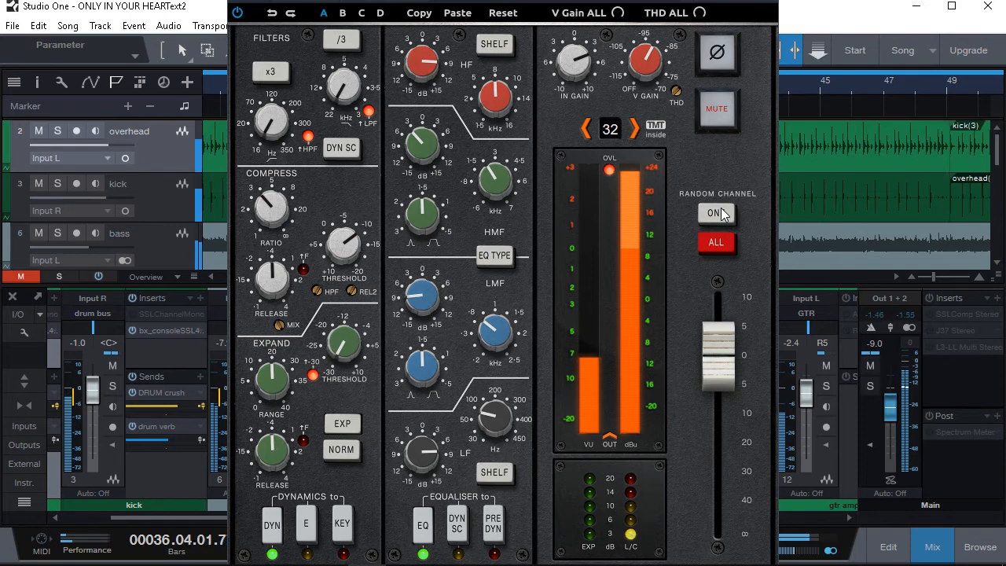
Open the bass track's bx_console plugin and randomize its left and right console channels to 39 and 40
drag(168, 517, 237, 513)
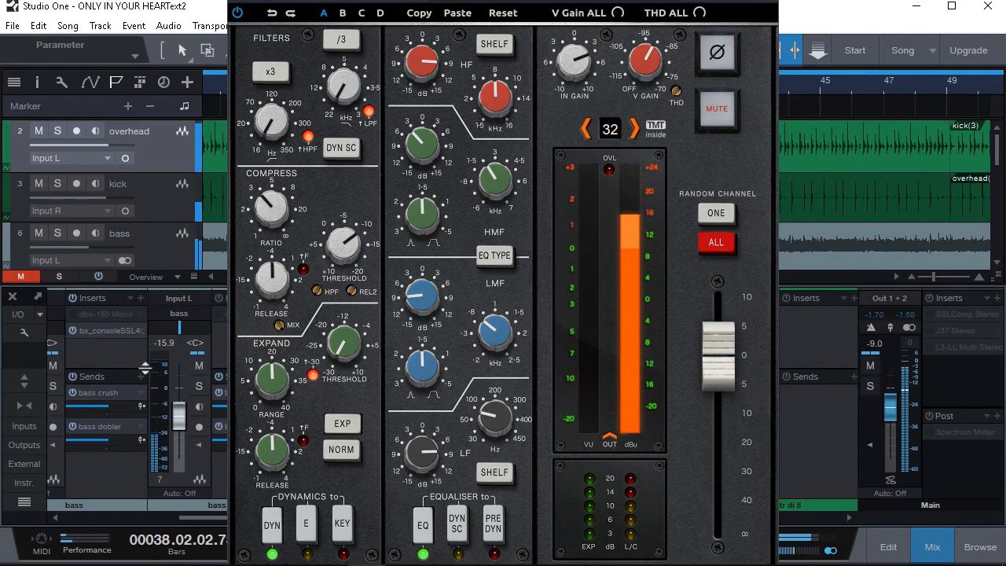
double_click(110, 329)
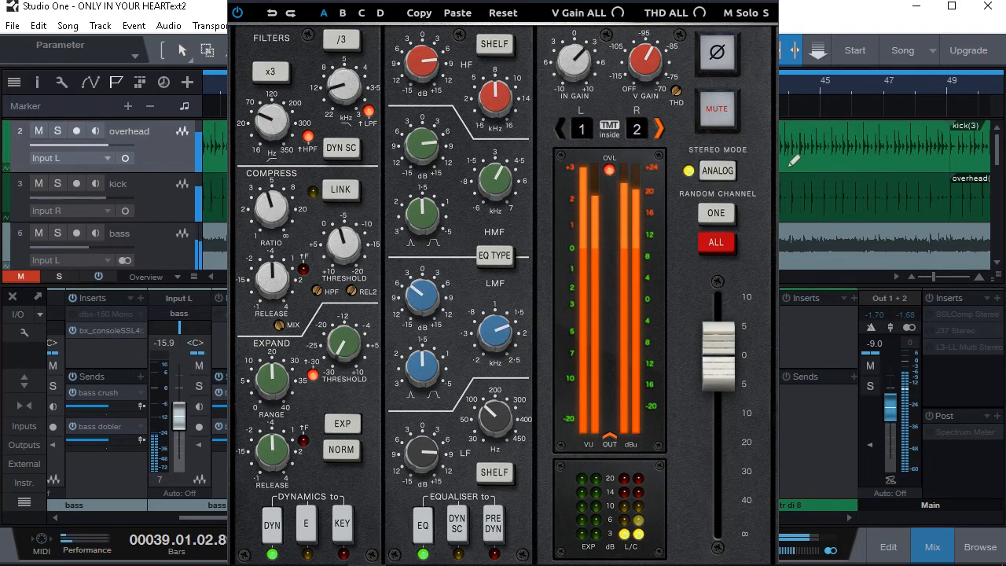
click(723, 217)
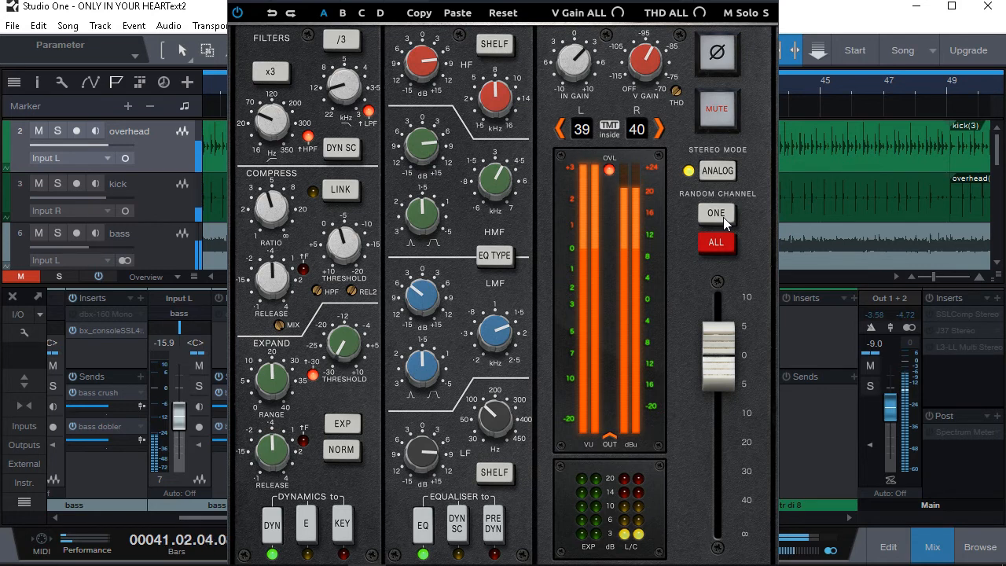
Compare the digital and analog stereo modes on the bass plugin, ending on analog
click(714, 166)
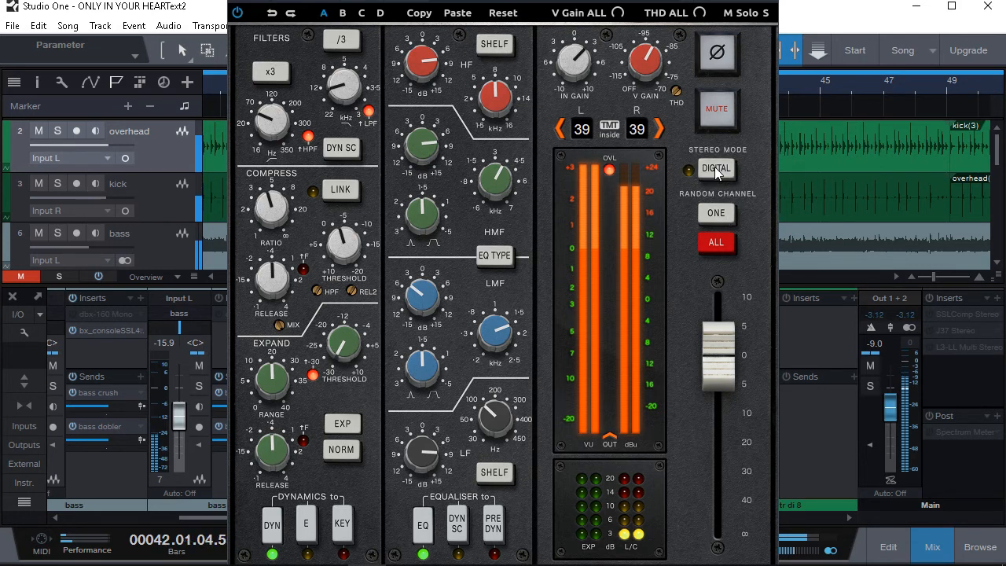
click(716, 172)
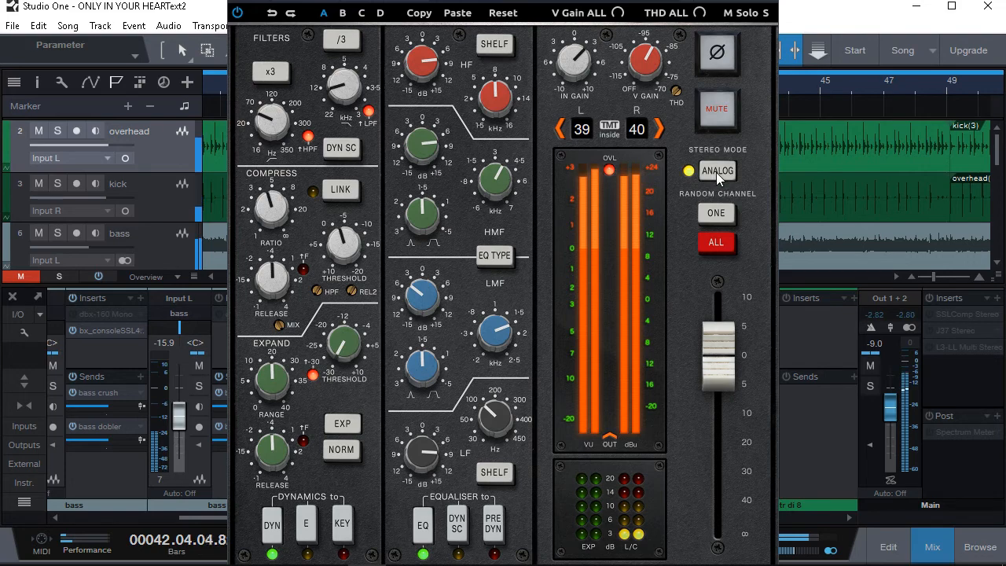
click(716, 172)
click(716, 172)
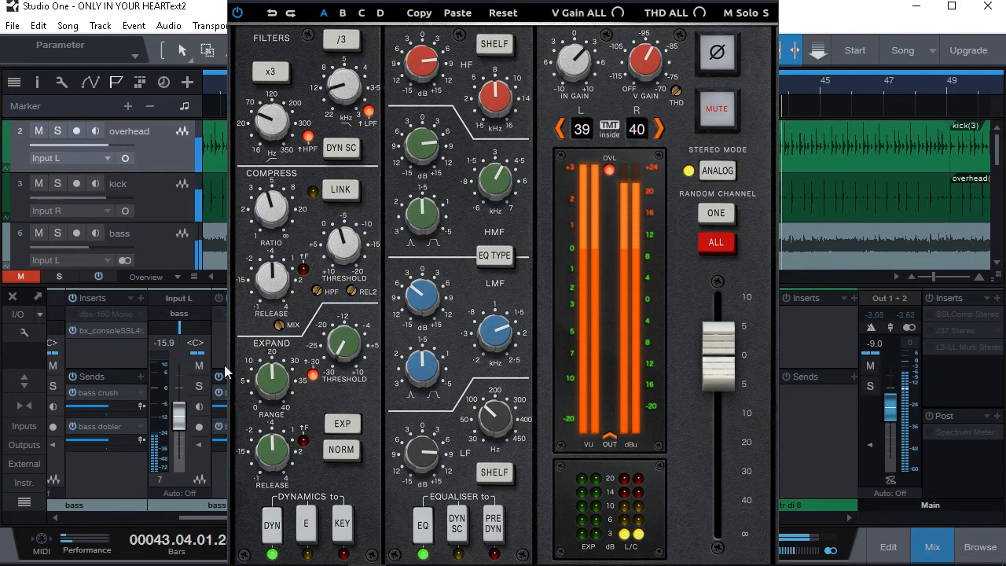
Review the console plugin settings on the overhead and gtr amp 2 channels, then close the plugin window
drag(200, 515, 75, 519)
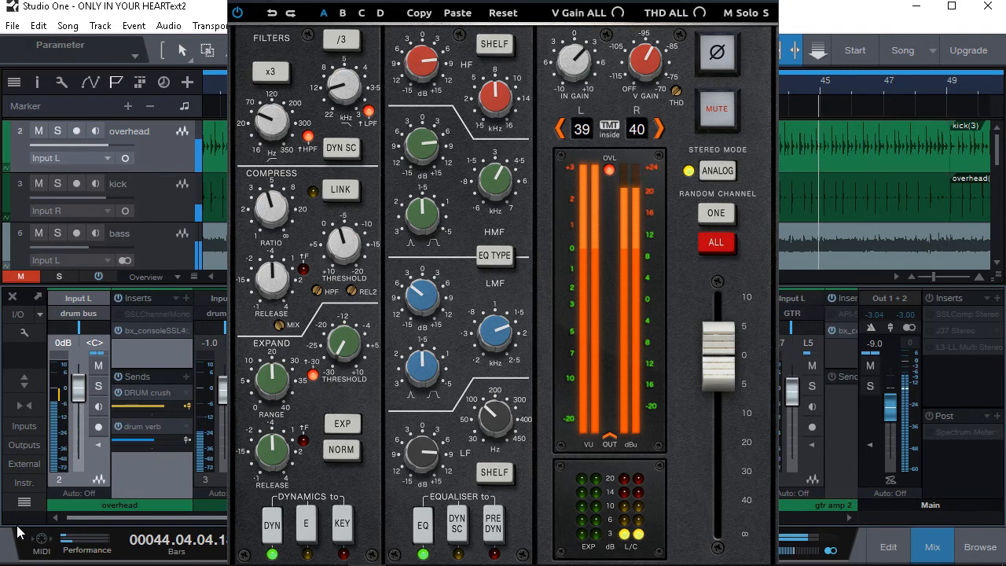
click(152, 332)
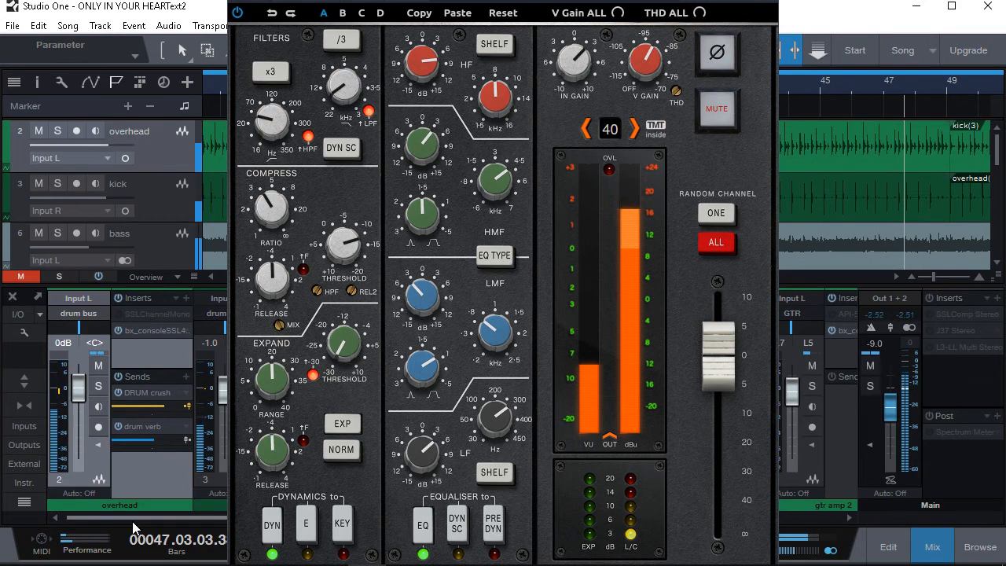
drag(131, 519, 370, 511)
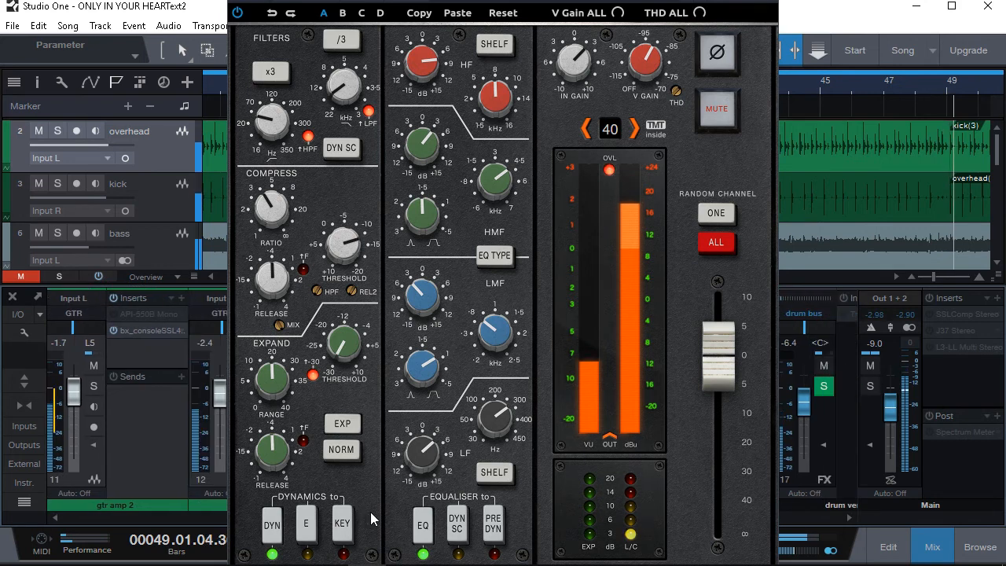
click(147, 329)
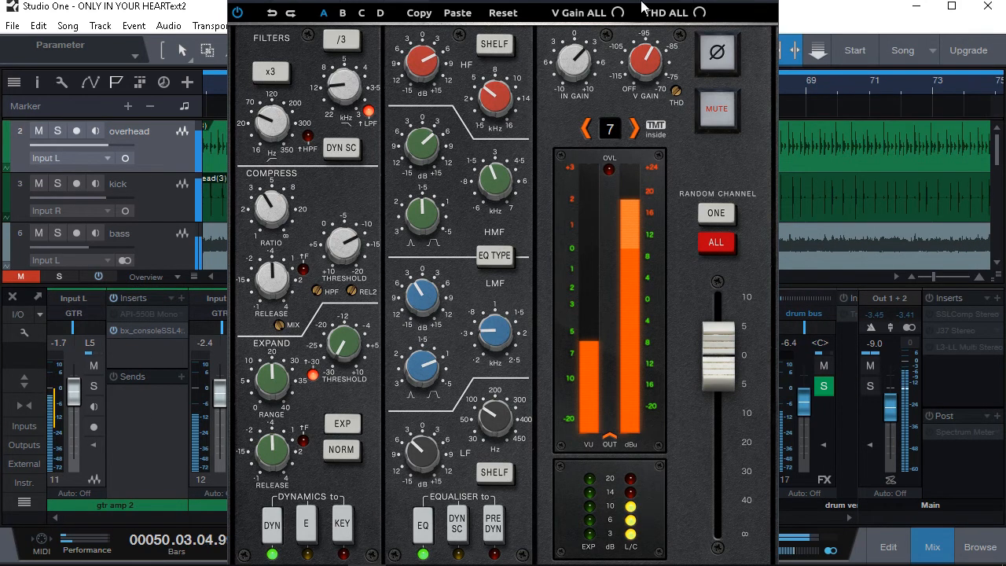
click(139, 334)
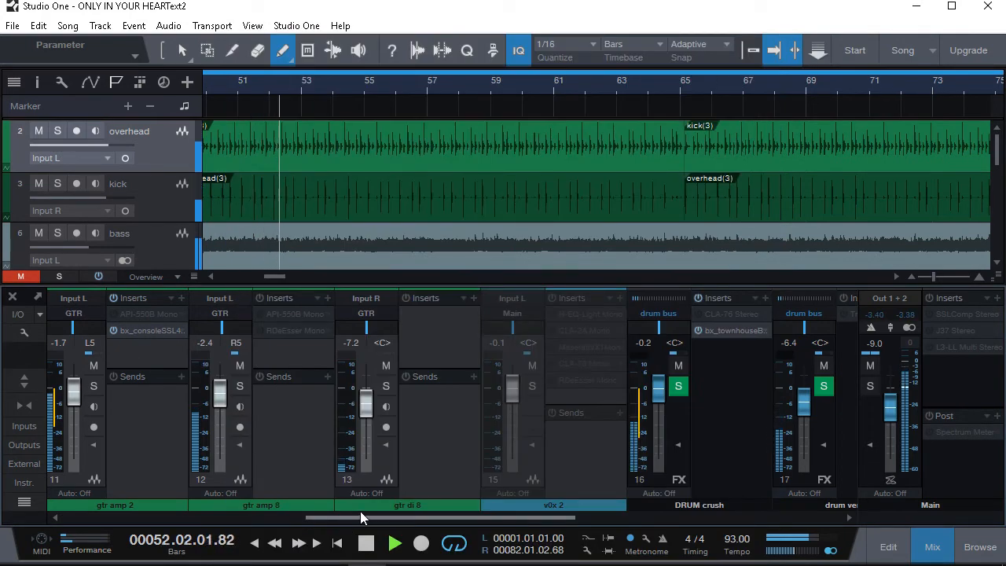
Copy the bx_console SSL 4000 E plugin from gtr amp 2 to the inserts of gtr amp 8
drag(362, 512, 341, 514)
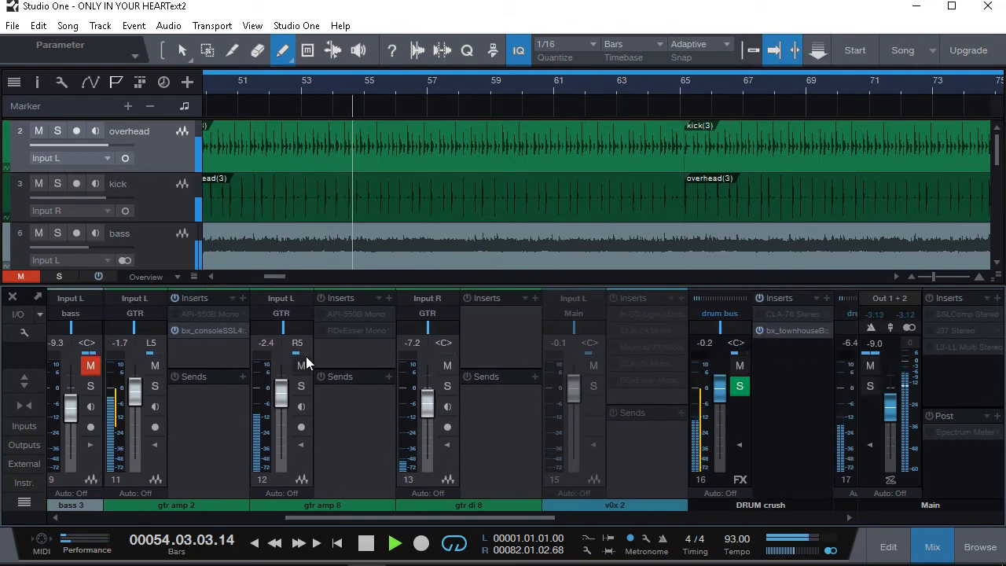
drag(202, 331, 341, 346)
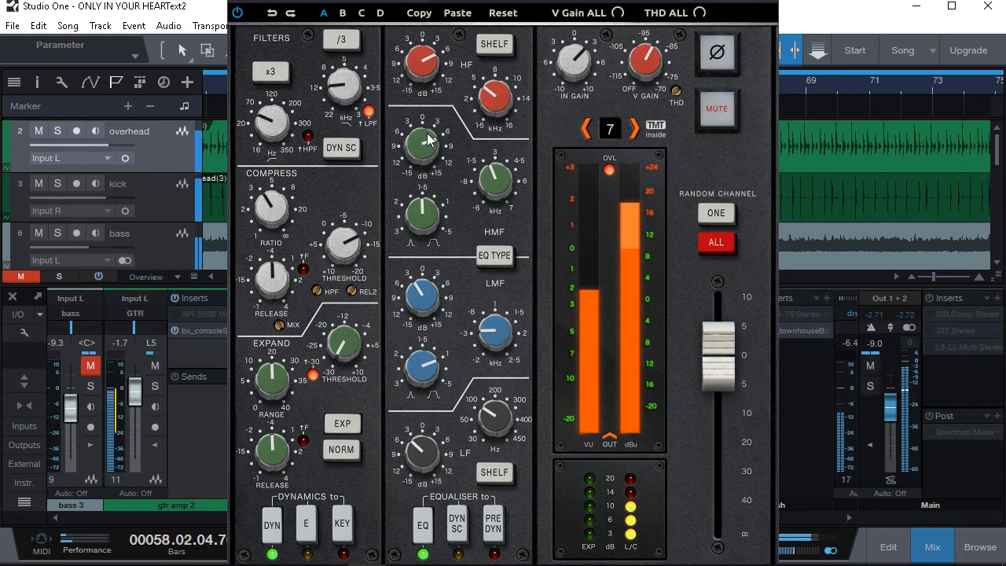
Return to the overhead channel in the mixer and close the open console plugin window
click(54, 517)
click(54, 517)
click(55, 518)
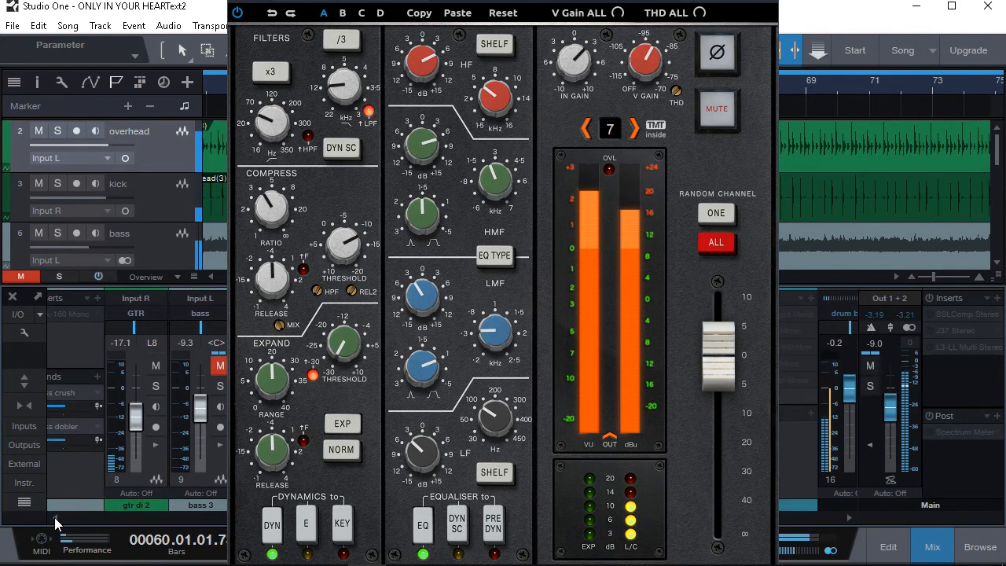
click(74, 517)
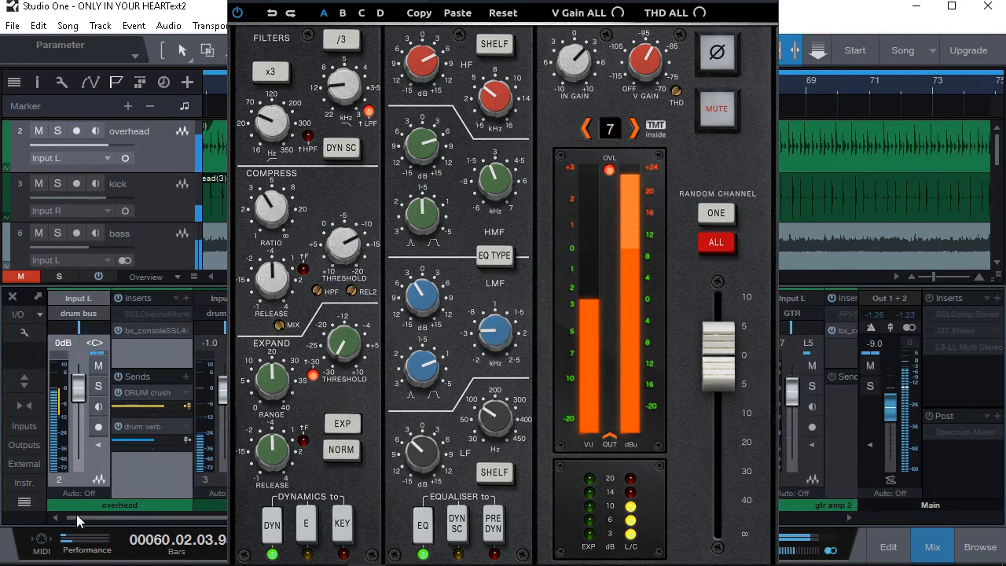
click(152, 330)
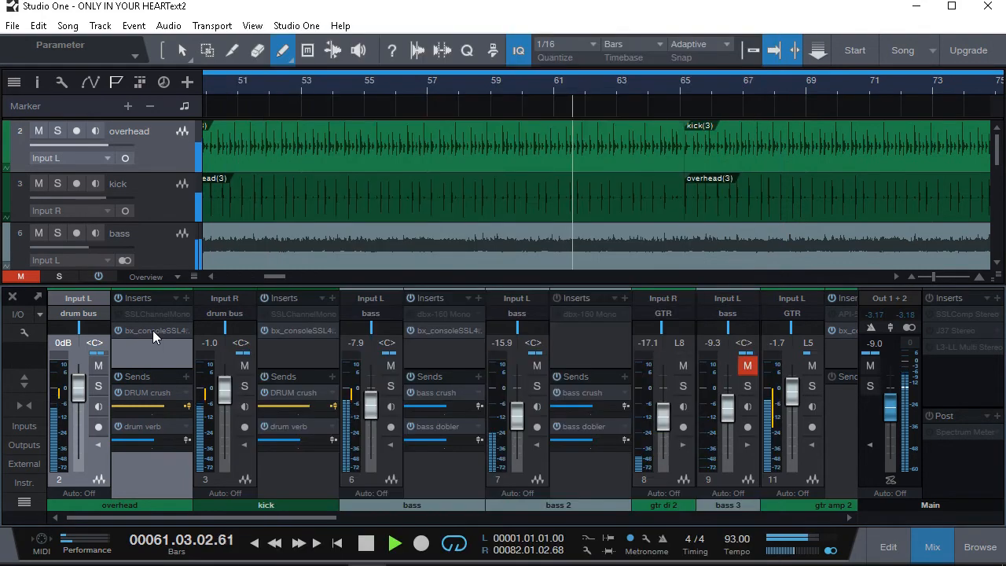
Solo gtr amp 8 and open its bx_console SSL 4000 E plugin
drag(259, 517, 495, 513)
click(280, 387)
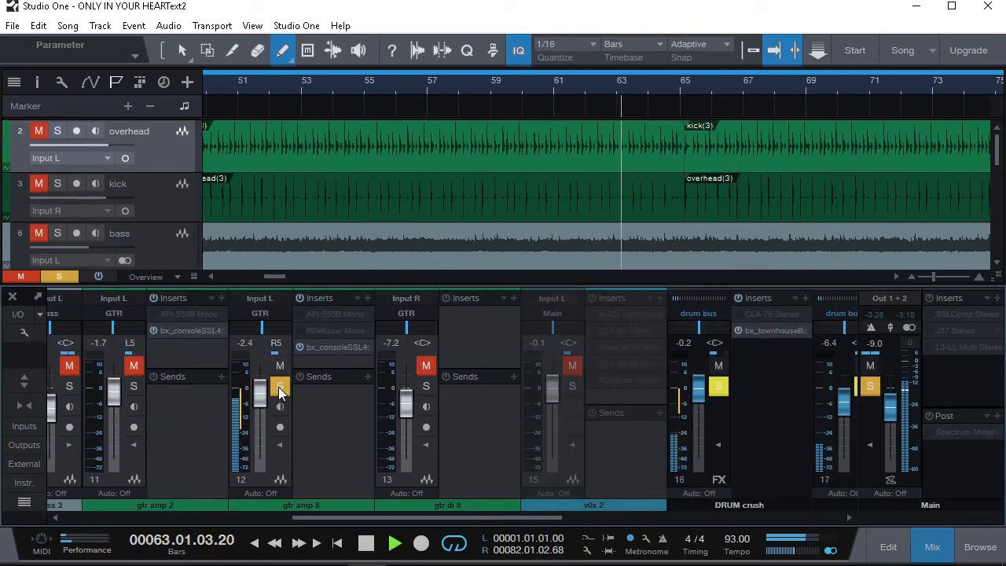
drag(300, 514, 363, 522)
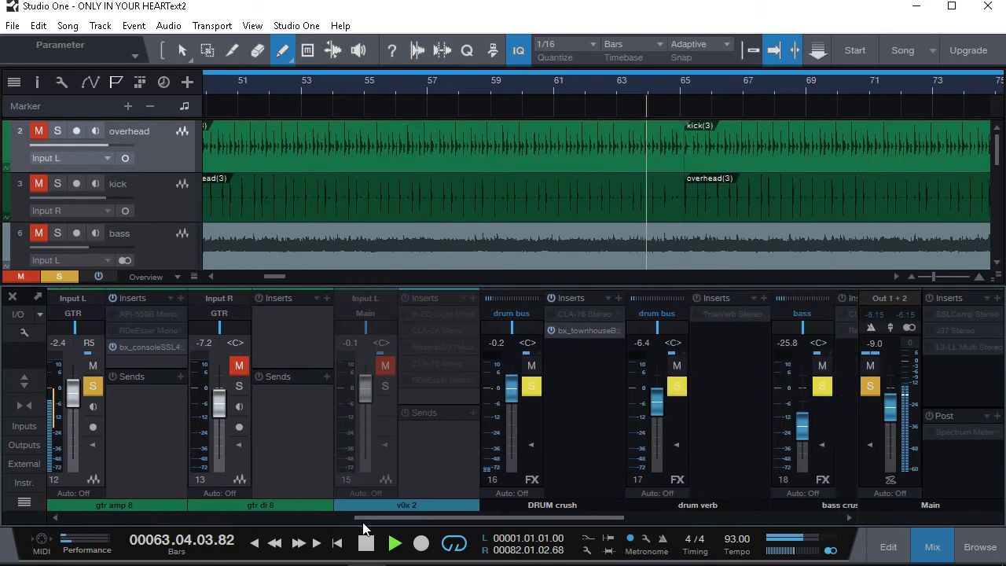
click(150, 348)
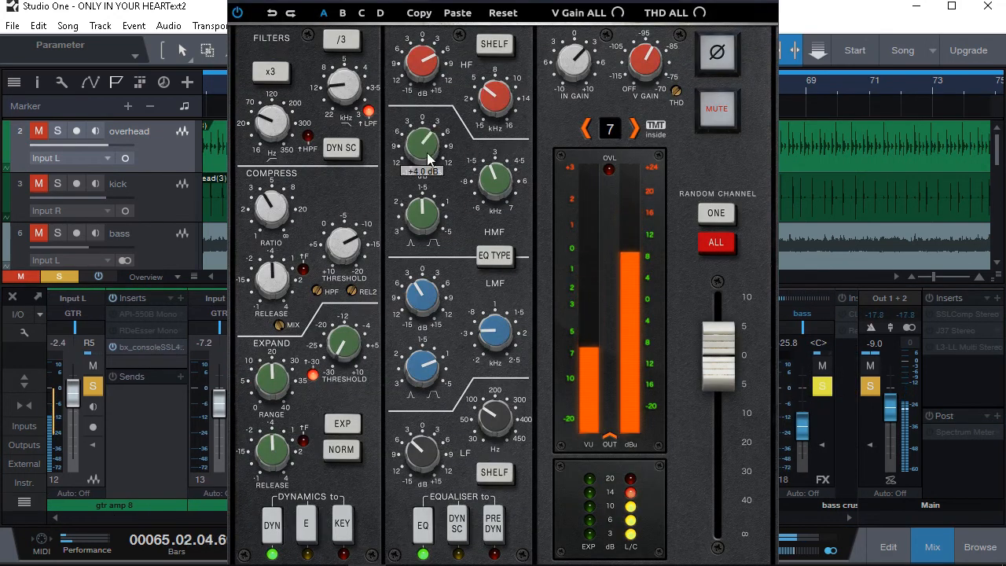
Raise the HMF and HF gains on gtr amp 8's plugin and switch its HF band from shelf to bell
drag(430, 159, 430, 144)
mouse_move(427, 67)
mouse_down()
mouse_move(430, 38)
mouse_move(428, 66)
mouse_up()
click(504, 47)
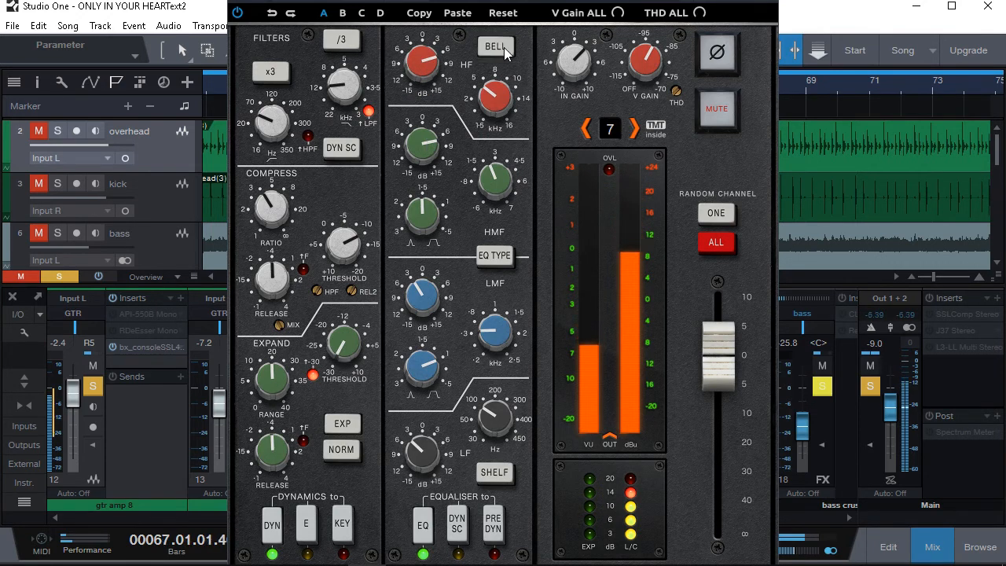
Lower the HF frequency and raise the HMF frequency on gtr amp 8's bx_console SSL 4000 E plugin
mouse_move(493, 110)
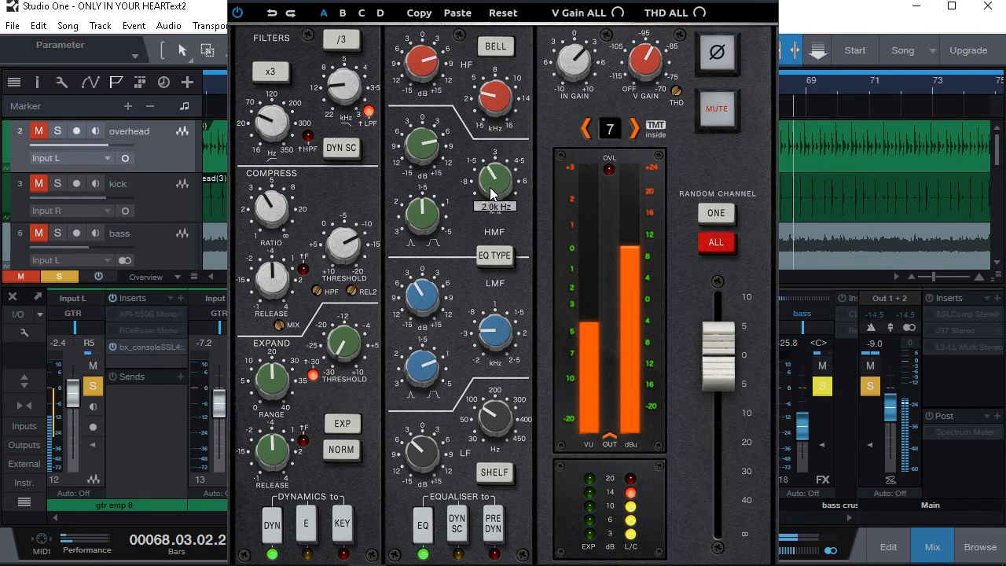
mouse_move(486, 212)
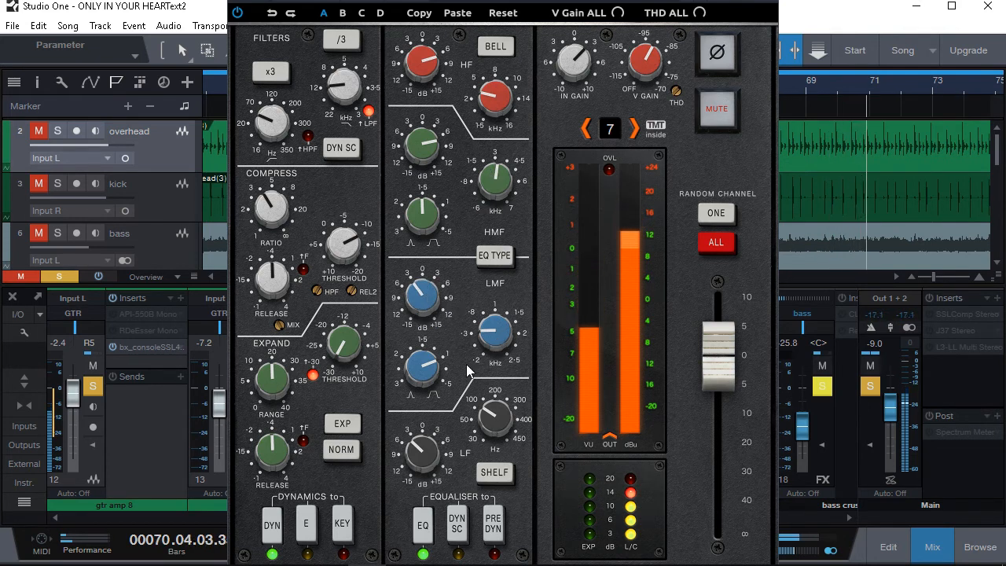
mouse_move(421, 452)
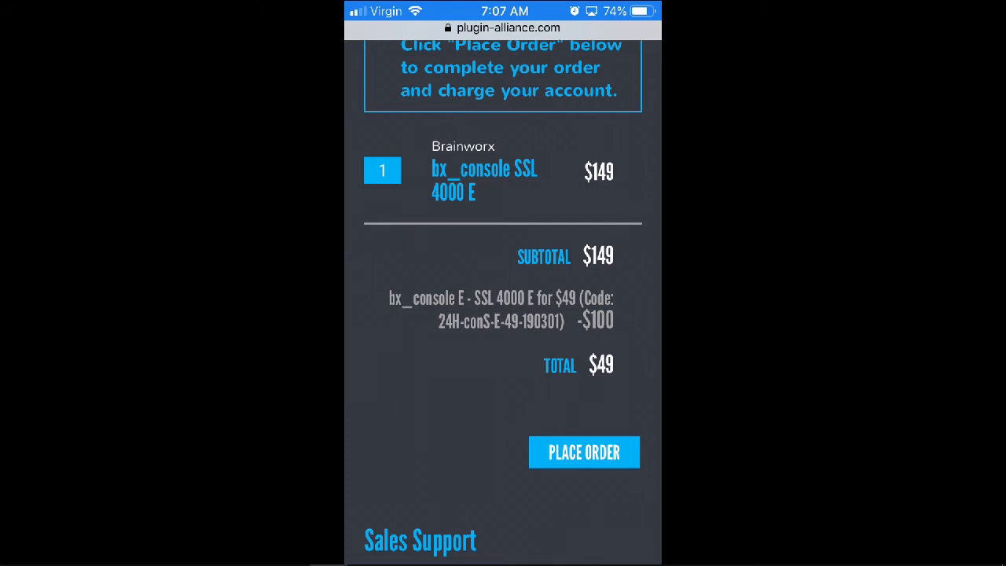
On the Plugin Alliance website, place the discounted $49 order for bx_console SSL 4000 E and review the installation and activation instructions
click(584, 452)
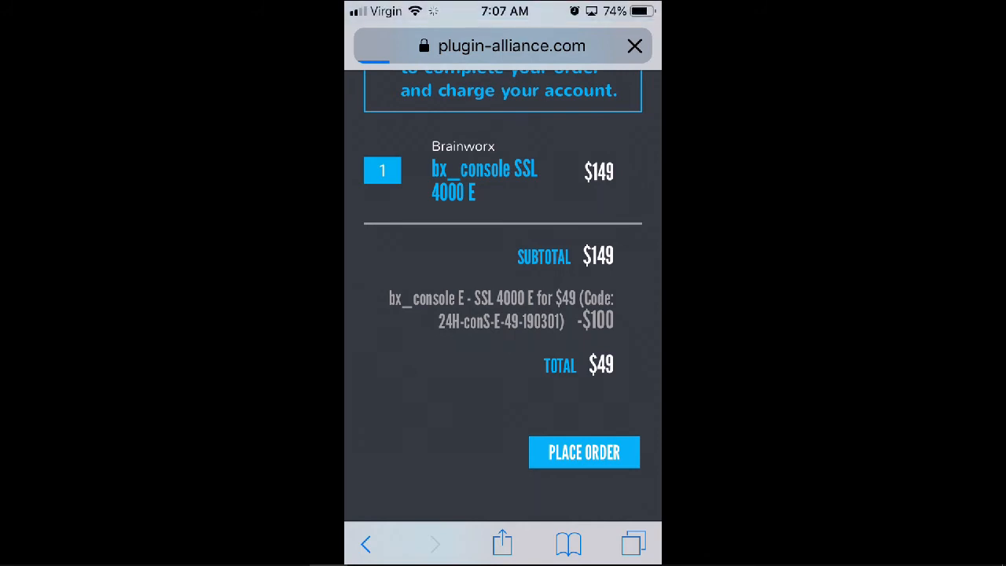
scroll(503, 314, down, 2)
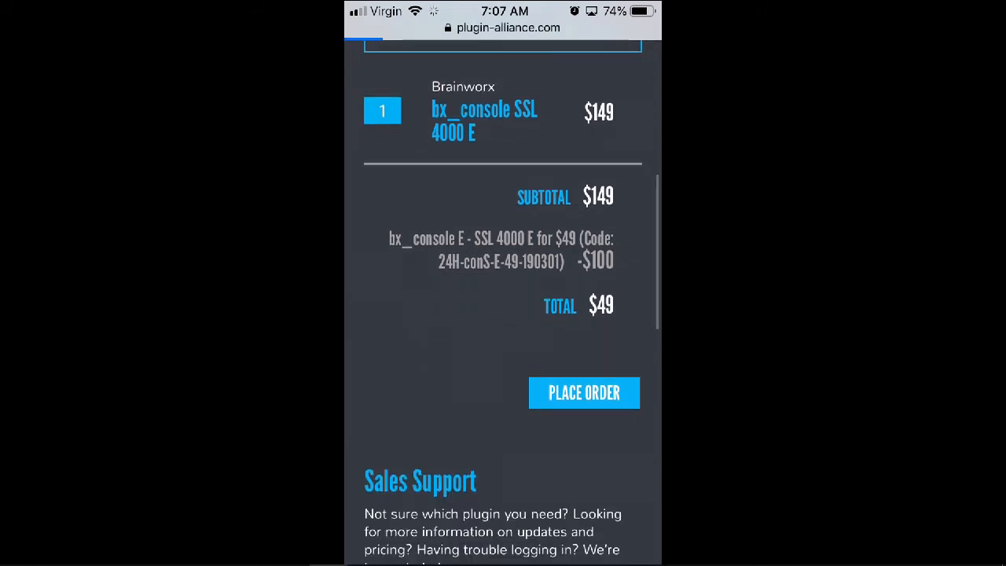
scroll(503, 315, up, 3)
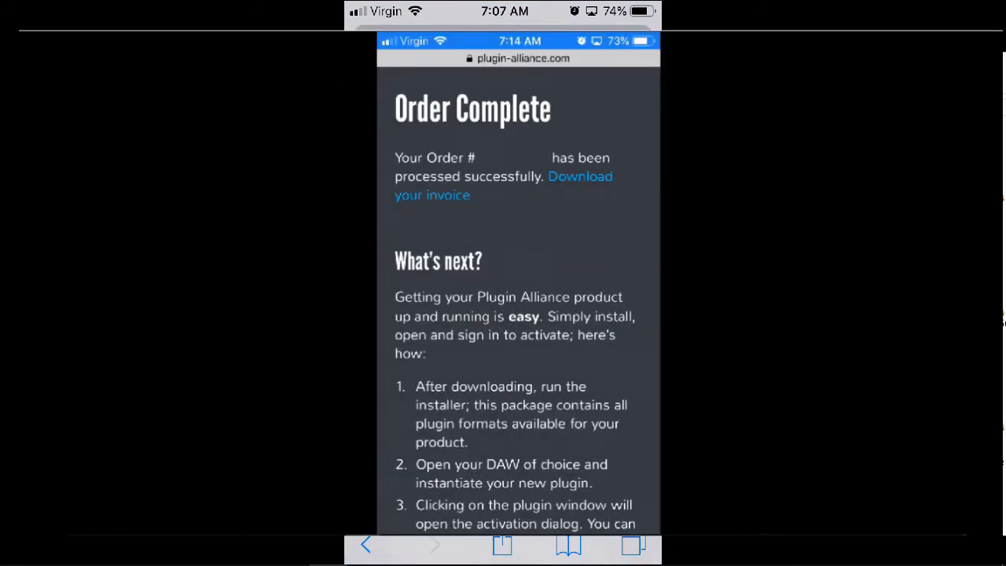
scroll(503, 314, down, 3)
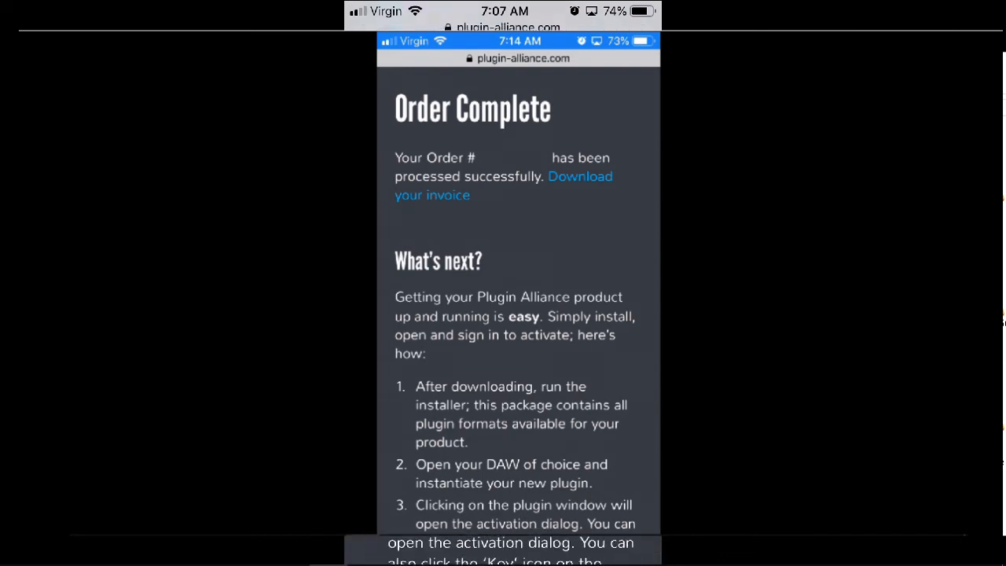
scroll(503, 315, down, 2)
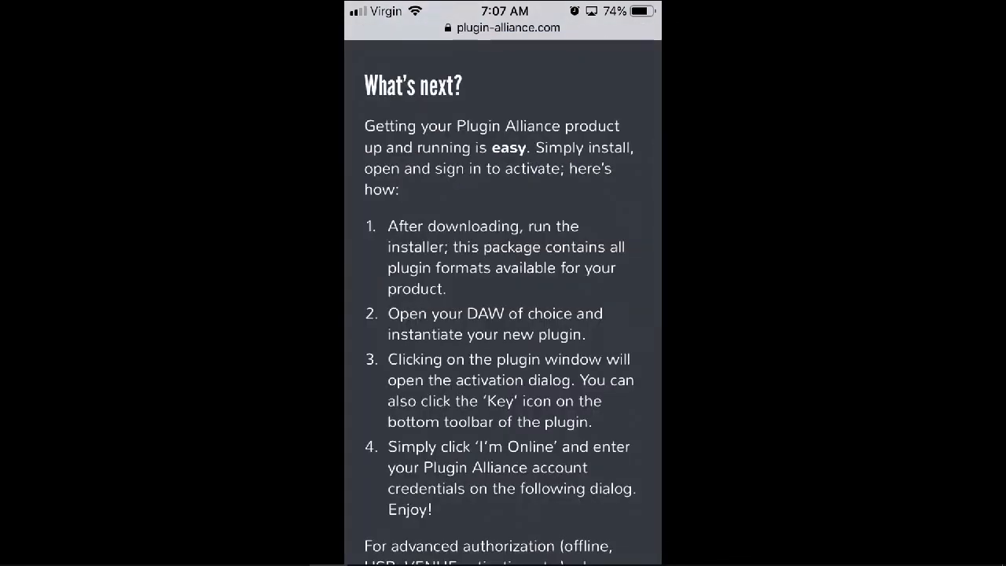
scroll(503, 303, down, 3)
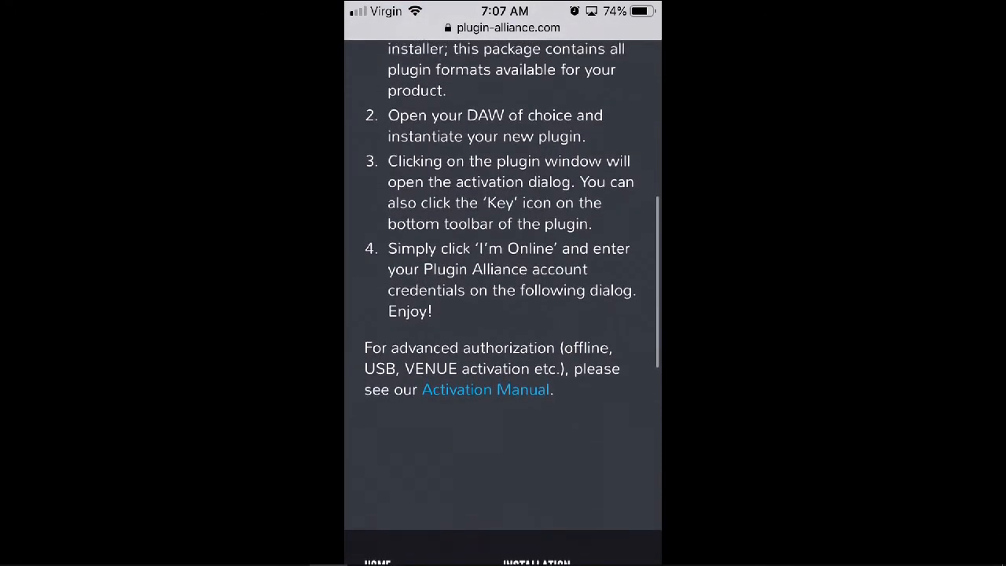
scroll(503, 283, up, 2)
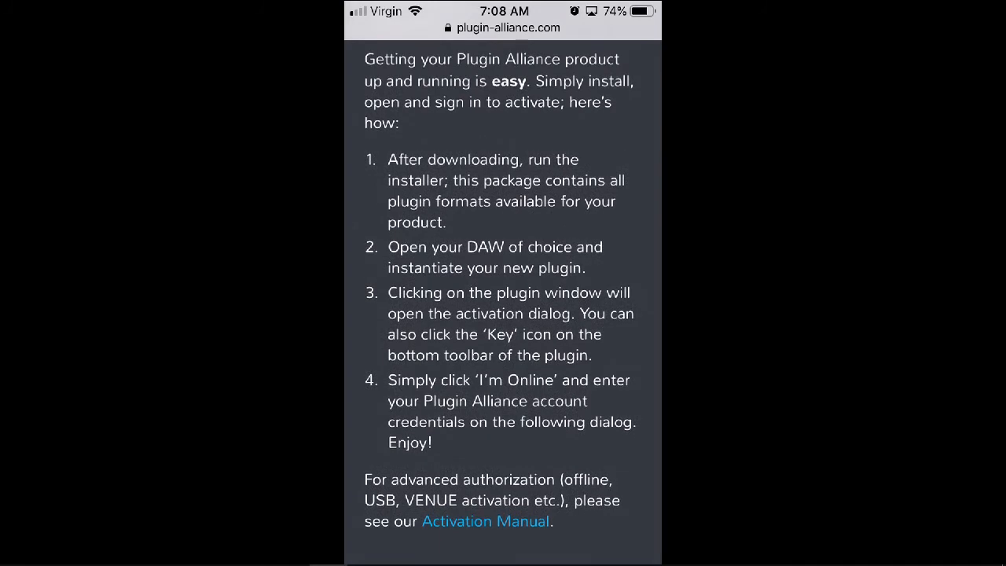